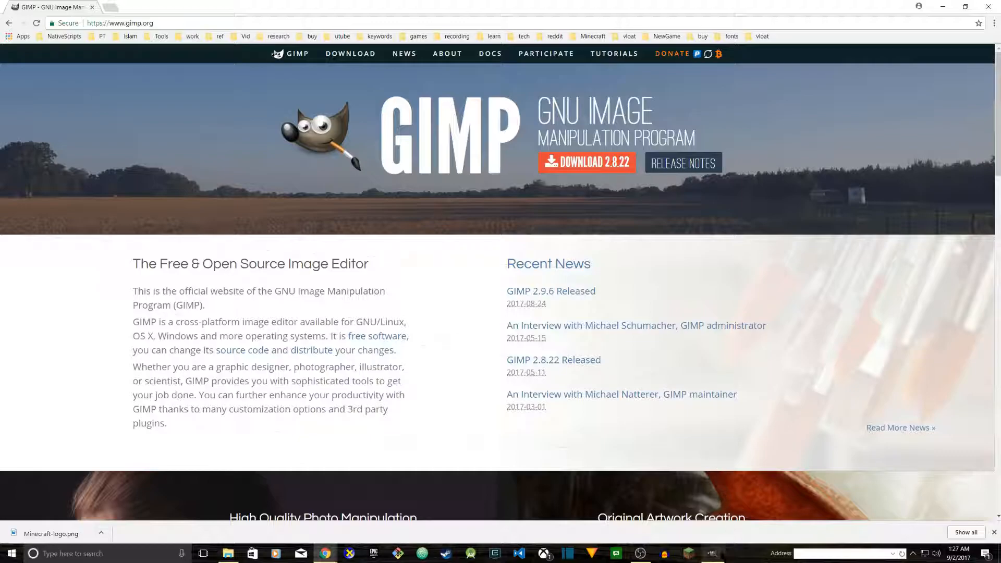
Switch to GIMP from the browser.
left_click(713, 554)
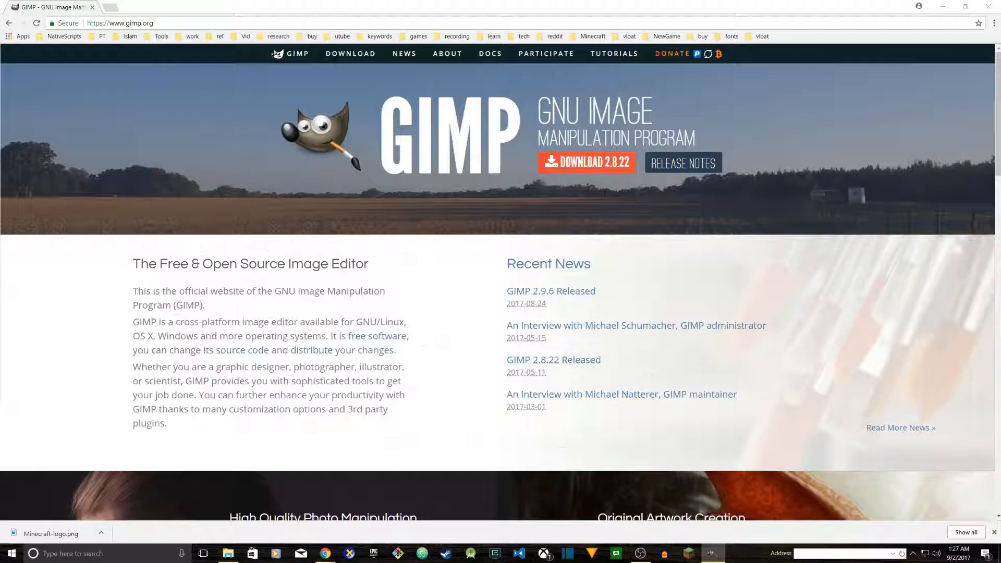
left_click_drag(0, 83, 464, 0)
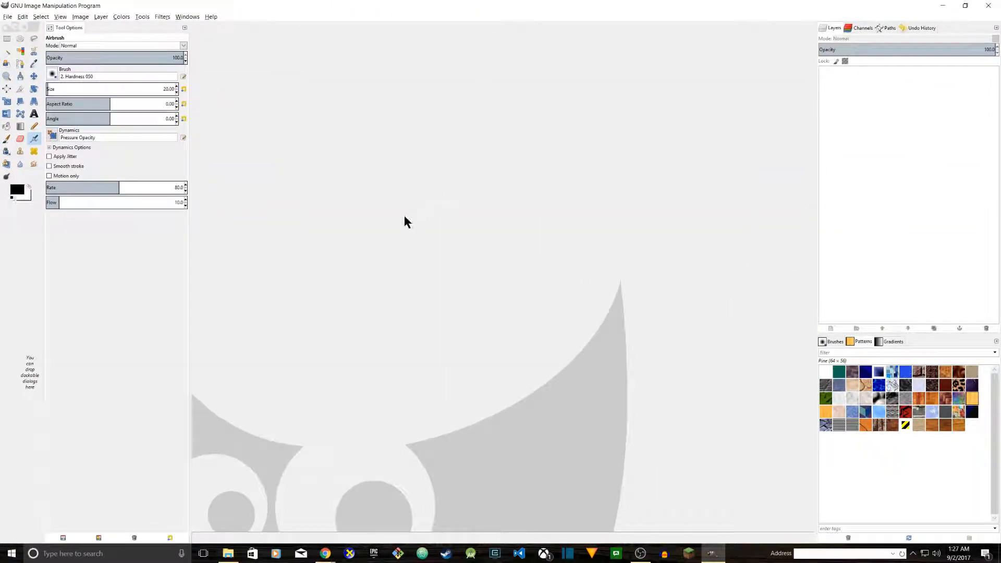
Turn single-window mode off and back on.
left_click(187, 16)
left_click(245, 158)
left_click(179, 17)
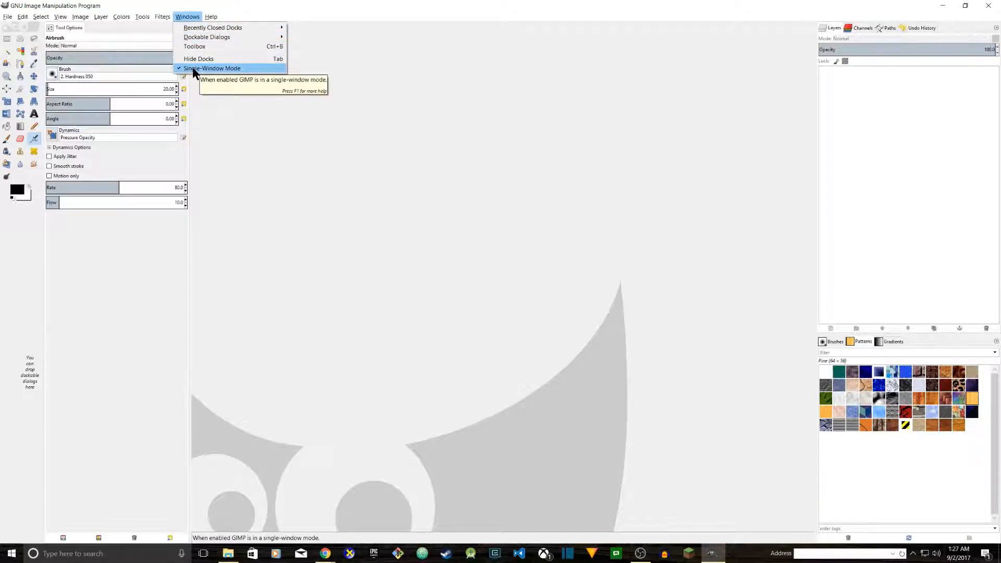
left_click(233, 70)
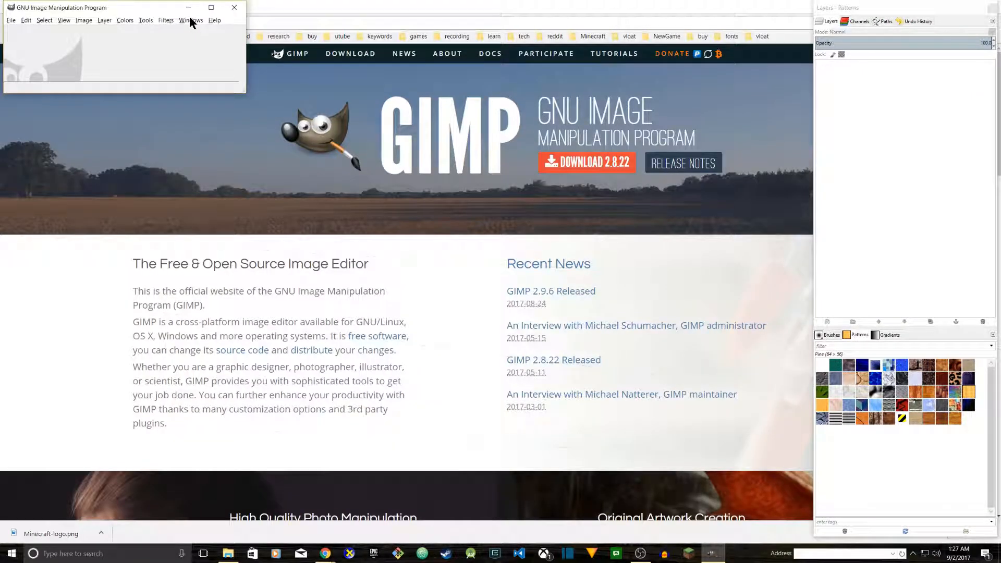
left_click(189, 19)
left_click(199, 92)
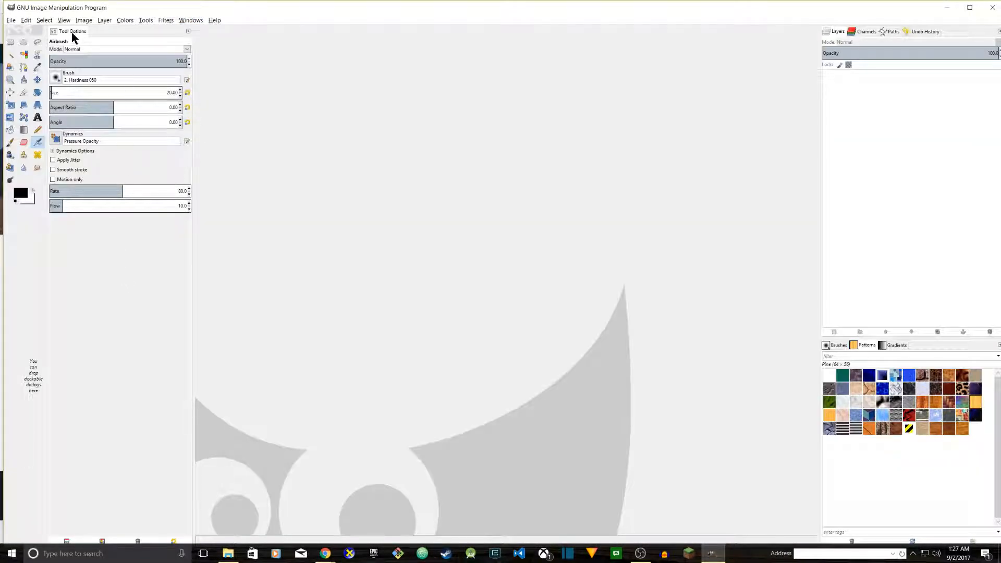
Dock the Tool Options beneath the toolbox icons.
left_click_drag(71, 33, 78, 159)
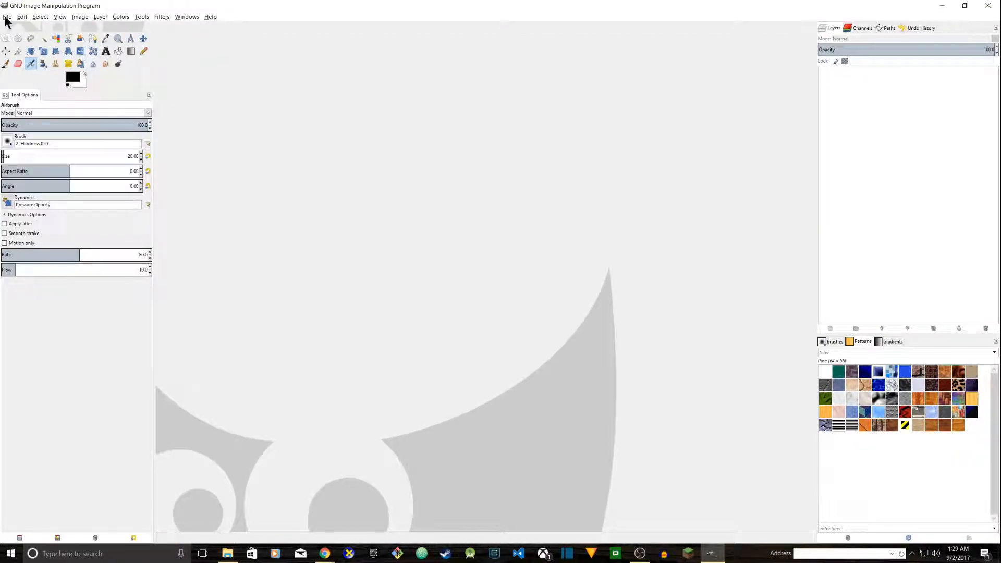
Start a new image and set its width to 1280 px and height to 720 px.
left_click(7, 20)
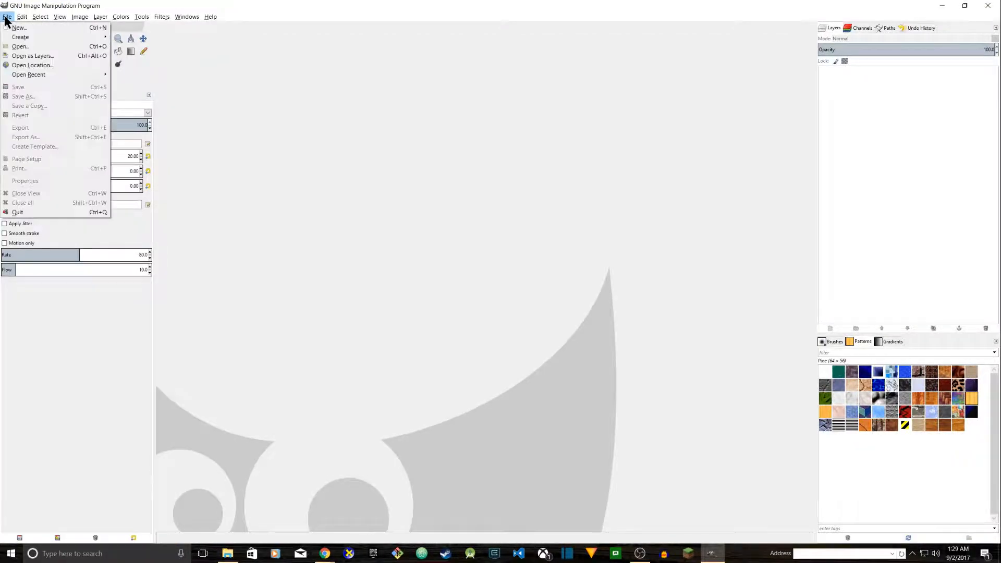
left_click(15, 26)
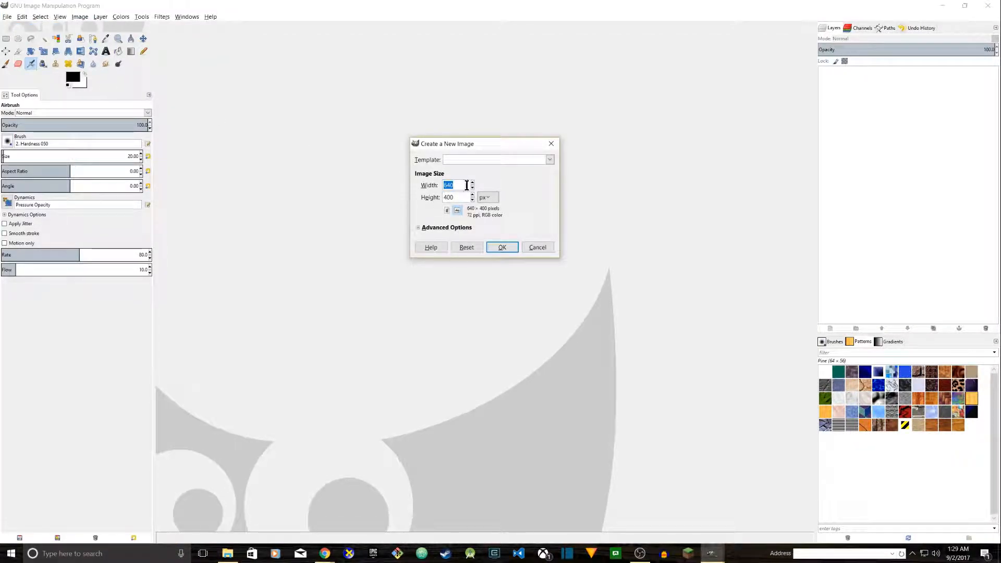
type("1280")
key("Tab")
type("720")
Set the new image's fill to Transparency in the advanced options and create it.
left_click(421, 230)
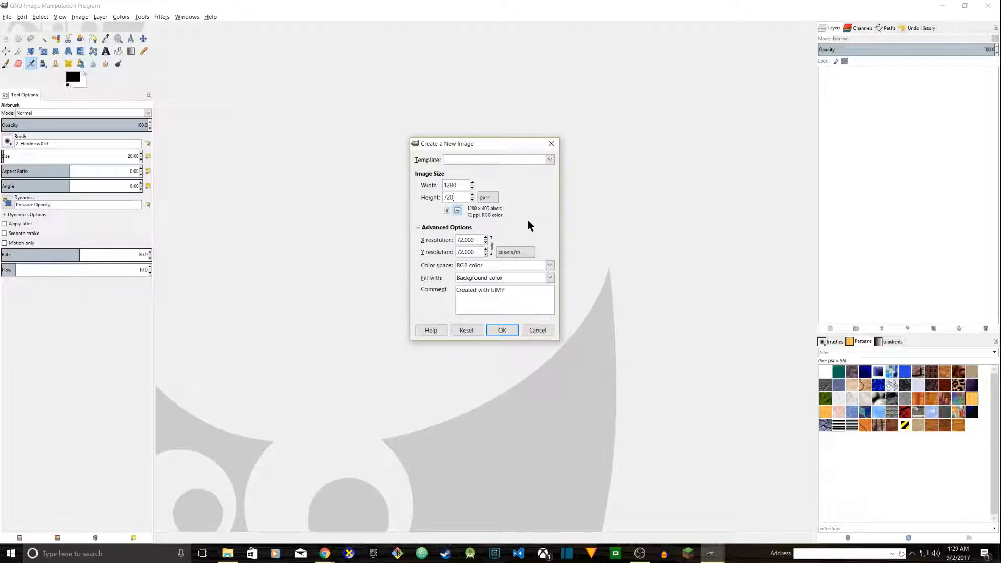
left_click(424, 228)
left_click(423, 228)
left_click(542, 279)
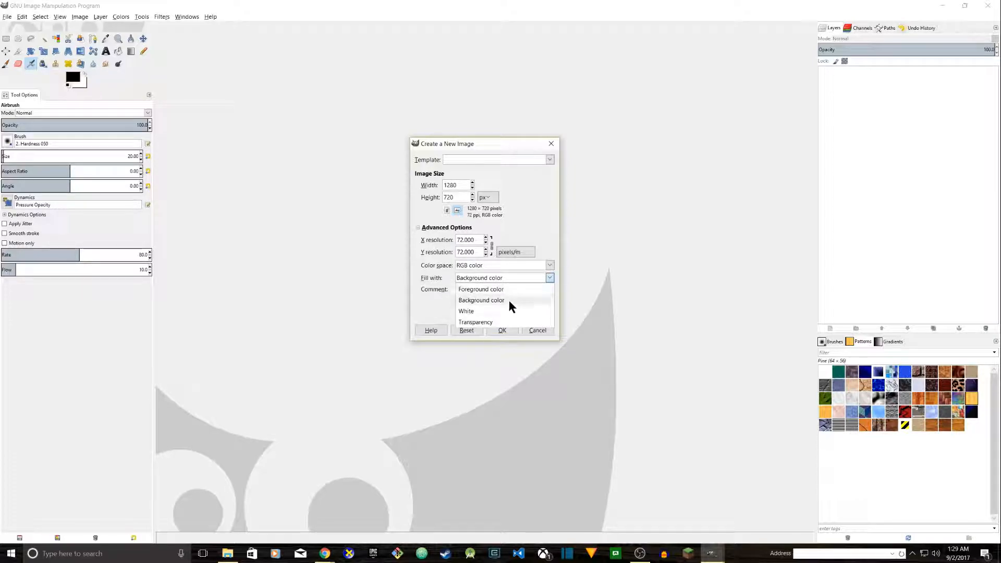
left_click(493, 322)
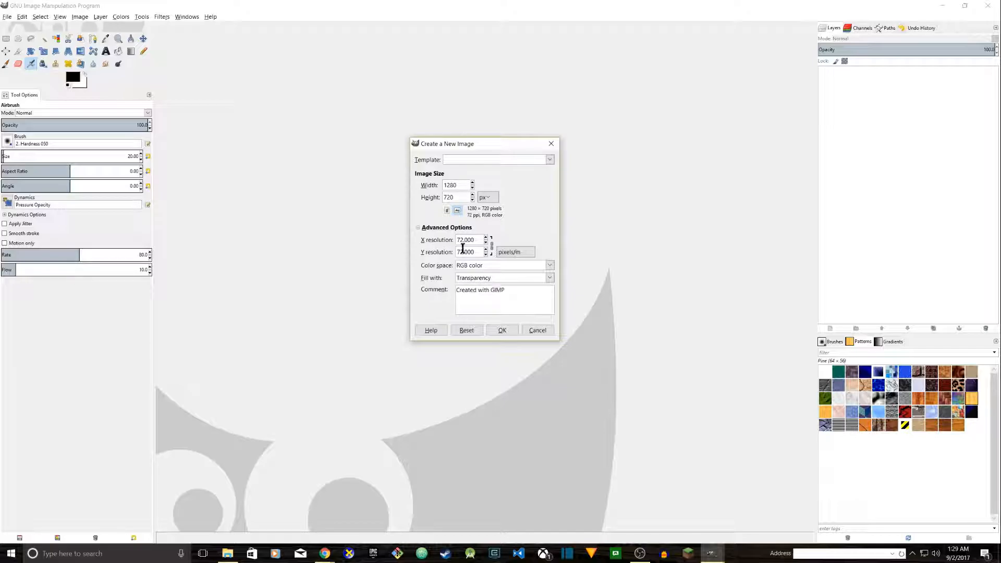
left_click(506, 329)
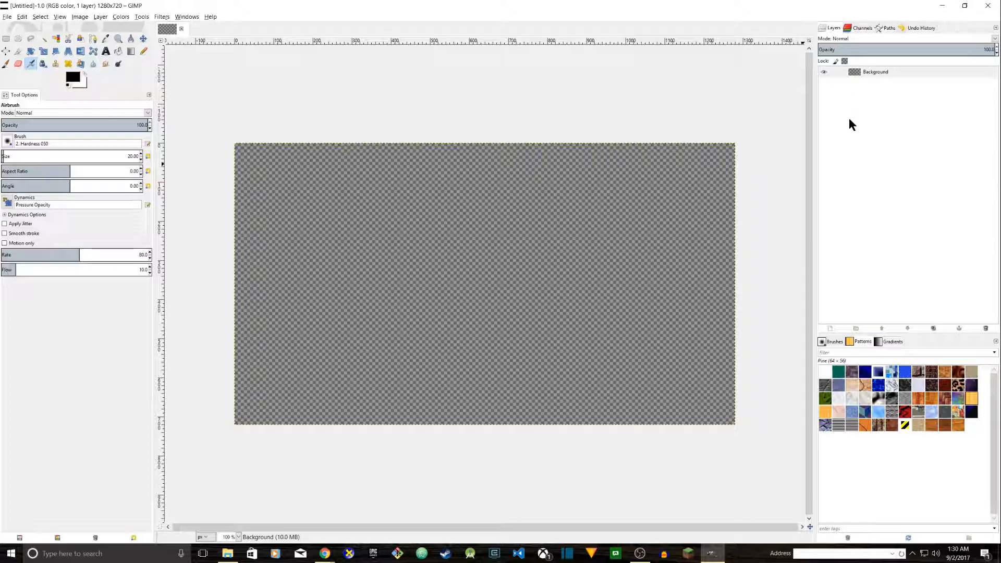
left_click(178, 16)
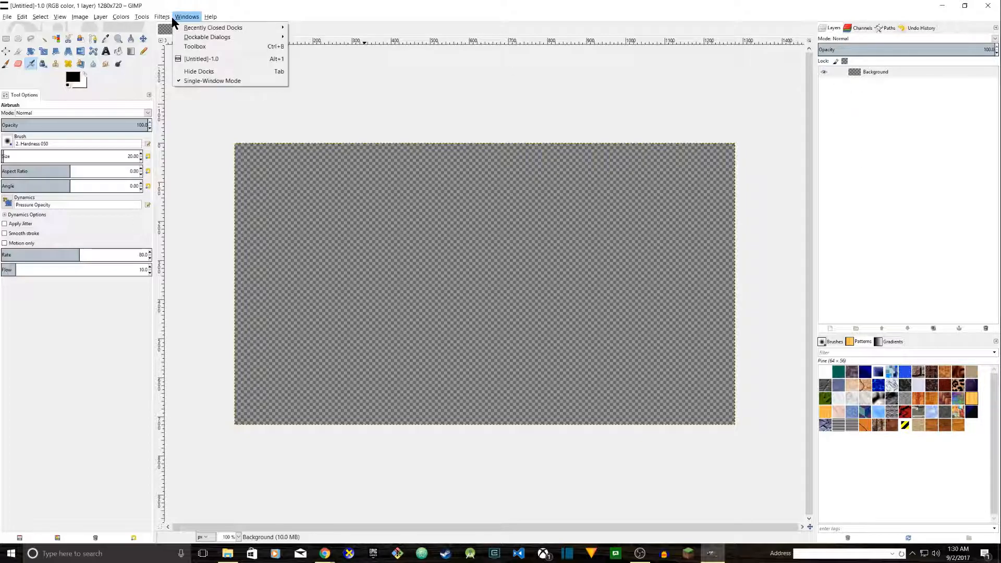
mouse_move(183, 36)
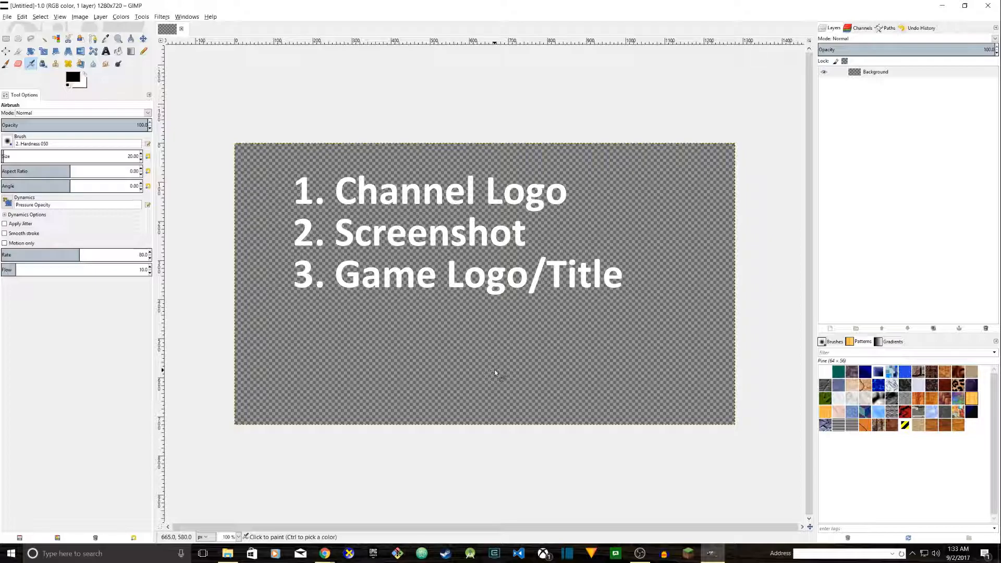
Switch to File Explorer and add Minecraft-logo, pawn-logo and screenshot from the graphics folder to the GIMP image as layers.
left_click(228, 553)
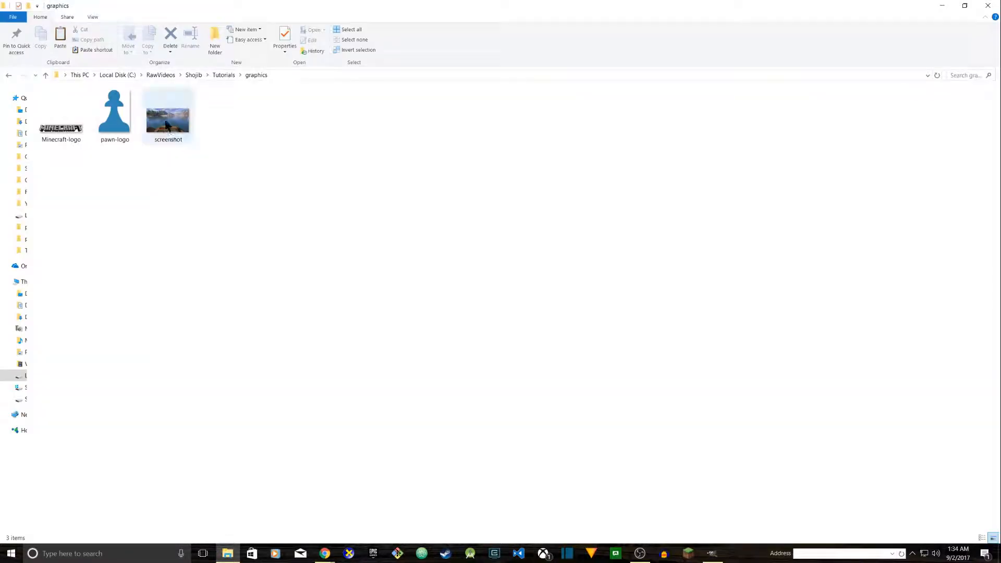
left_click(964, 7)
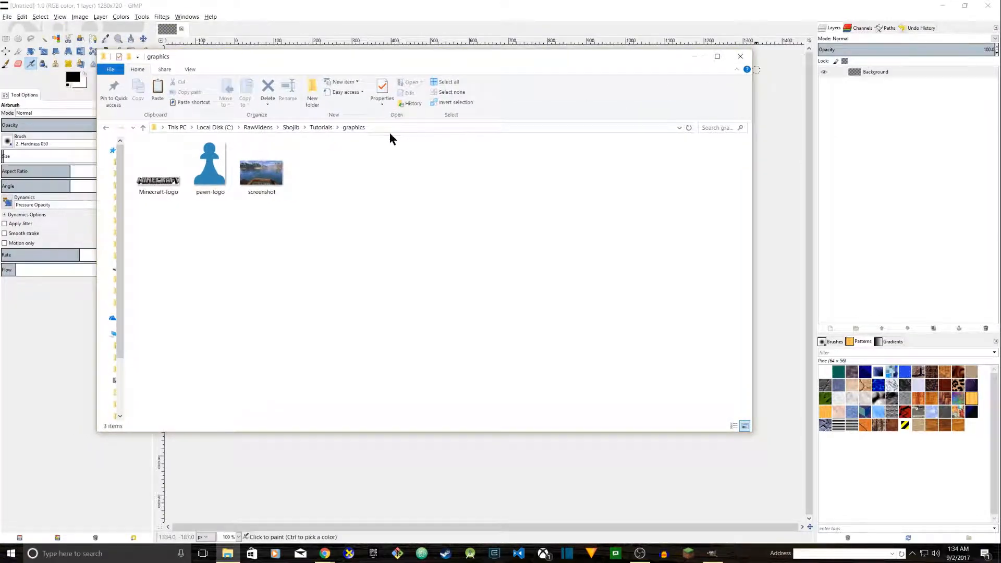
left_click(178, 182)
left_click(199, 168)
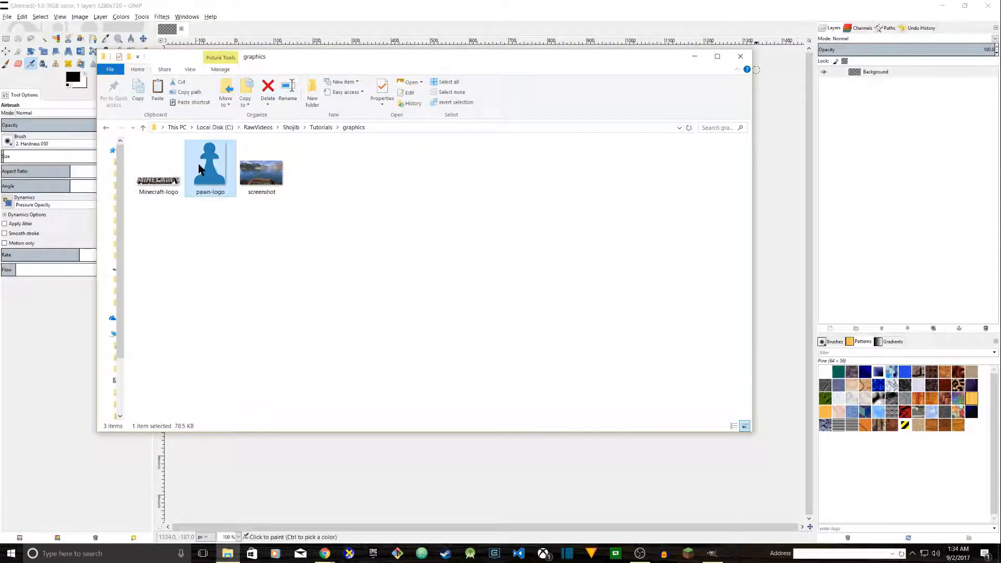
left_click(155, 182)
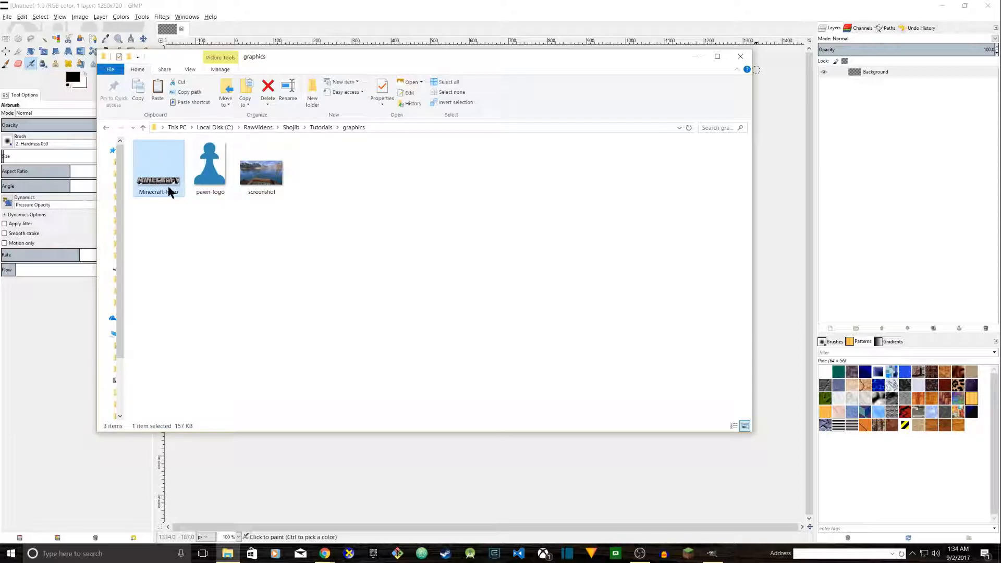
left_click(207, 177)
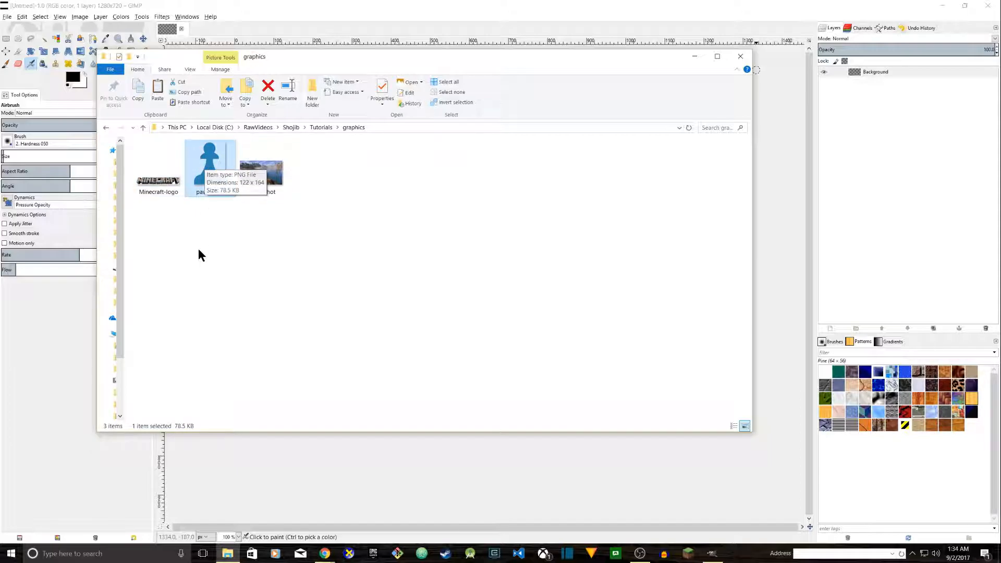
left_click(280, 166)
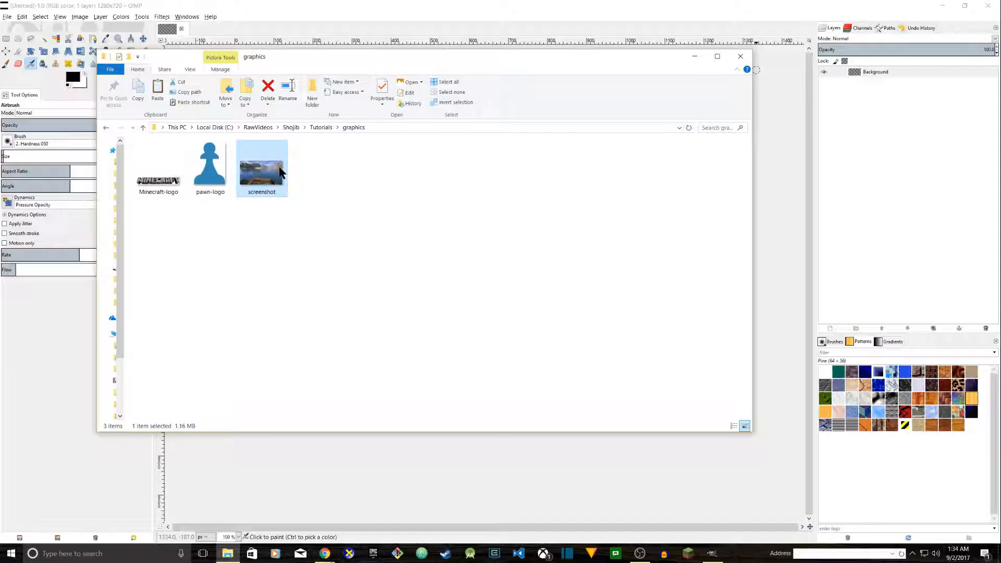
left_click_drag(411, 246, 155, 153)
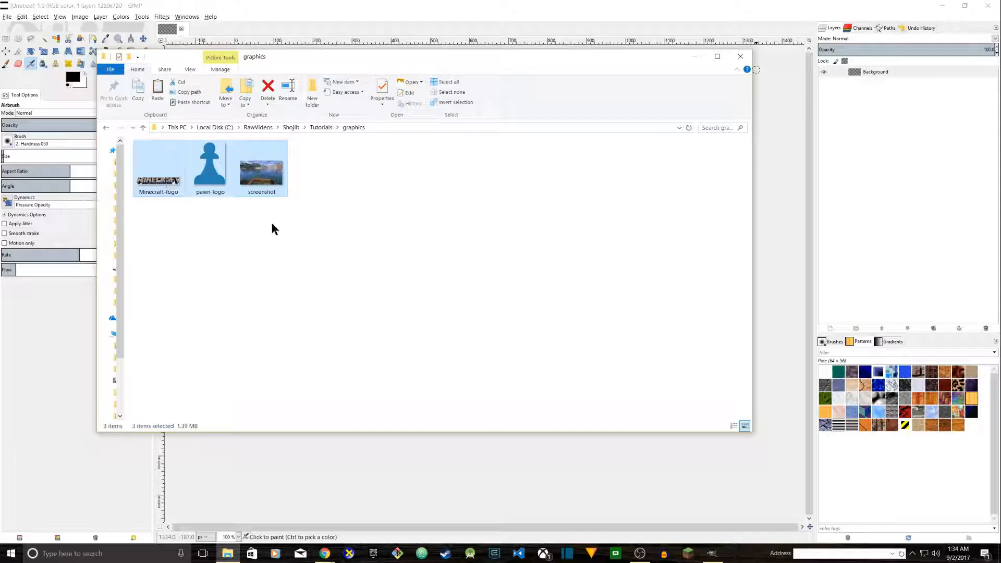
left_click(347, 239)
left_click_drag(380, 230, 912, 158)
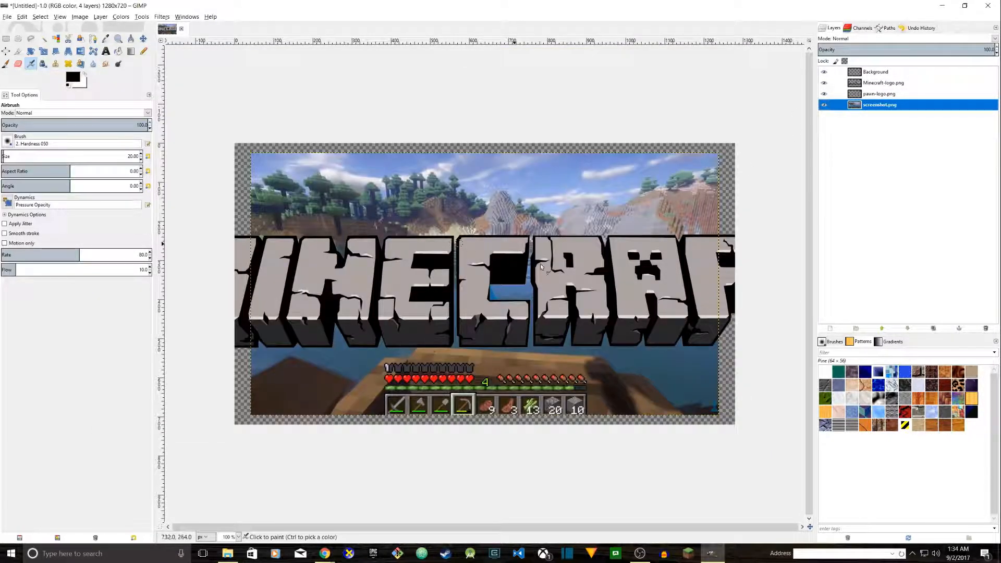
Reorder the layers, placing Background at the bottom of the stack and pawn-logo.png at the top.
left_click(859, 71)
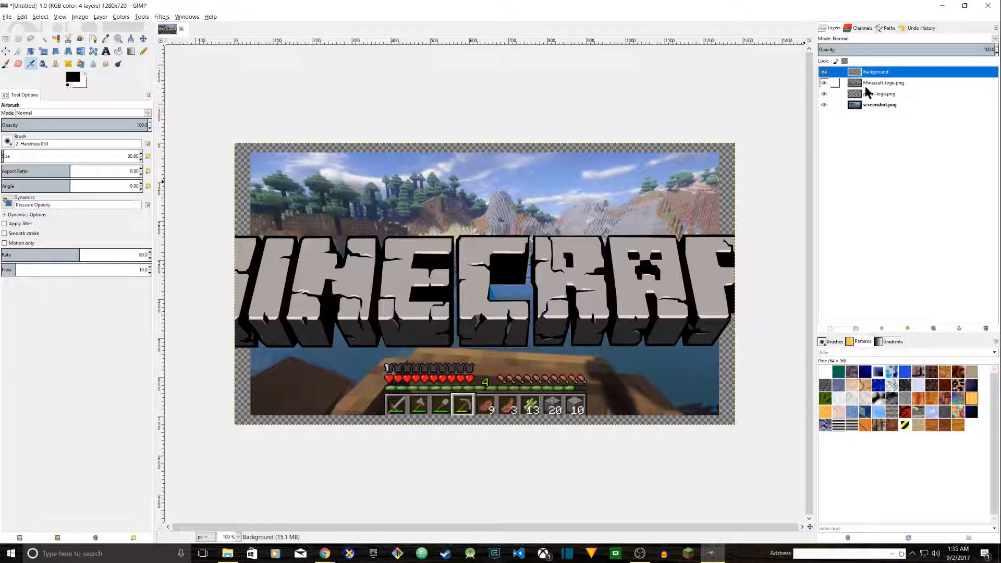
left_click(870, 85)
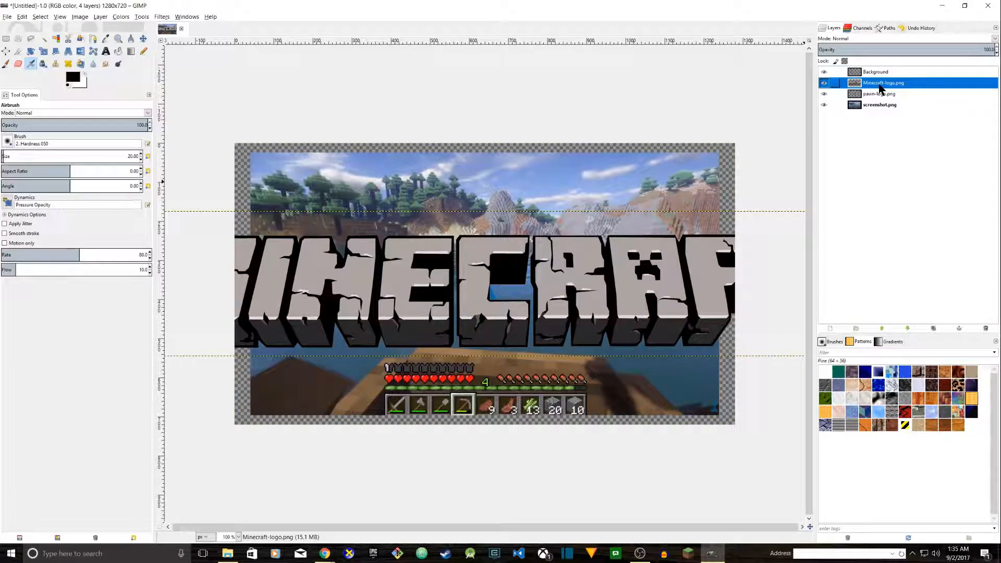
left_click(880, 95)
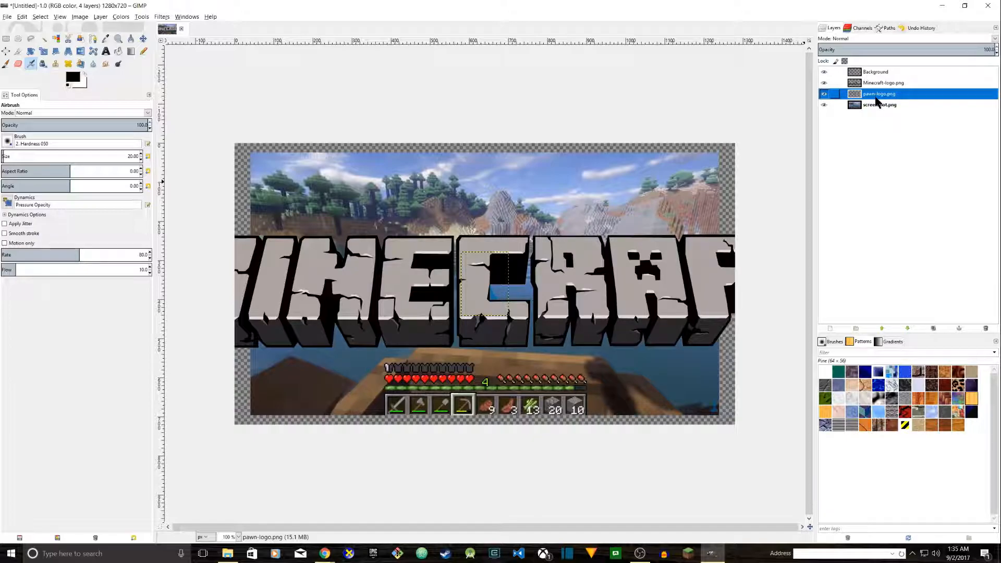
left_click(875, 106)
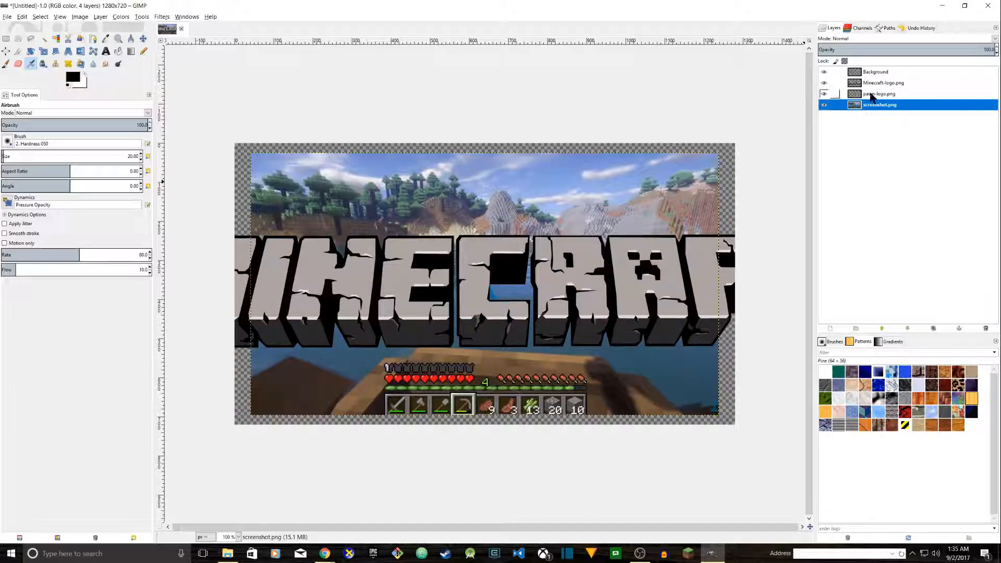
left_click(879, 74)
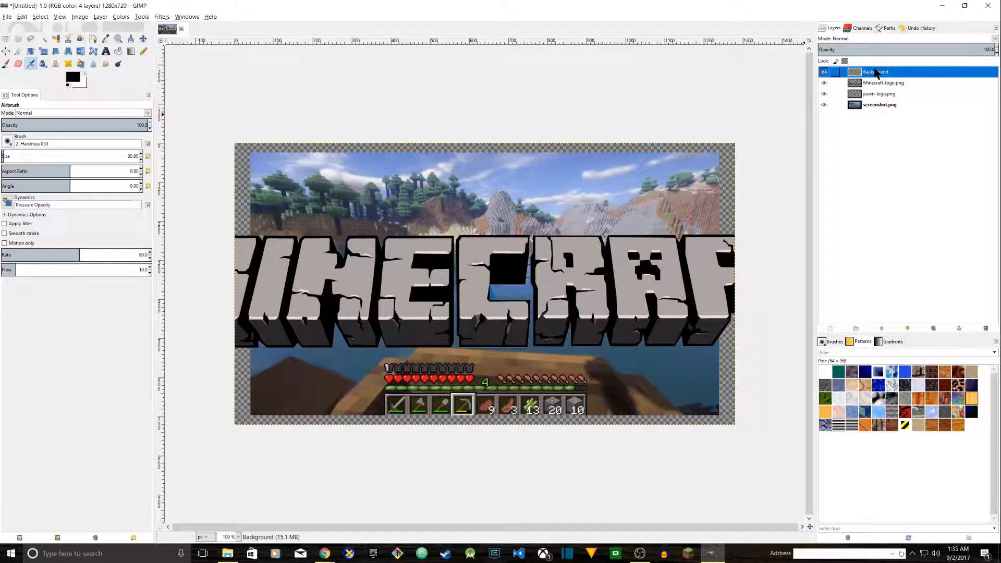
left_click_drag(872, 74, 876, 118)
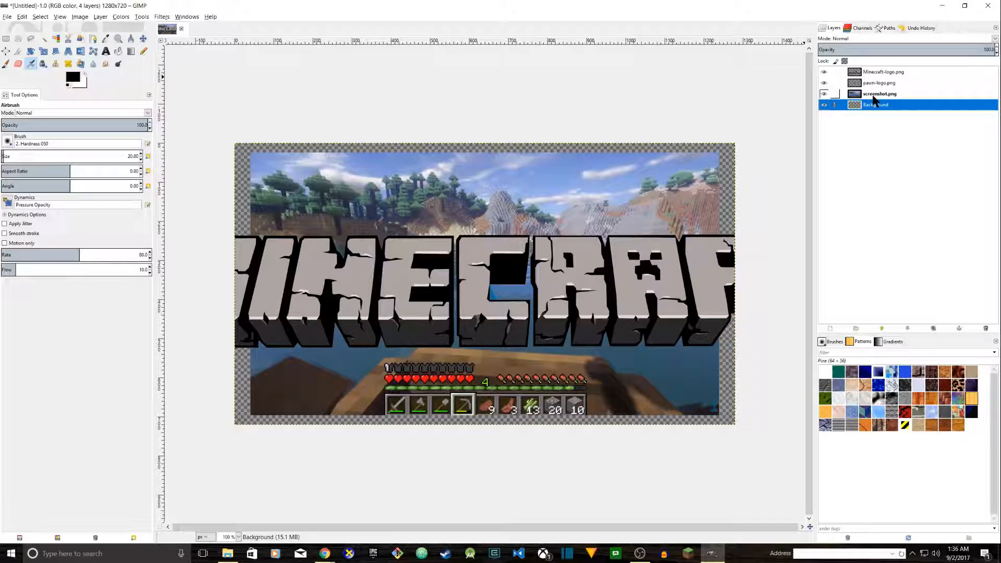
left_click_drag(871, 86, 871, 72)
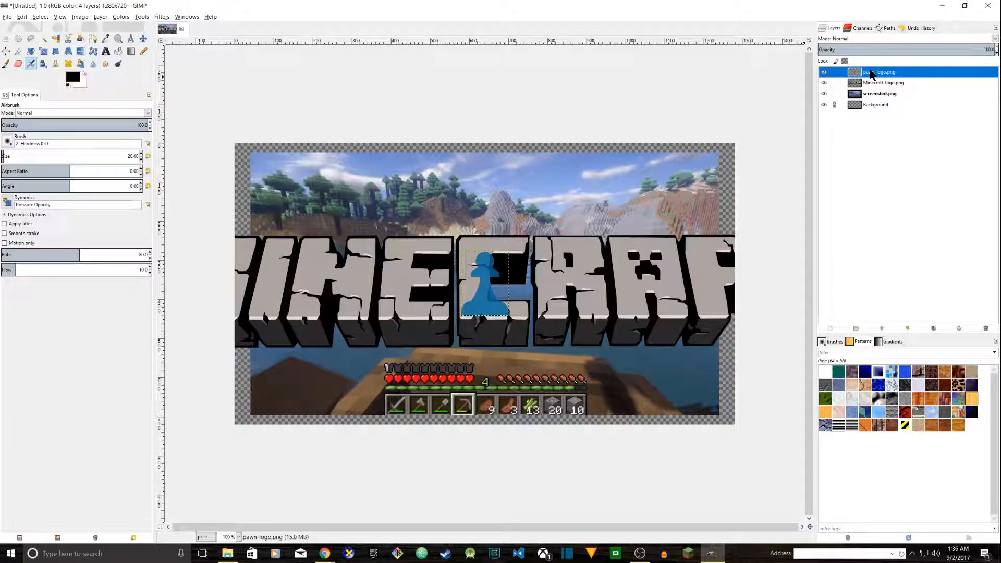
Hide the Minecraft-logo.png and screenshot.png layers and move the pawn logo into the canvas's upper-right corner.
left_click(826, 83)
left_click(825, 93)
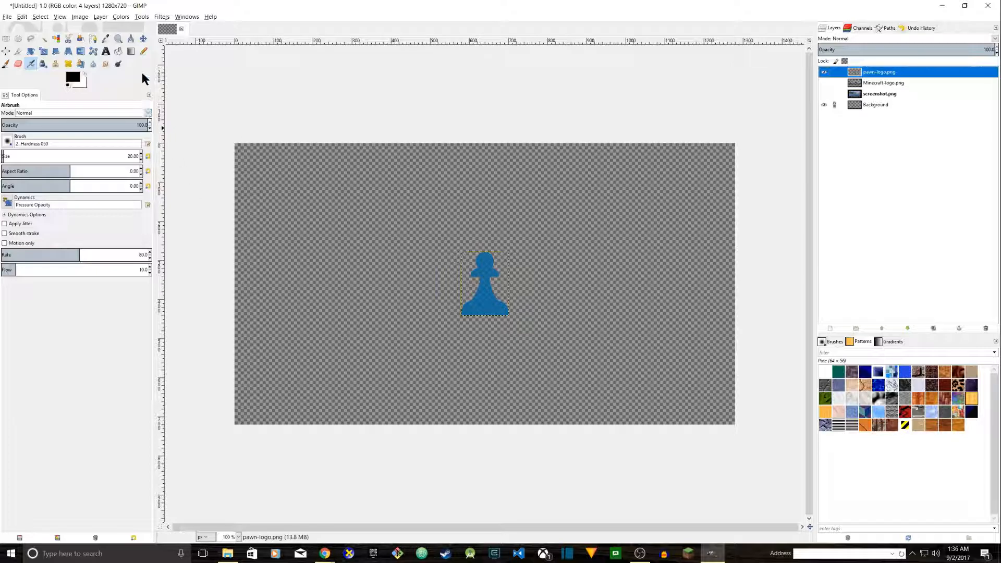
left_click(144, 41)
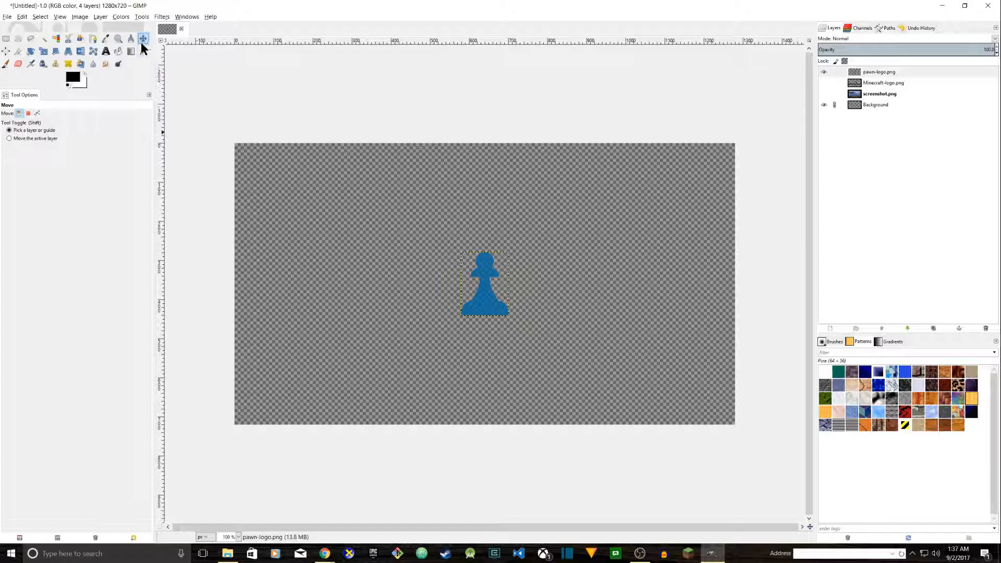
left_click(877, 71)
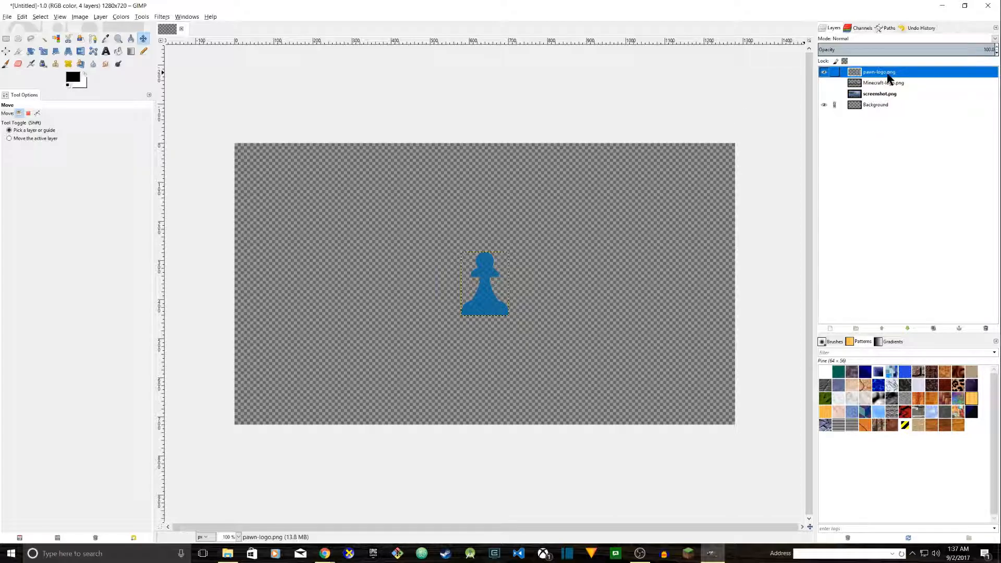
left_click_drag(474, 257, 707, 176)
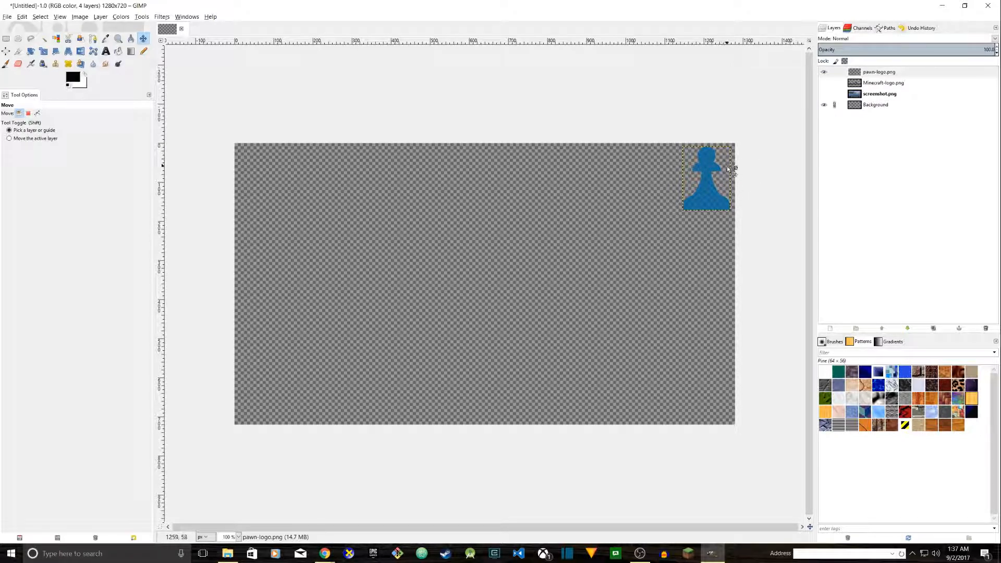
Link the pawn-logo.png layer and hide it.
left_click(832, 73)
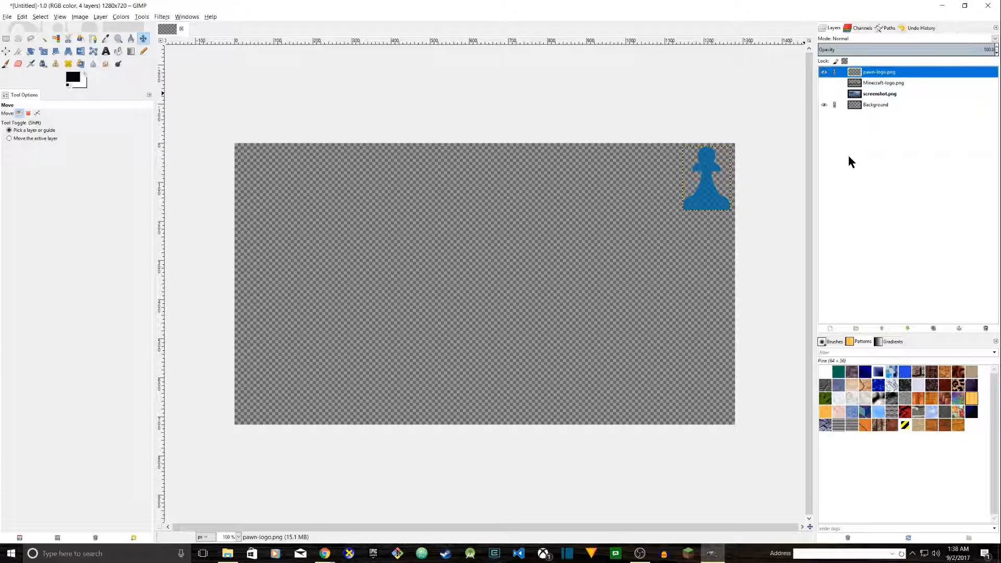
left_click(824, 72)
left_click(826, 74)
left_click(824, 73)
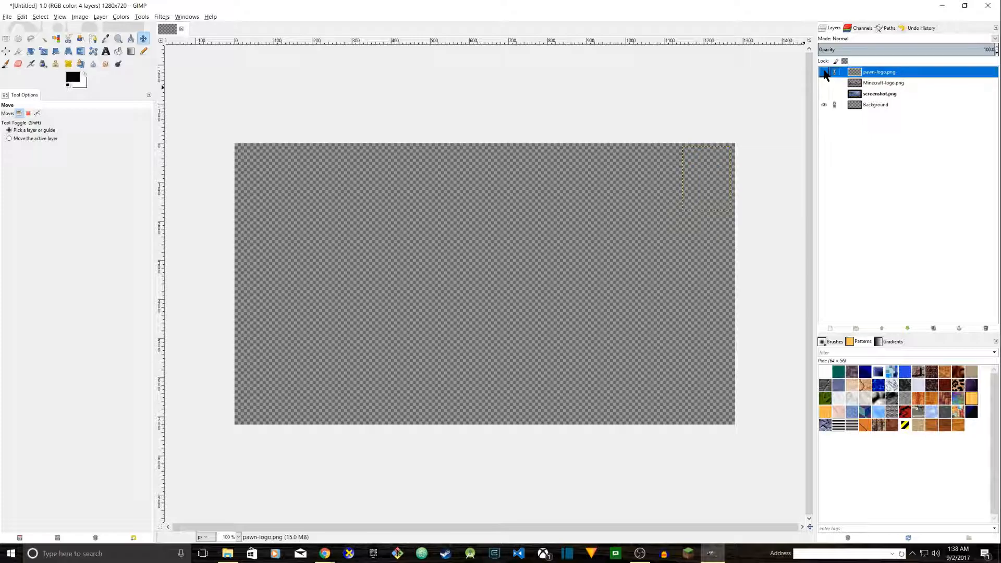
Show the Minecraft-logo.png layer and scale it freehand to about 1429 x 354 px.
left_click(870, 85)
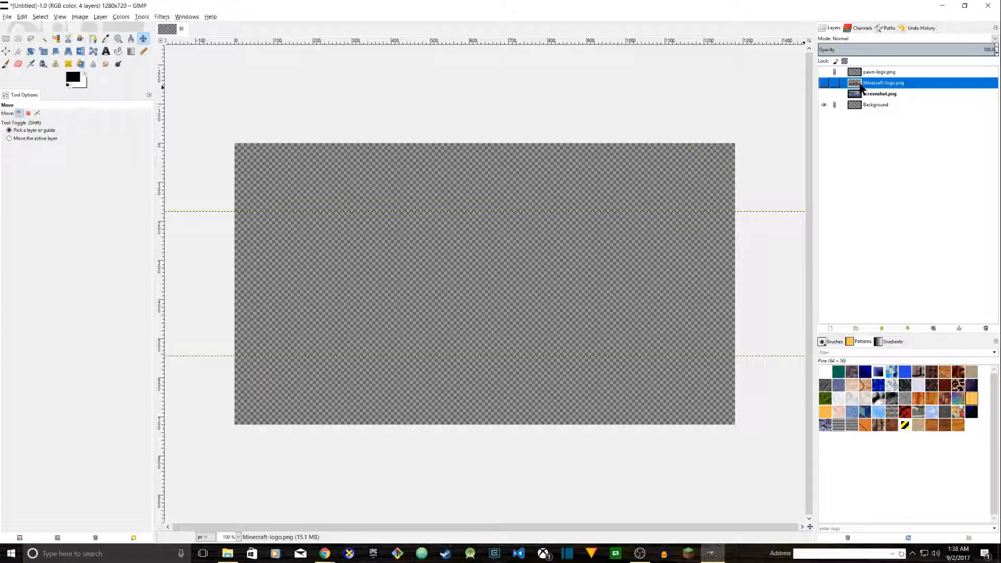
left_click(824, 83)
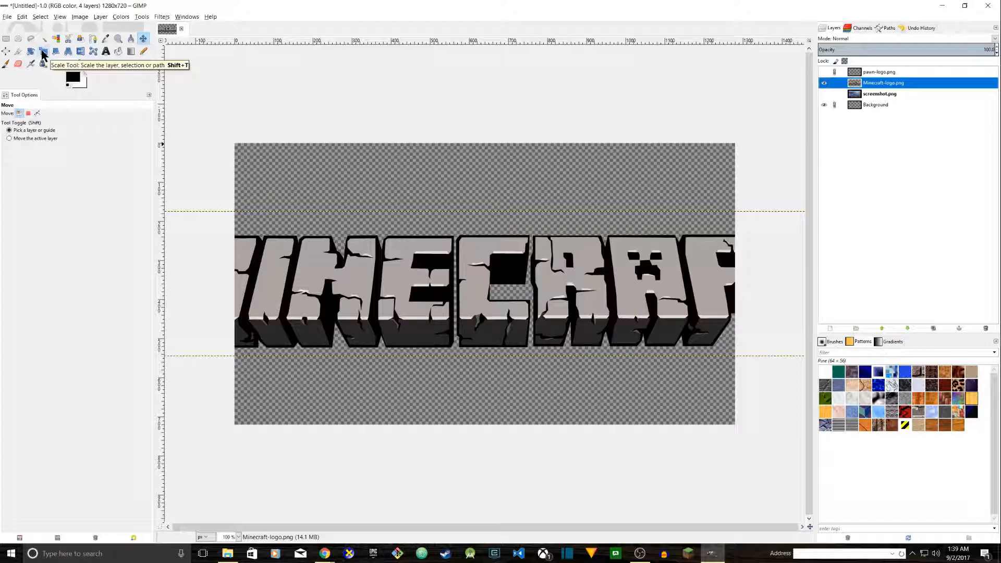
left_click(43, 52)
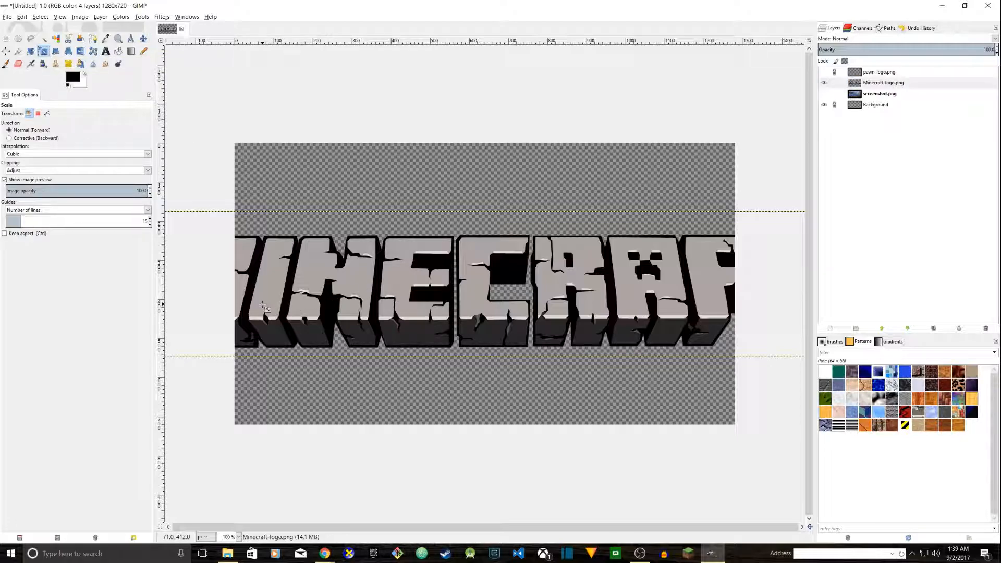
left_click_drag(281, 312, 419, 305)
key("Return")
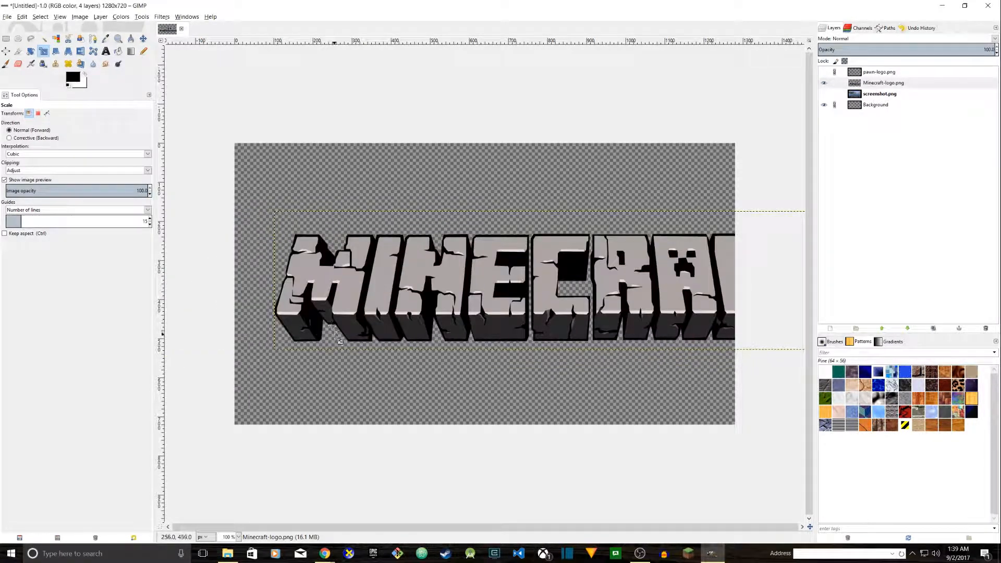
Try scaling the Minecraft logo proportionally to 702 x 174 px and moving it toward the canvas's lower left, and undo both changes.
key("ctrl")
left_click_drag(271, 339, 505, 270)
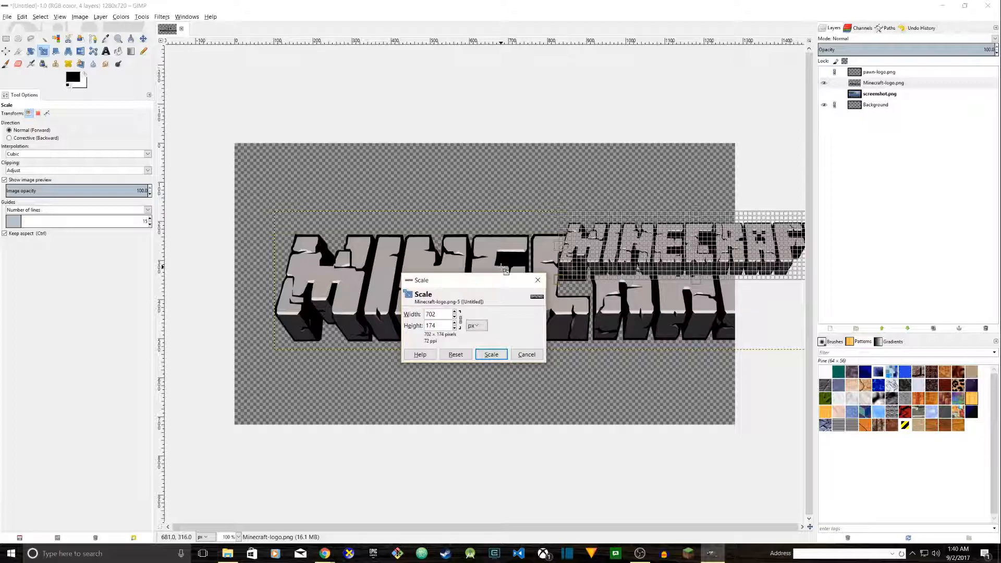
left_click(491, 356)
key("m")
left_click_drag(645, 245, 348, 364)
key("ctrl+z")
key("ctrl+z")
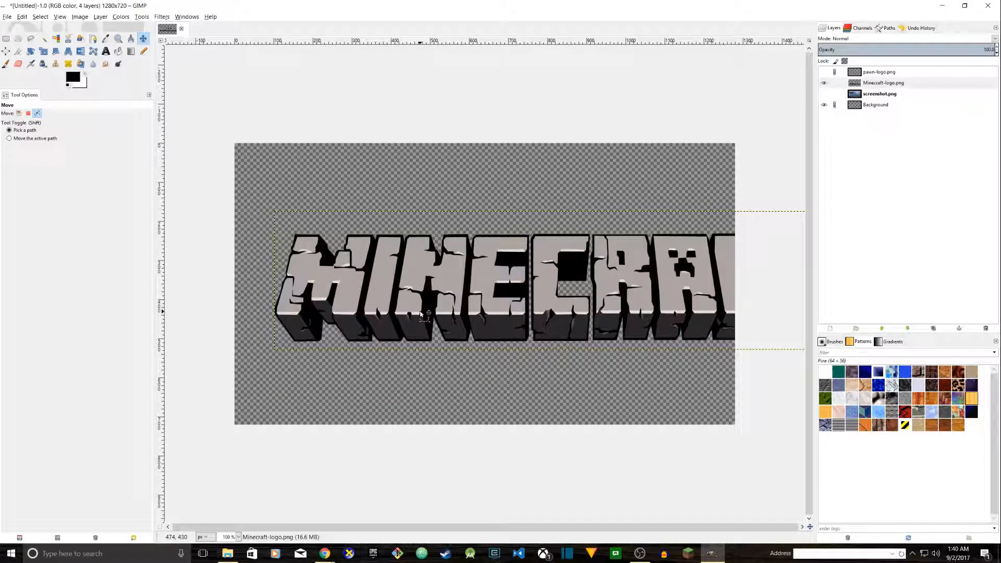
Scale the Minecraft-logo.png layer numerically with Scale Layer to about 700 px wide, keeping its proportions.
left_click(890, 83)
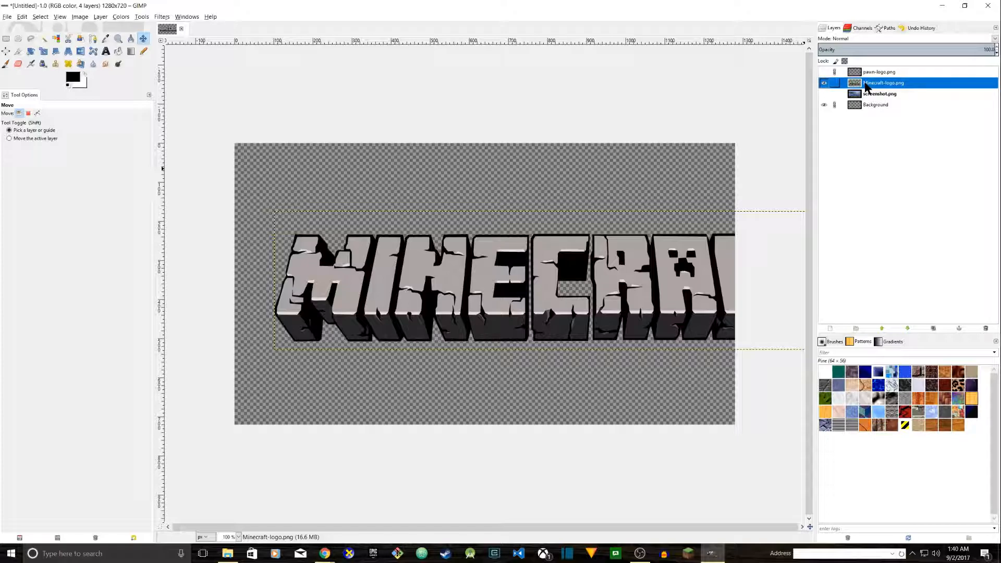
right_click(866, 87)
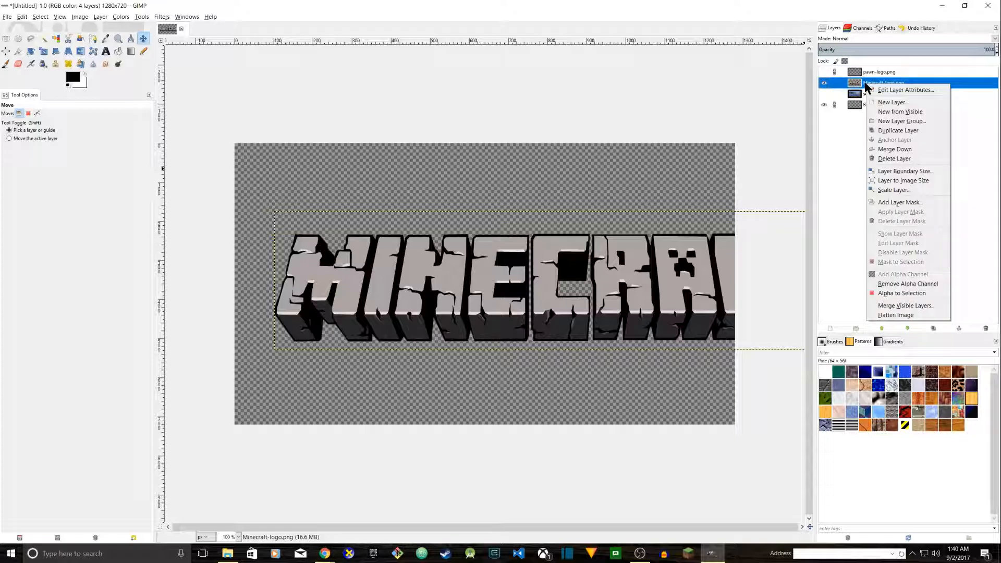
left_click(881, 191)
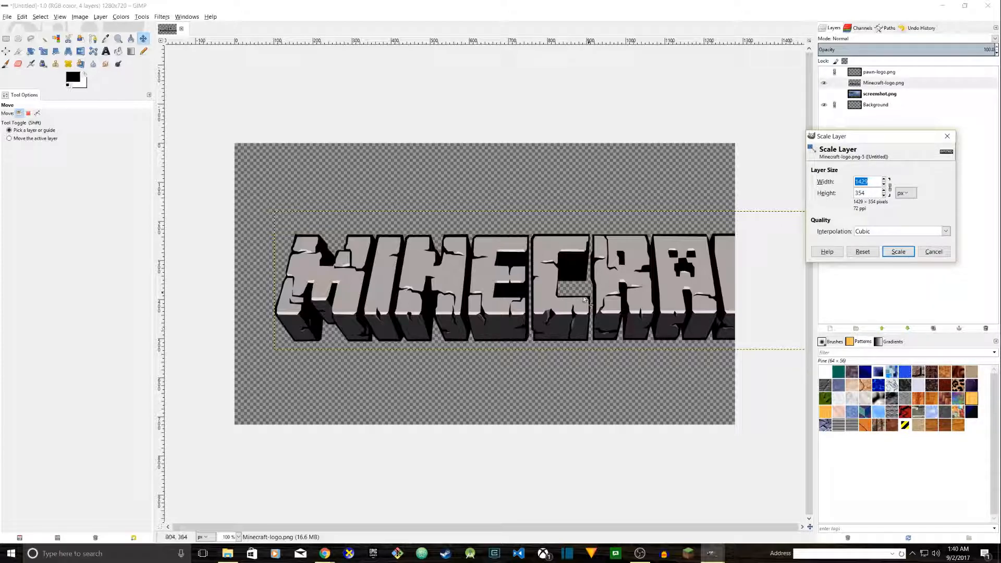
left_click(885, 184)
double_click(867, 182)
type("70")
left_click(872, 194)
left_click(909, 252)
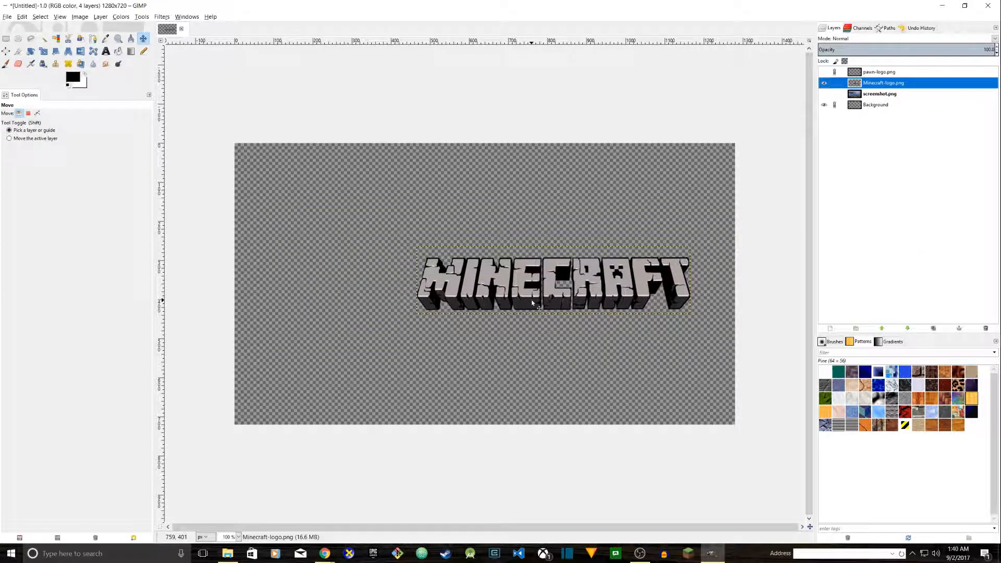
Move the scaled Minecraft logo toward the canvas's lower left, and undo both the move and the scaling.
left_click(143, 40)
left_click_drag(560, 291, 407, 379)
key("ctrl+z")
key("ctrl+z")
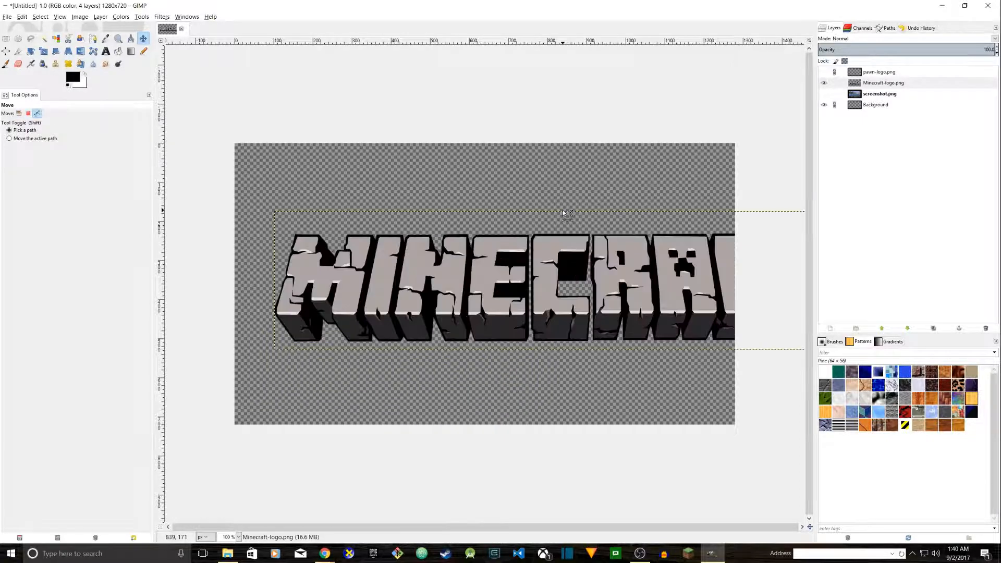
Scale the Minecraft logo to about 710 x 176 px with its aspect ratio kept and move it to the canvas's lower-left area.
left_click(44, 51)
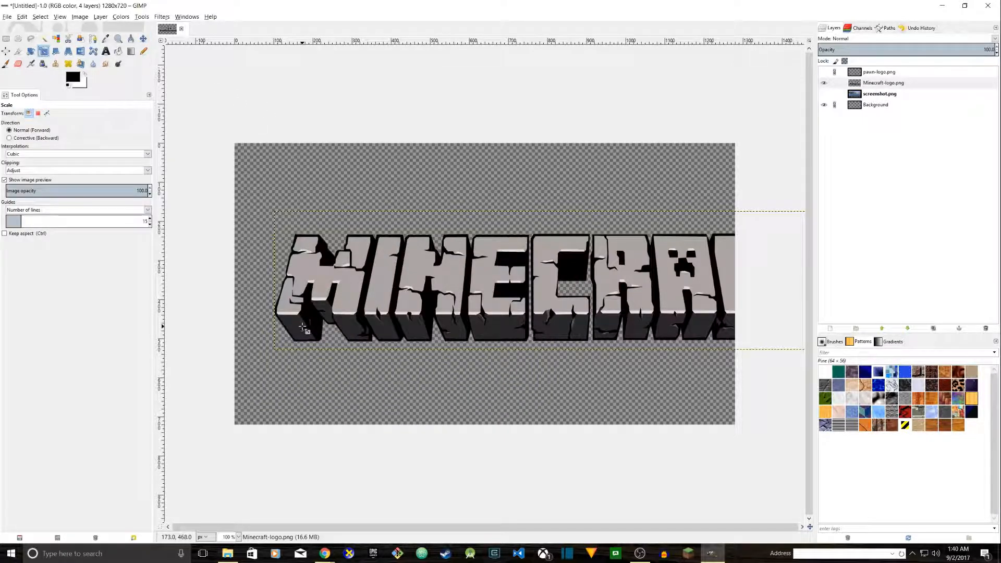
left_click_drag(303, 327, 652, 254)
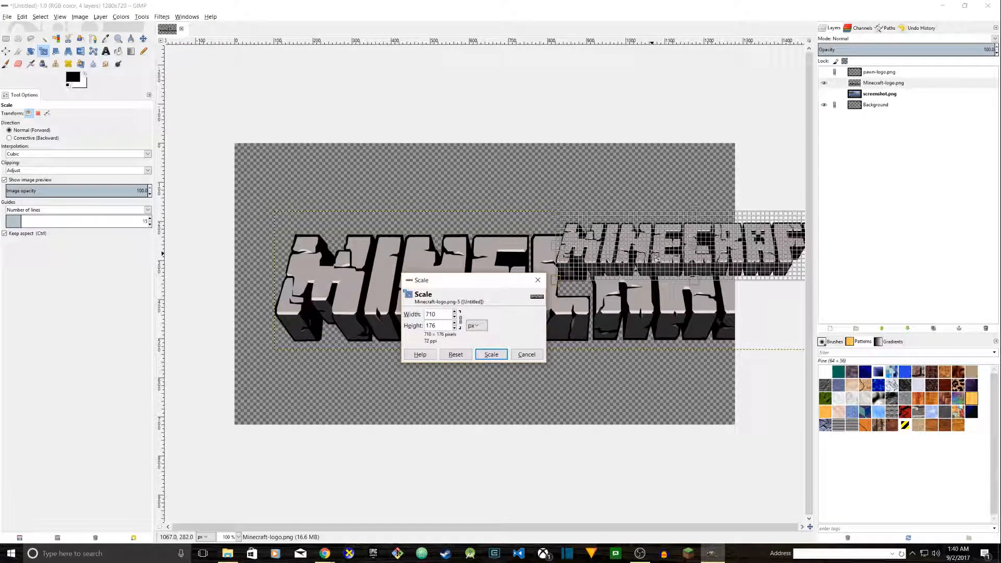
key("Return")
key("m")
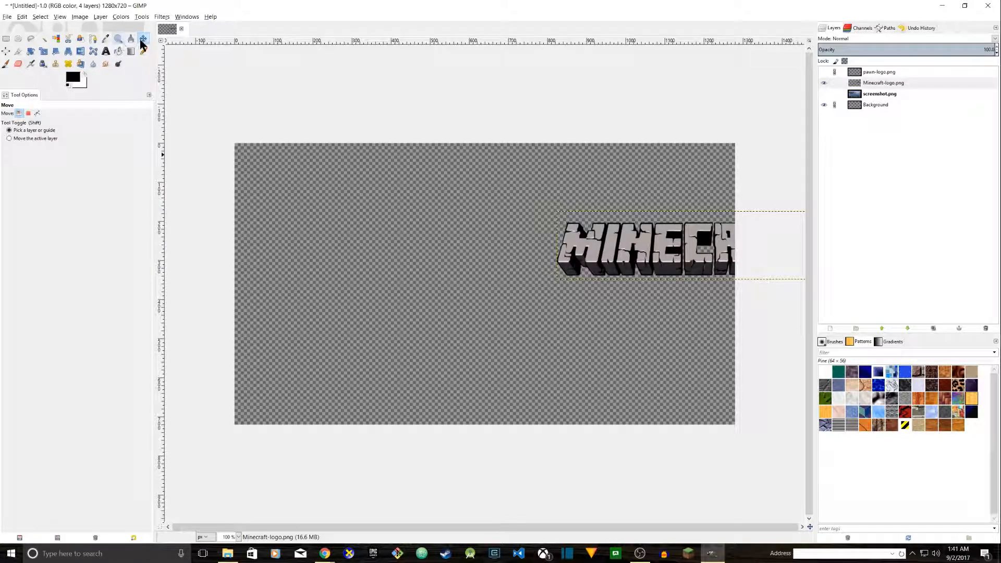
left_click_drag(609, 252, 328, 382)
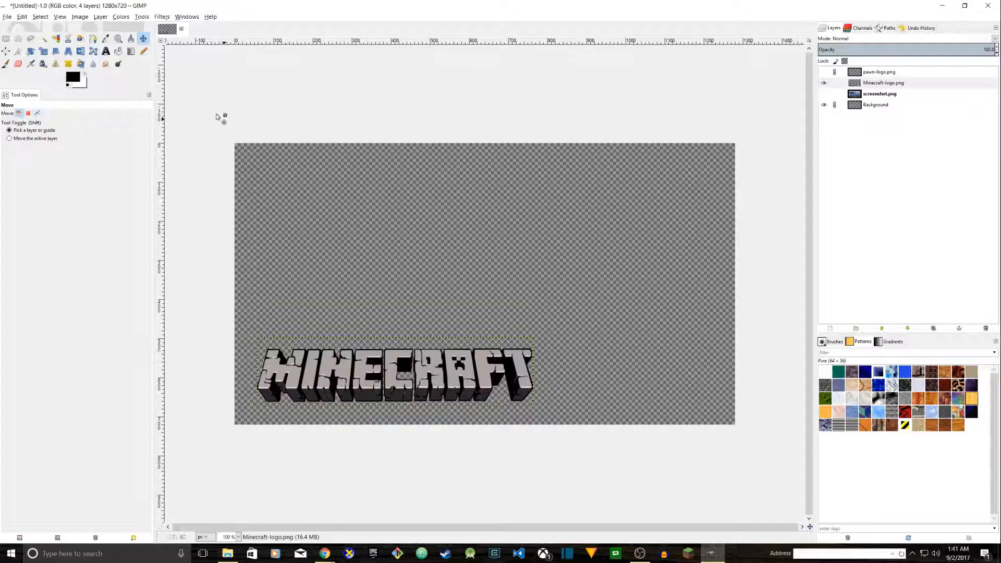
Enlarge the Minecraft logo proportionally to about 937 x 232 px and nudge it slightly up and left on the canvas.
left_click(43, 52)
left_click(524, 365)
left_click_drag(525, 365, 554, 344)
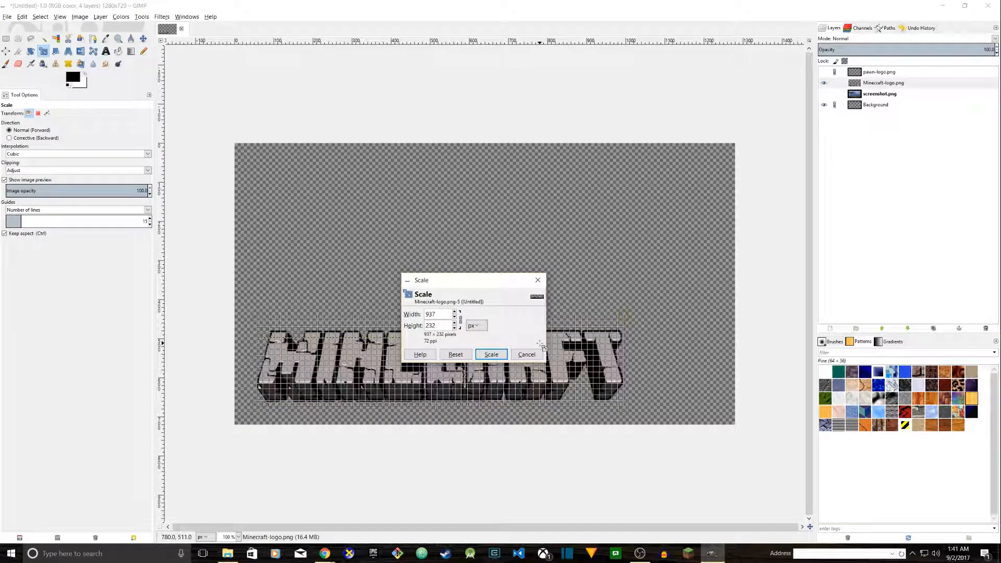
left_click(491, 354)
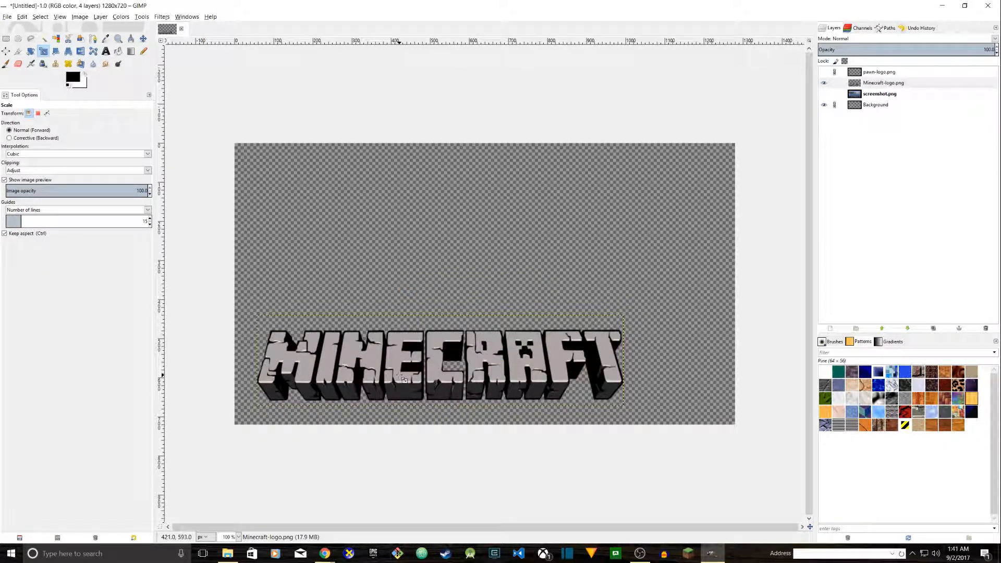
key("m")
mouse_move(393, 372)
left_mouse_down()
mouse_move(375, 349)
mouse_move(384, 367)
left_mouse_up()
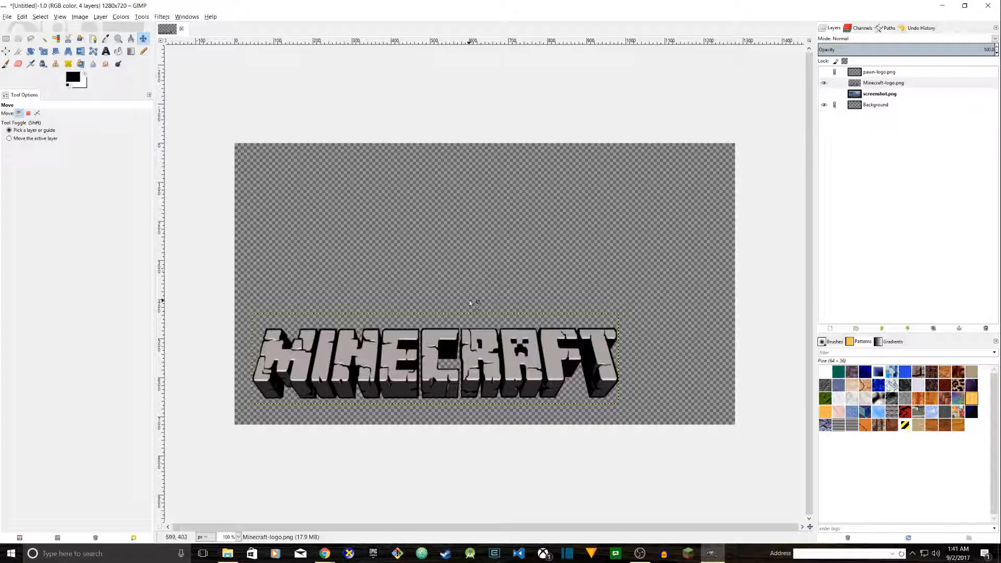
Link and hide the Minecraft-logo.png layer, and show the screenshot.png layer.
left_click(881, 83)
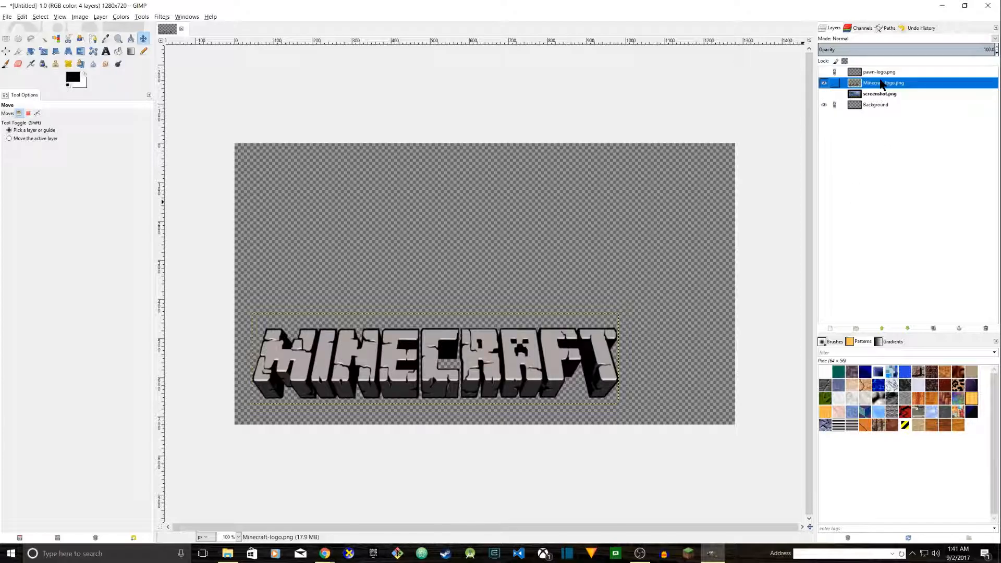
left_click(823, 84)
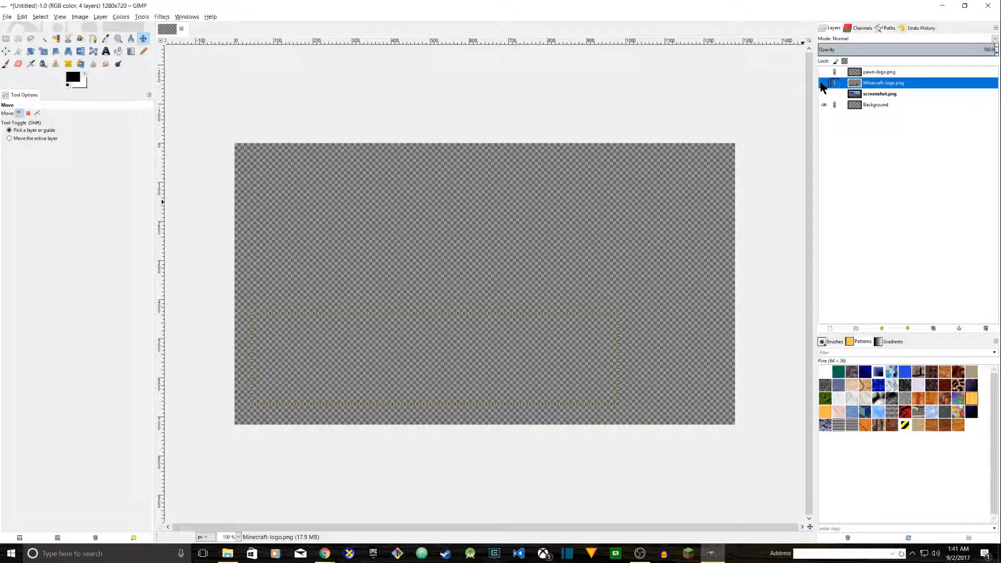
left_click(870, 91)
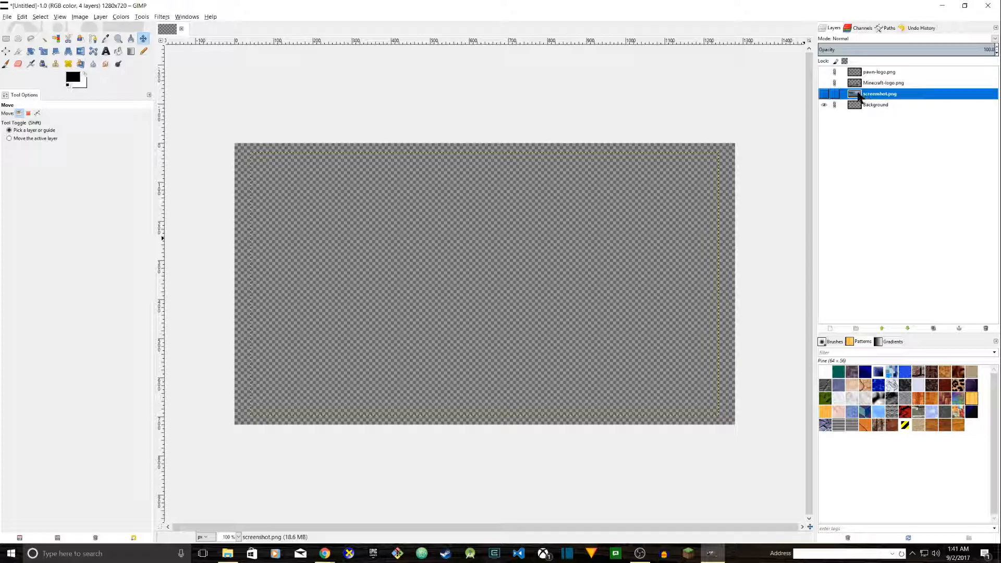
left_click(824, 95)
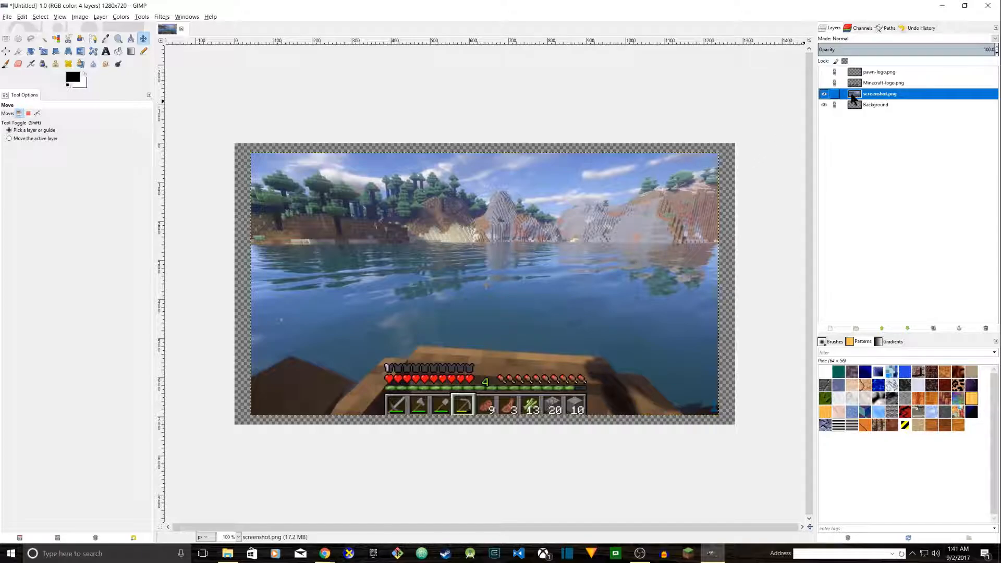
Scale the screenshot.png layer to fill the canvas, entering 1280 px for the width and 720 px for the height.
right_click(870, 95)
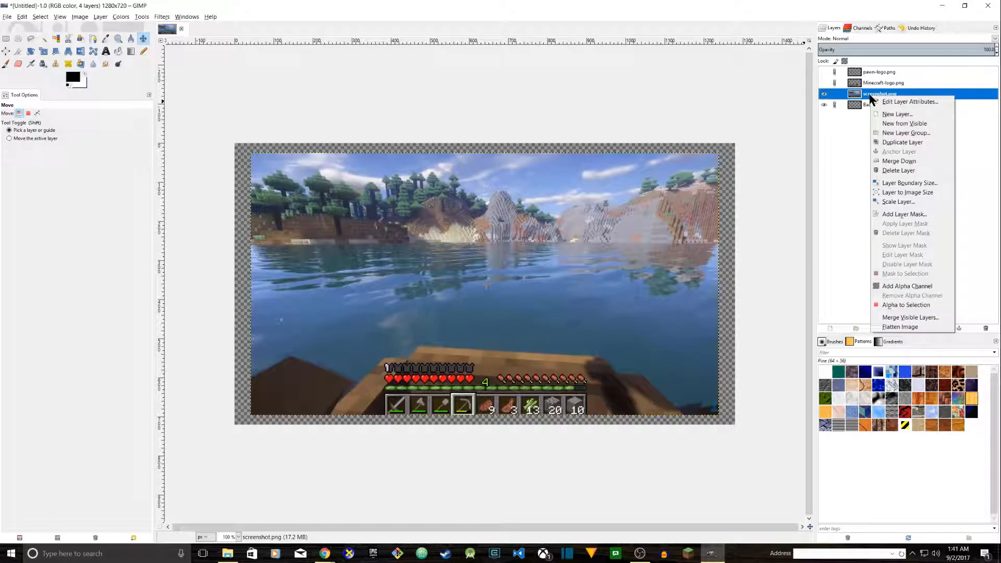
left_click(893, 208)
left_click(880, 196)
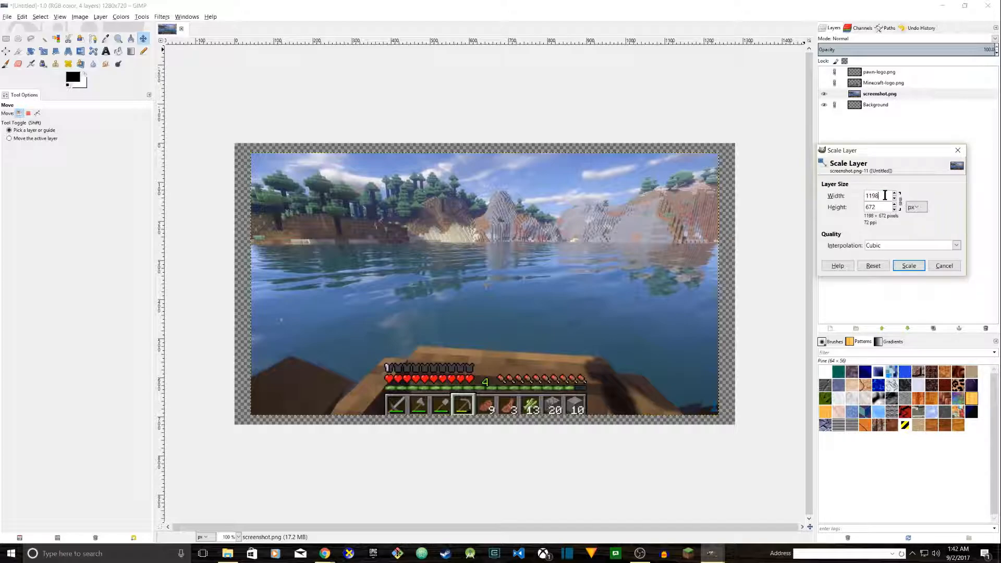
double_click(892, 199)
type("1280")
key("Tab")
type("720")
left_click(881, 195)
left_click(900, 265)
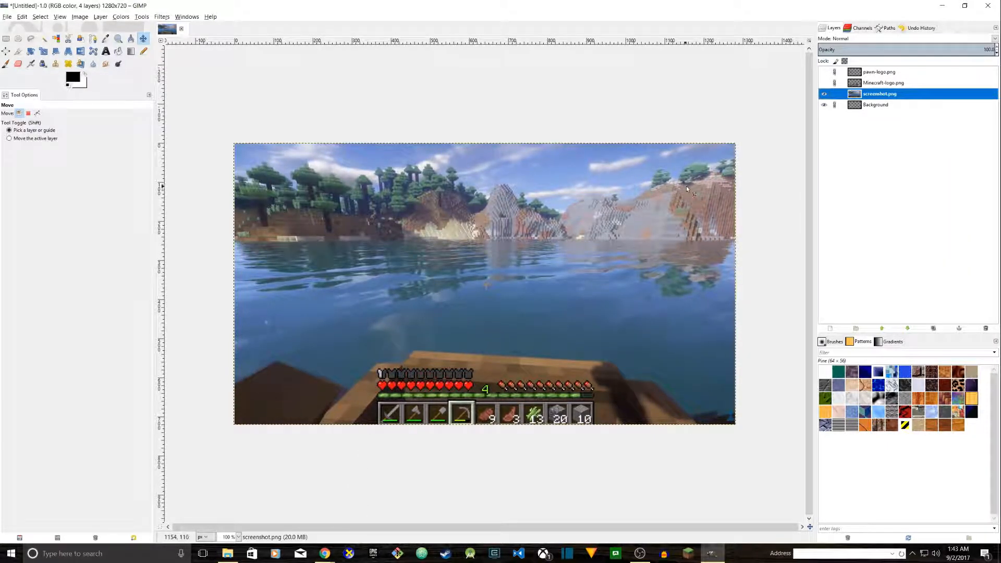
Link the screenshot.png layer and show the pawn-logo.png and Minecraft-logo.png layers.
left_click(835, 96)
left_click(824, 72)
left_click(824, 83)
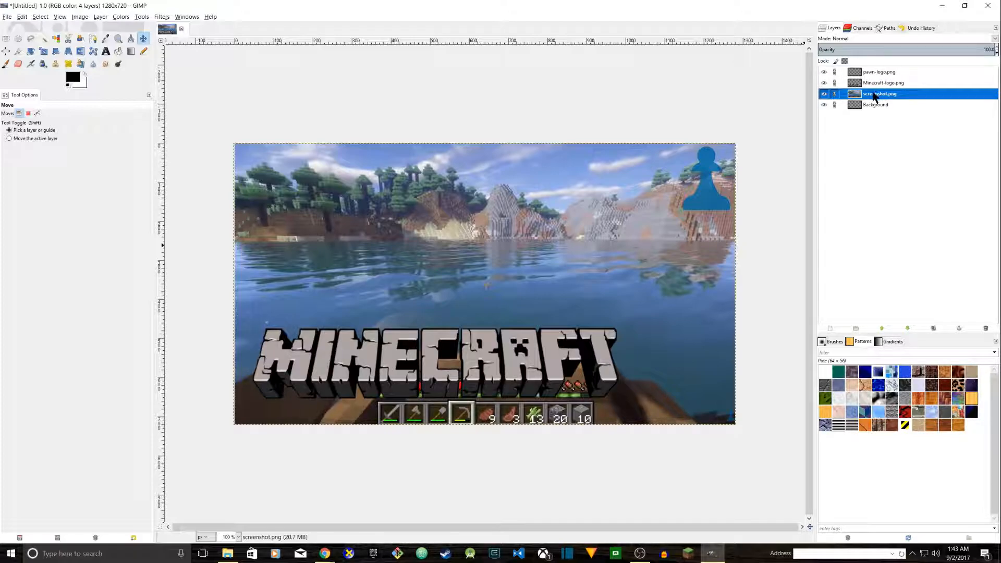
Raise screenshot.png to the top of the layer stack and return it to its place directly above Background.
left_click_drag(874, 96, 878, 73)
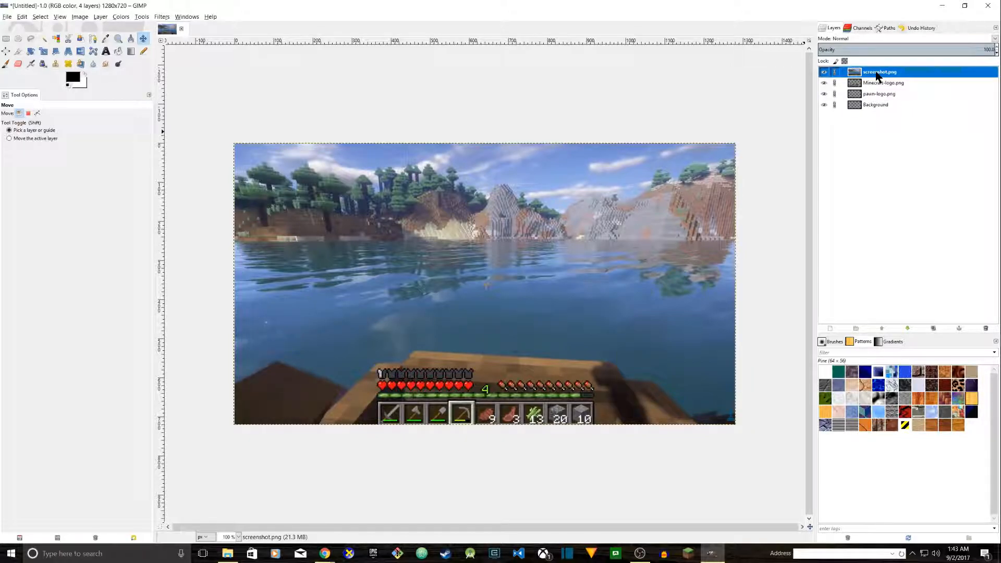
left_click_drag(878, 76, 872, 104)
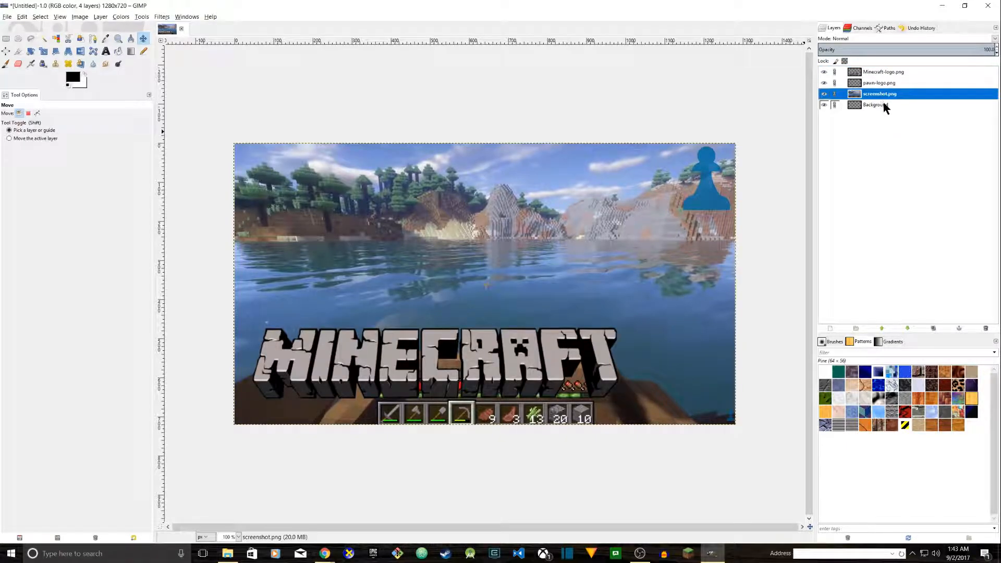
left_click(868, 106)
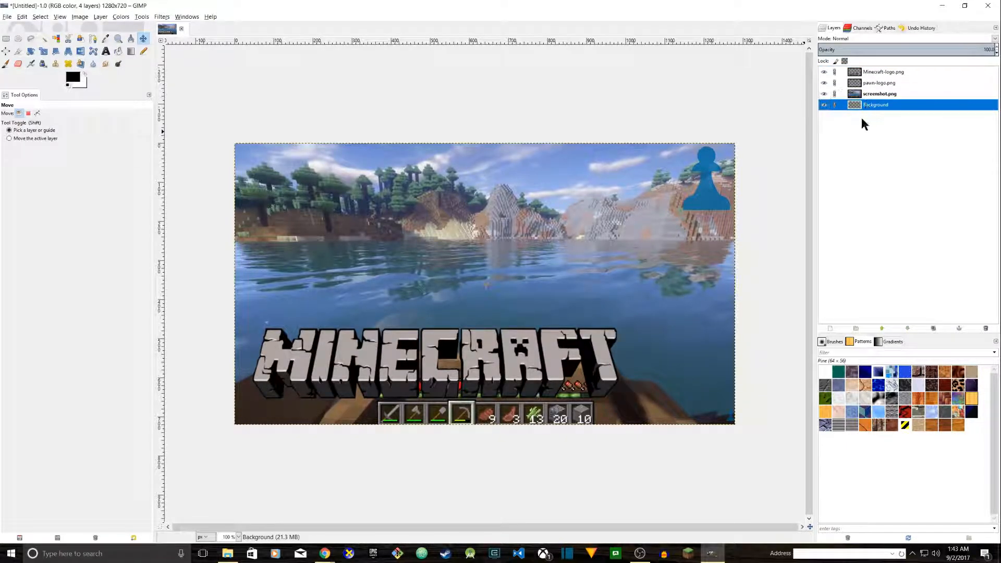
left_click(879, 95)
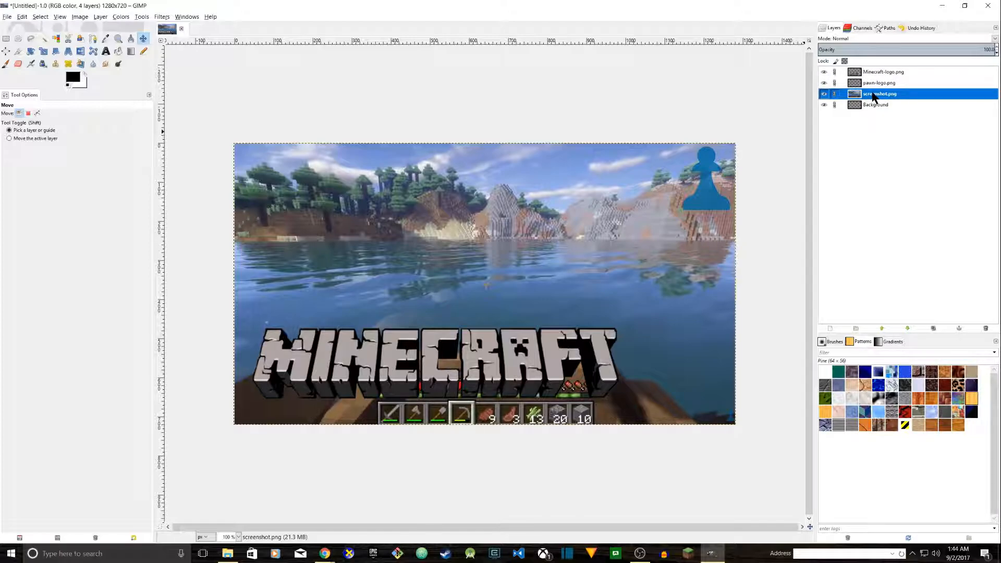
Add a layer above Minecraft-logo.png, enter "S1E1 Base Building" in an upper-left text box about 612 x 229 px, and select all the text.
left_click(882, 72)
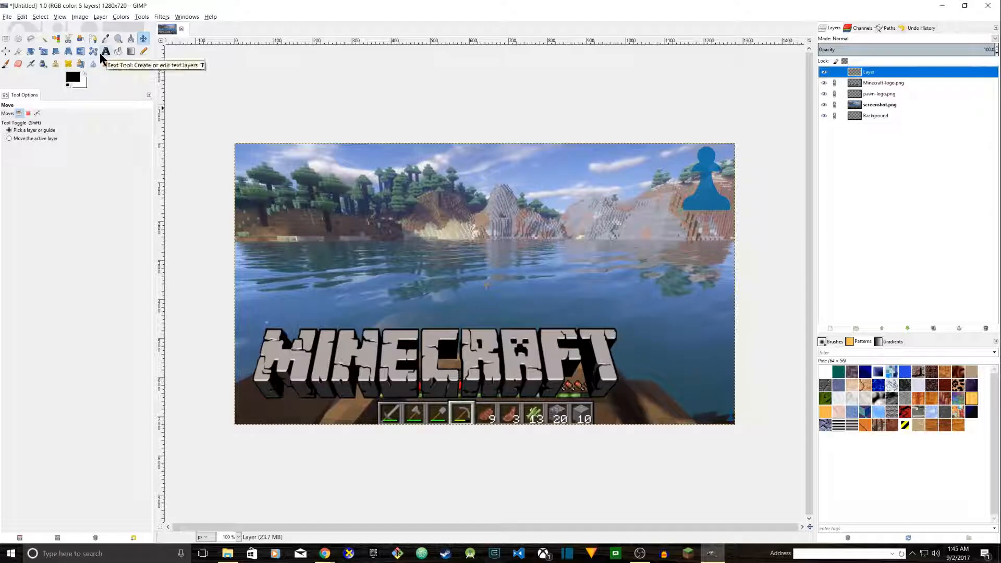
left_click(105, 52)
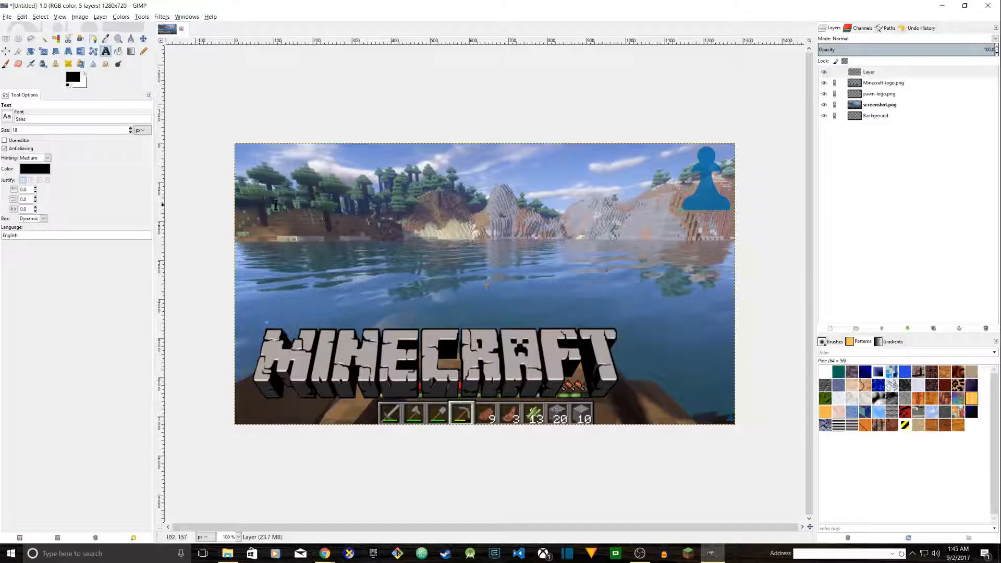
left_click(294, 186)
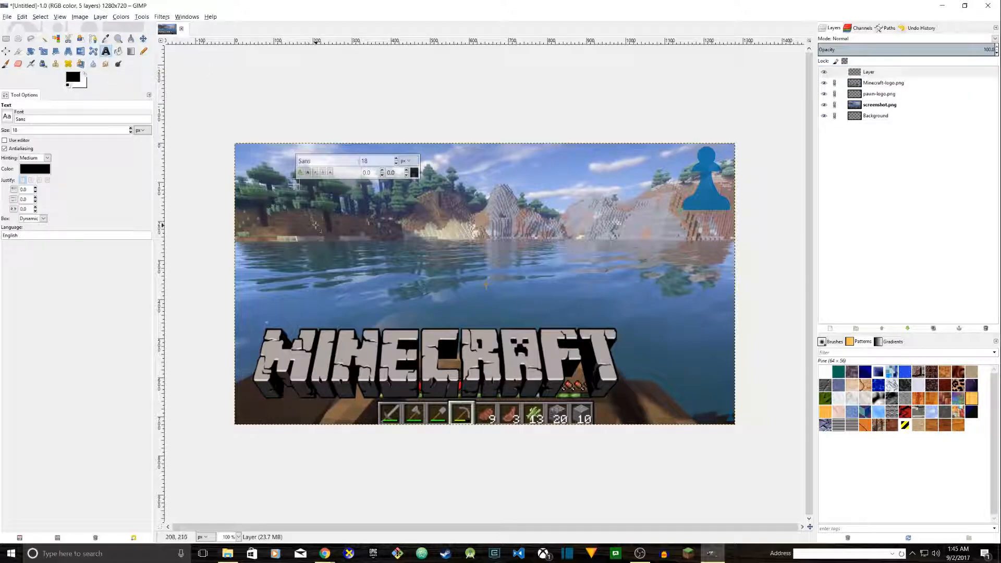
left_click_drag(297, 186, 533, 273)
type("S1E1 Base Building")
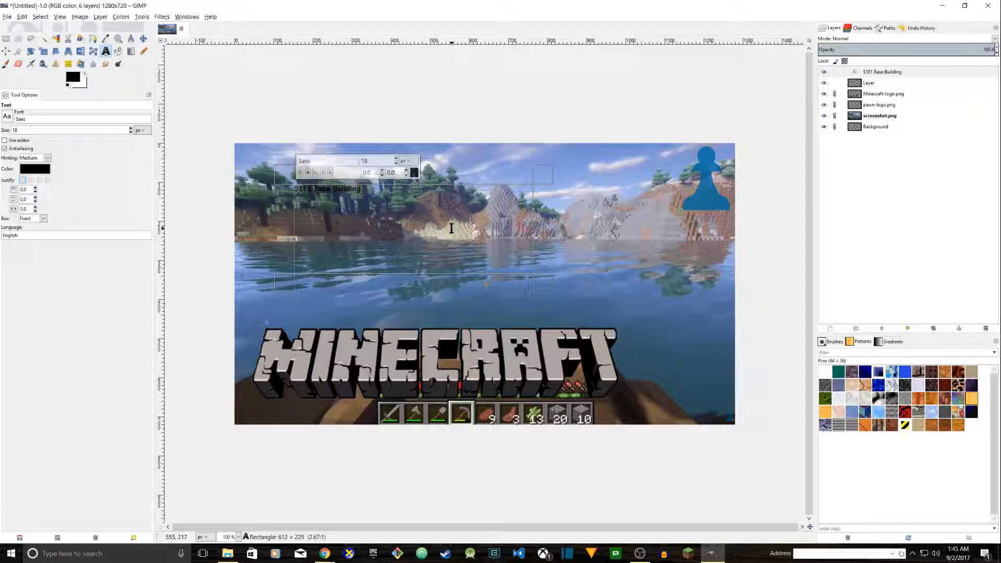
key("ctrl+a")
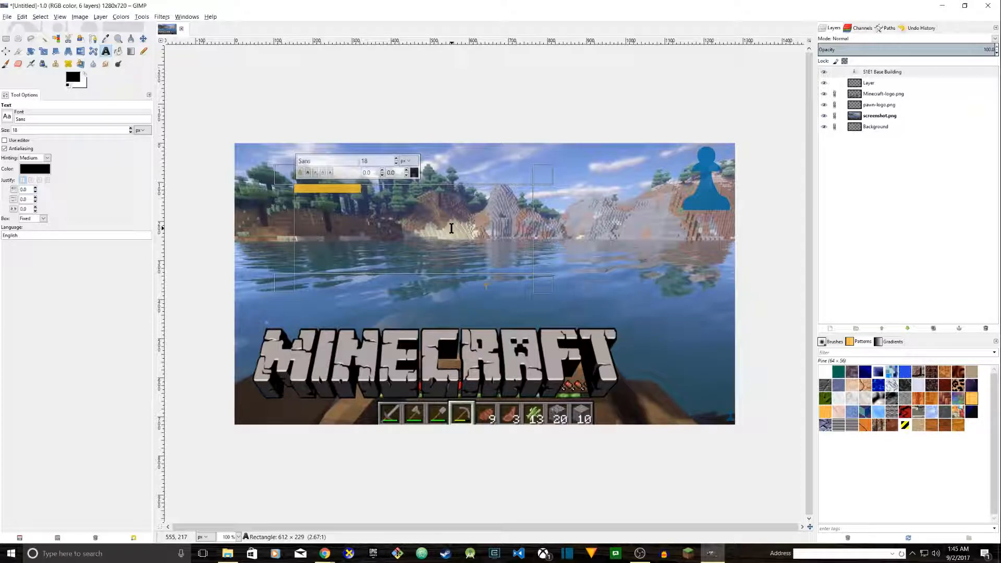
Recolor the selected "S1E1 Base Building" text to a pale pink.
left_click(413, 172)
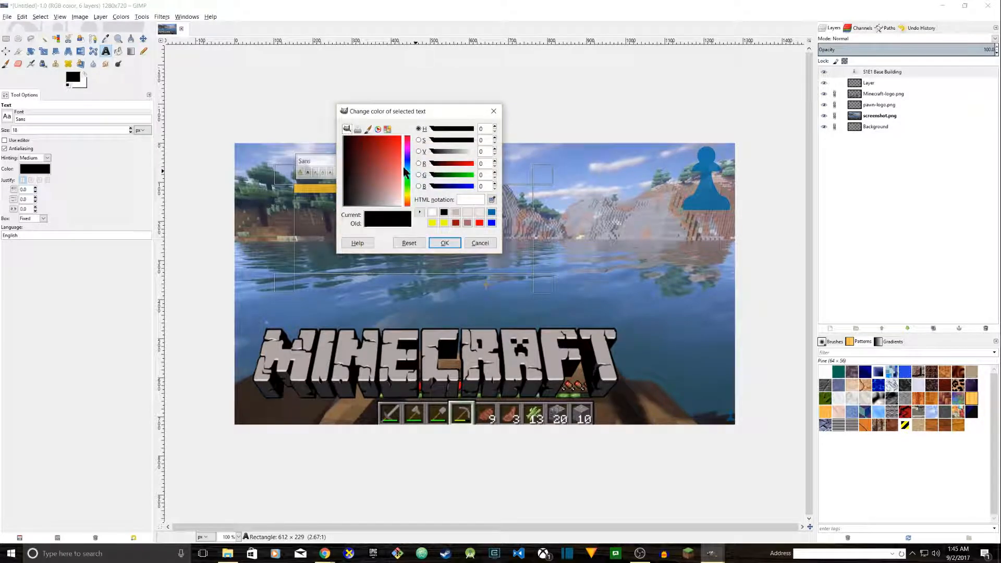
left_click_drag(380, 169, 399, 196)
left_click(446, 244)
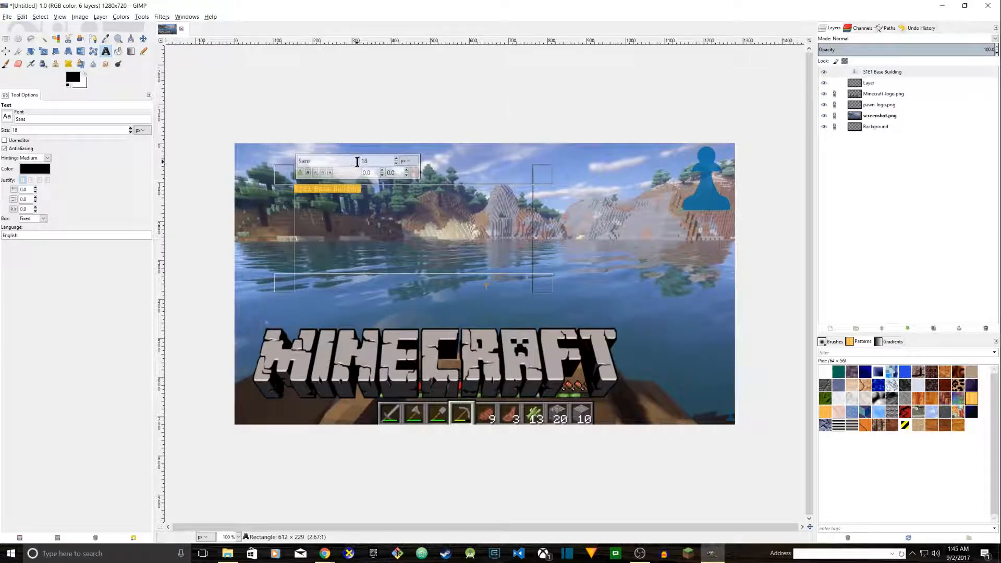
Set the title text to the Minecrafter font at a size of 75 px.
left_click(397, 158)
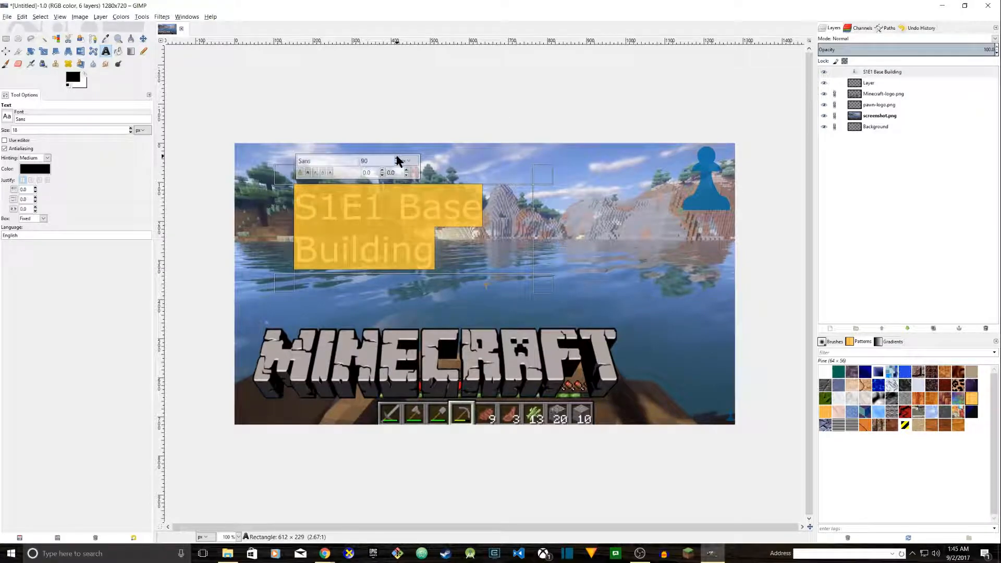
left_click(396, 164)
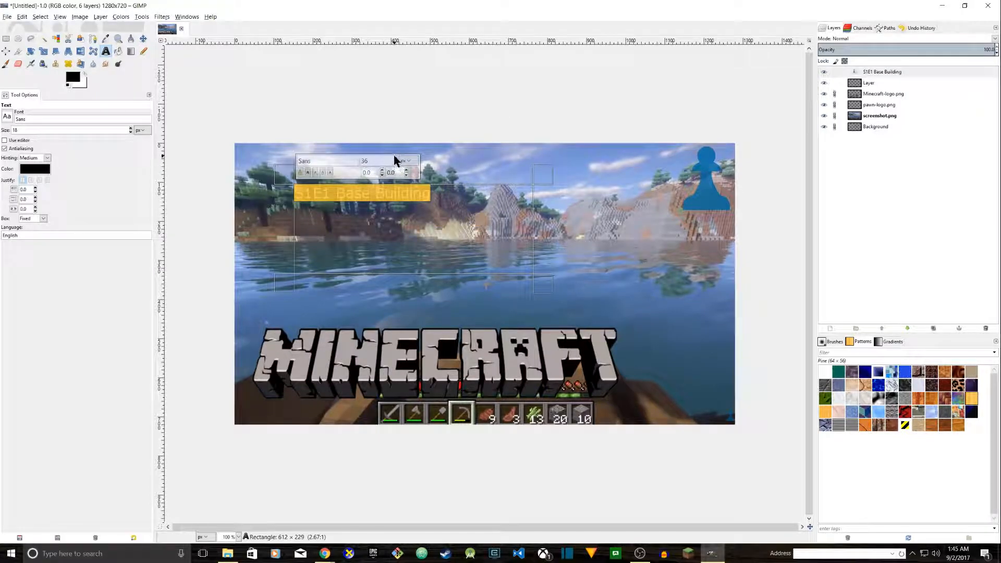
left_click(397, 158)
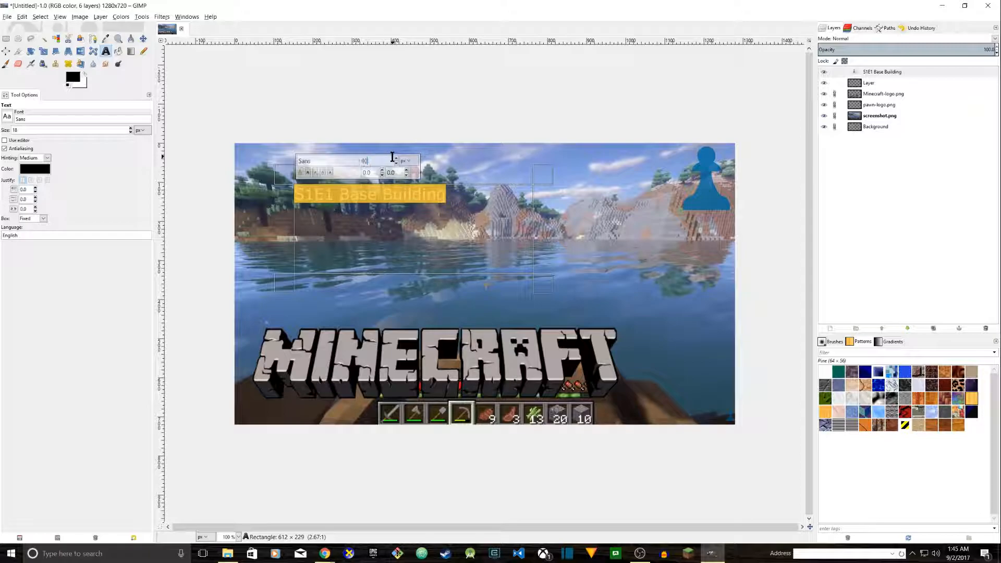
double_click(333, 160)
type("mine")
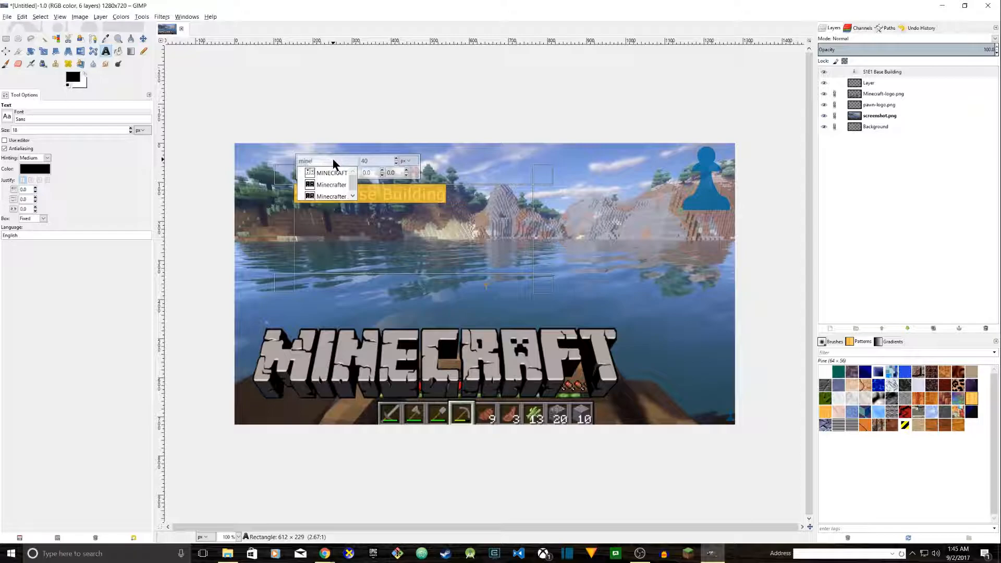
left_click(330, 185)
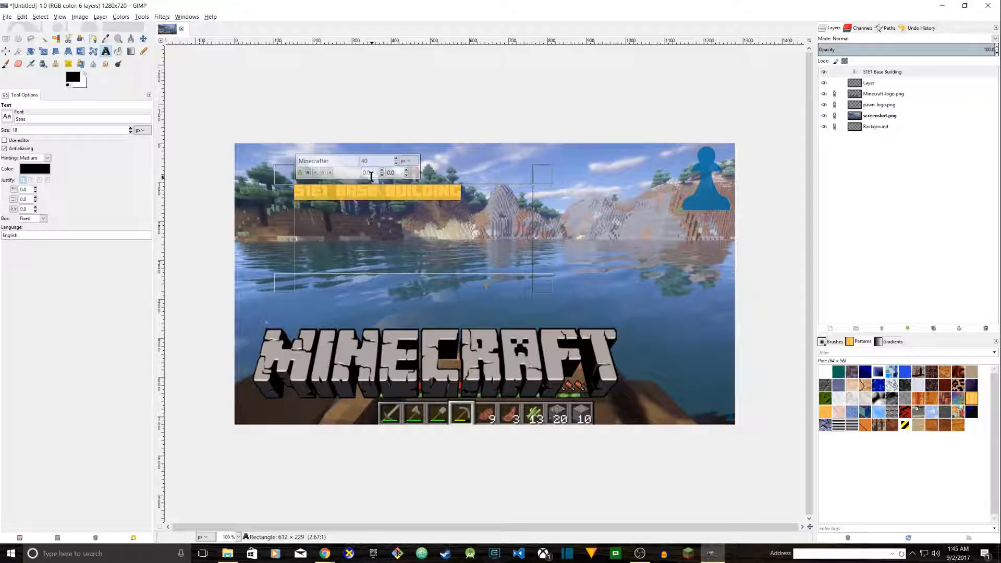
left_click(396, 158)
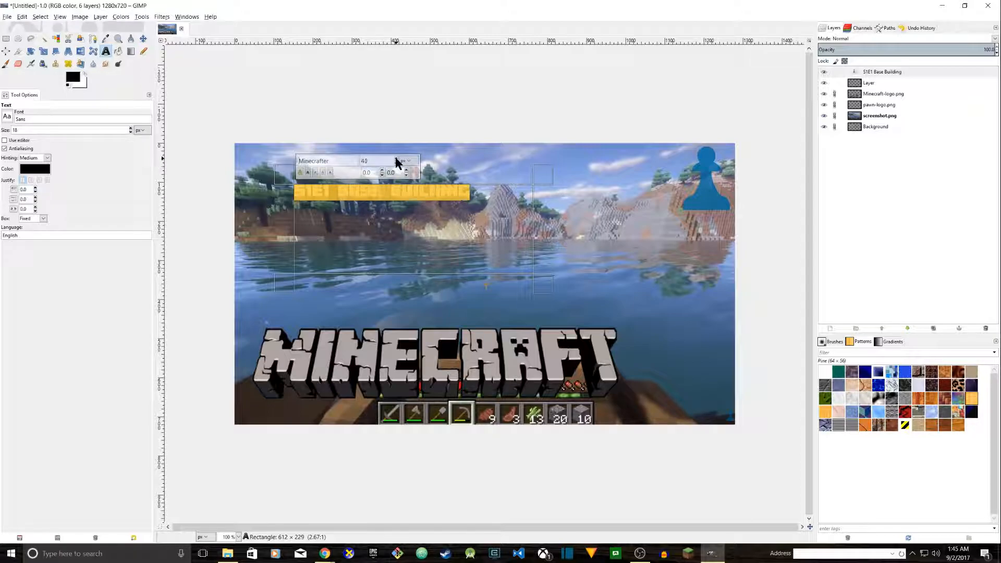
left_click(402, 160)
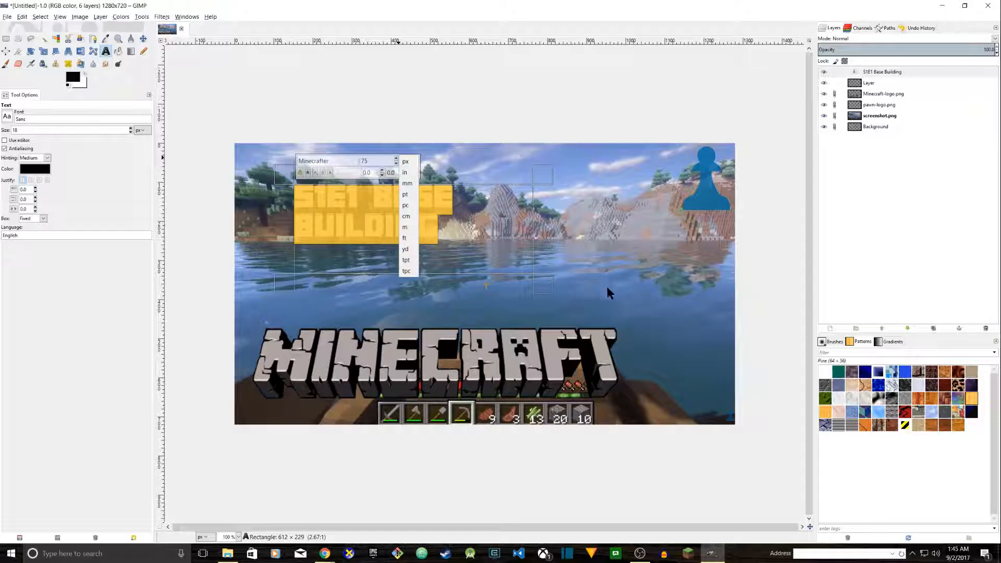
Widen the title's text box to about 857 x 186 px so the text fits on one line.
left_click(541, 285)
left_click_drag(541, 286, 640, 268)
left_click(452, 199)
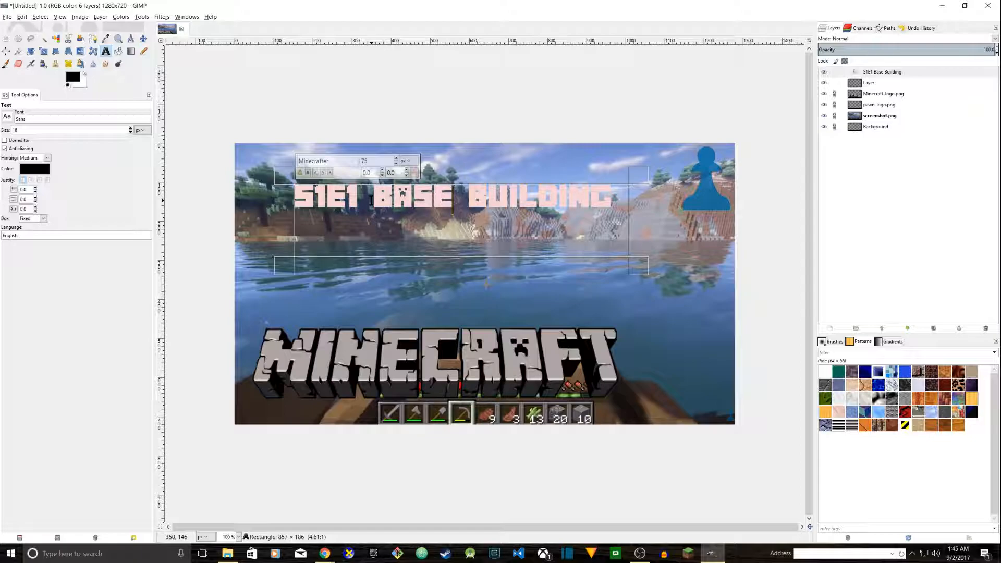
Remove "S1E1" from the start of the title and re-enter it on a new line below "Base Building".
left_click_drag(610, 200, 250, 192)
left_click(393, 191)
double_click(379, 195)
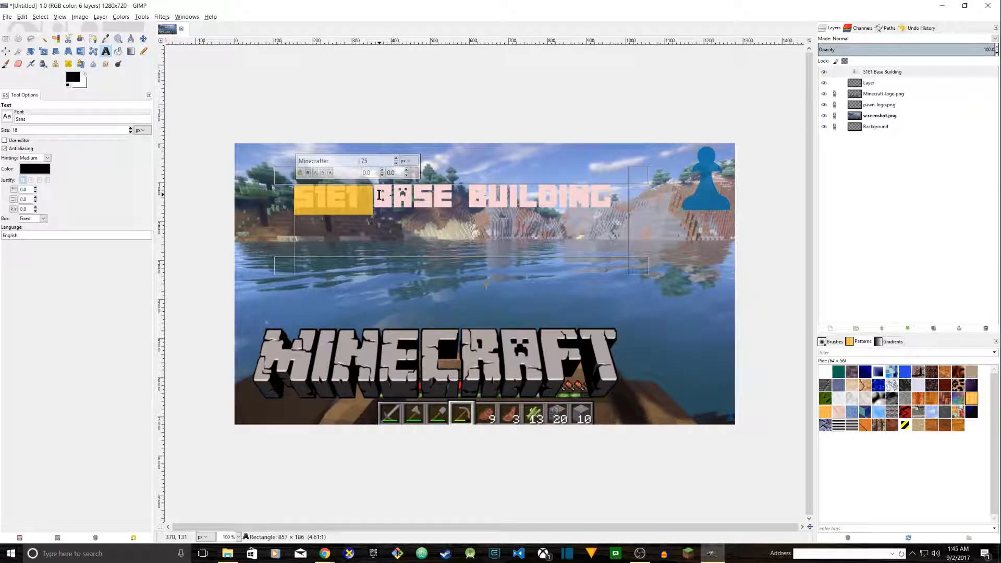
key("BackSpace")
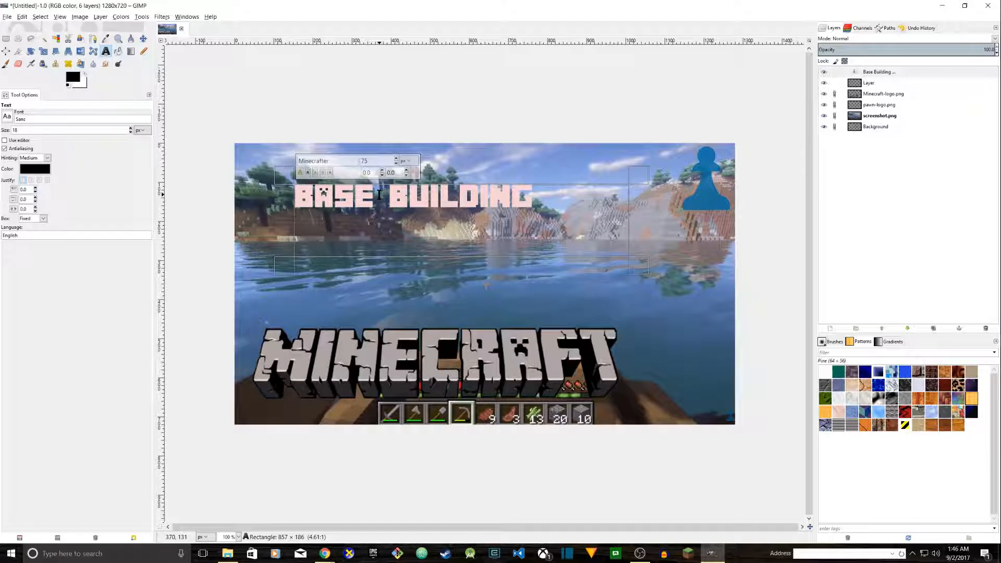
key("Return")
type("S1E1")
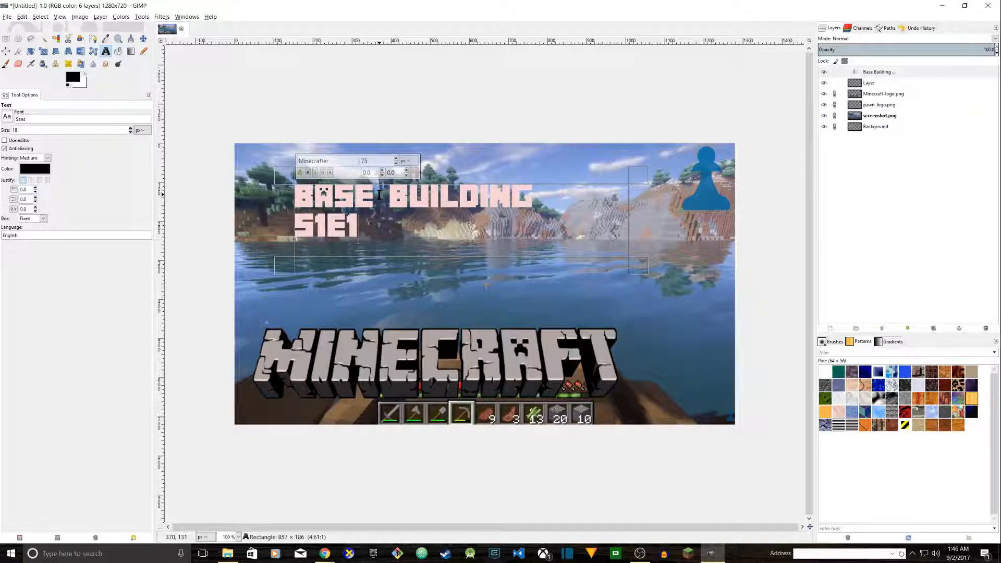
Try centering both title lines and return them to left justification.
key("ctrl+a")
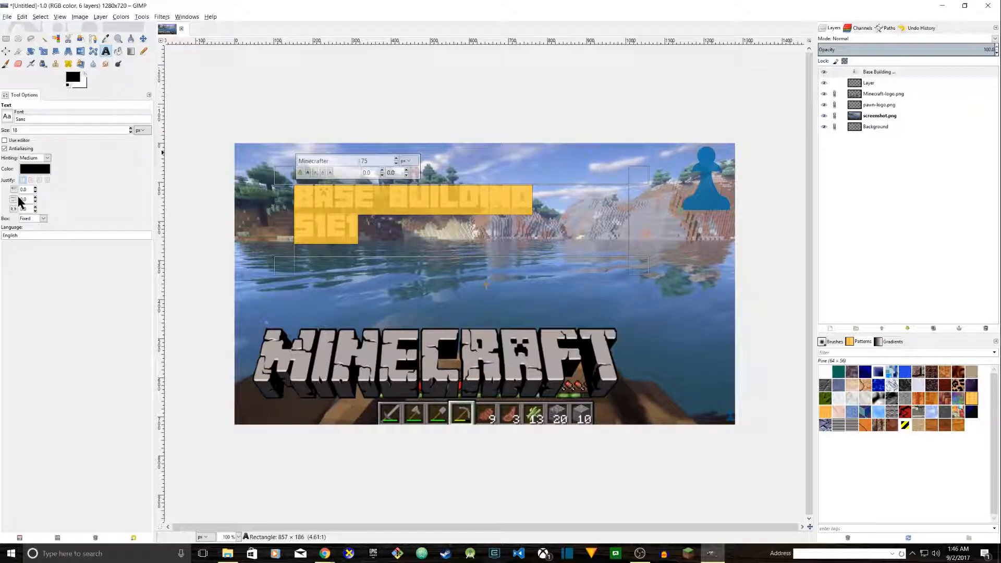
left_click(40, 179)
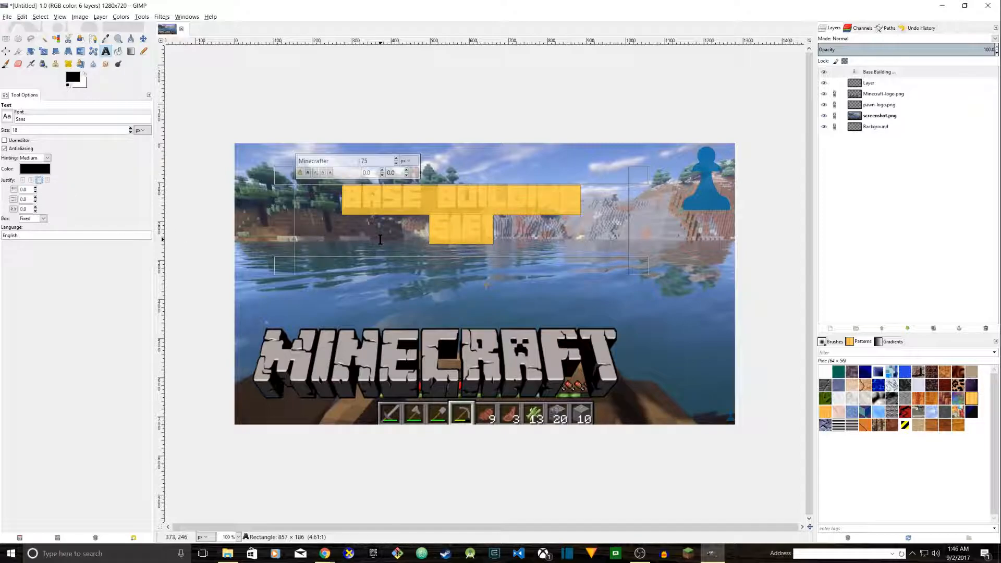
left_click_drag(525, 243, 334, 194)
left_click(22, 180)
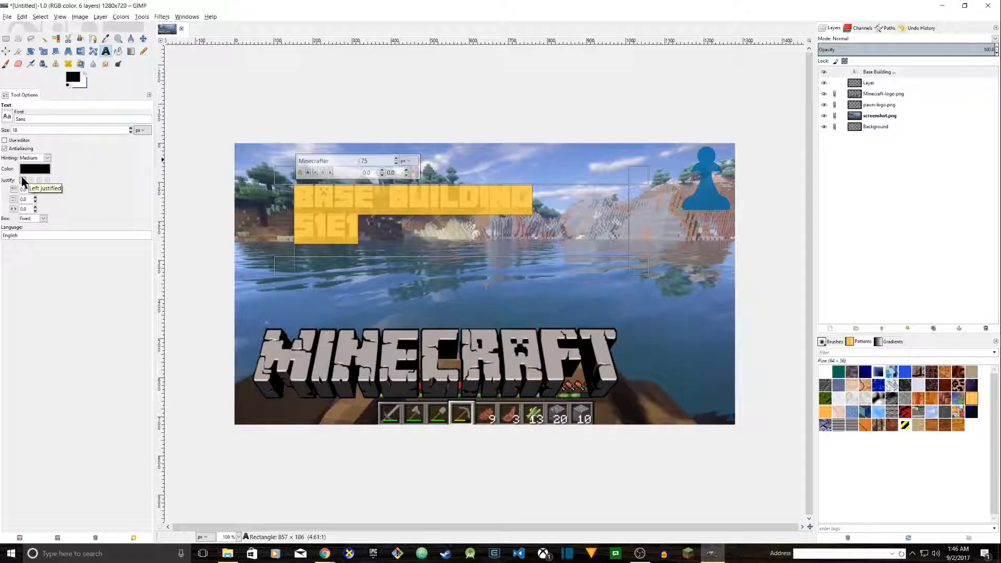
Join "S1E1" onto the end of the "Base Building" line and format the whole title in white at 79 px.
left_click(298, 230)
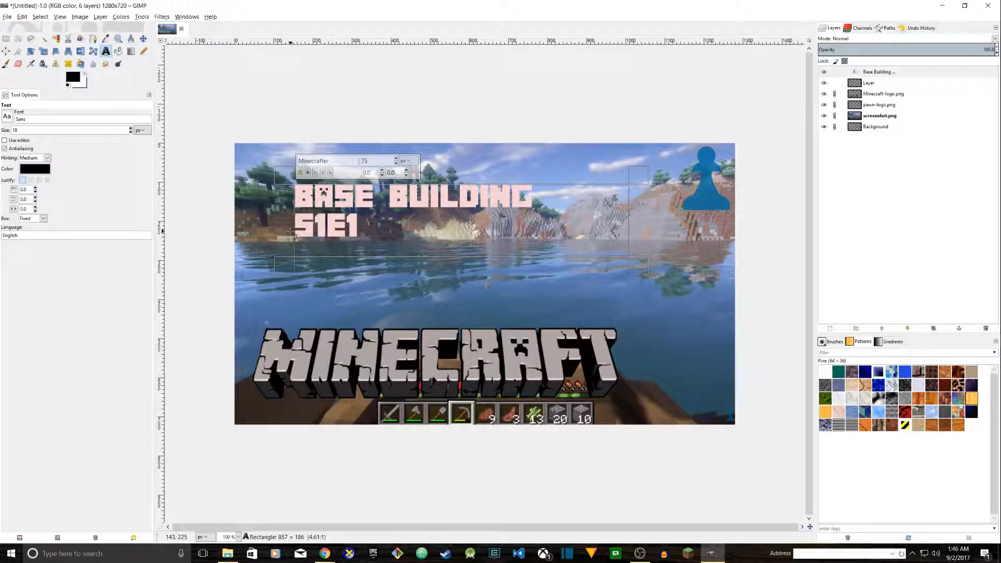
key("BackSpace")
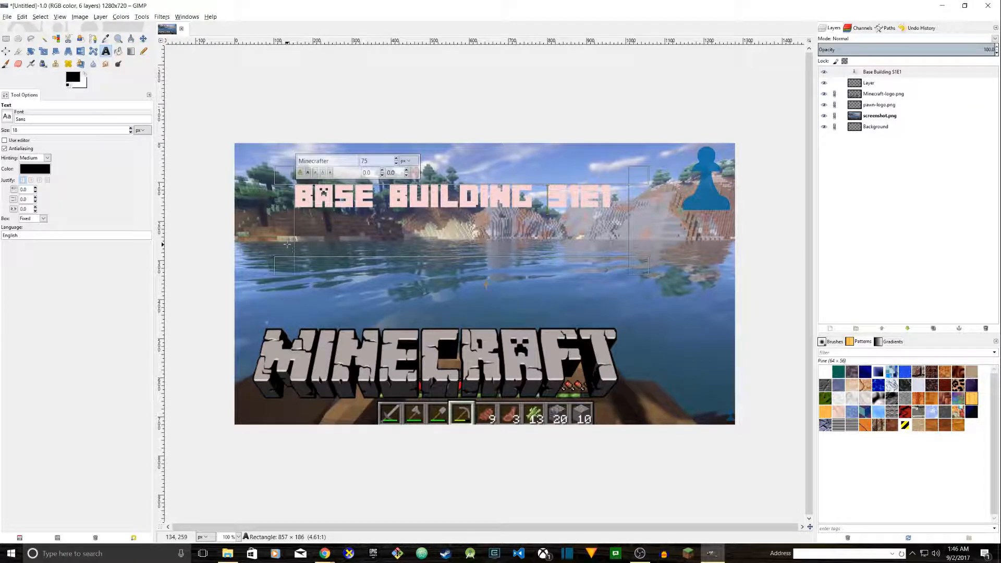
key("ctrl+a")
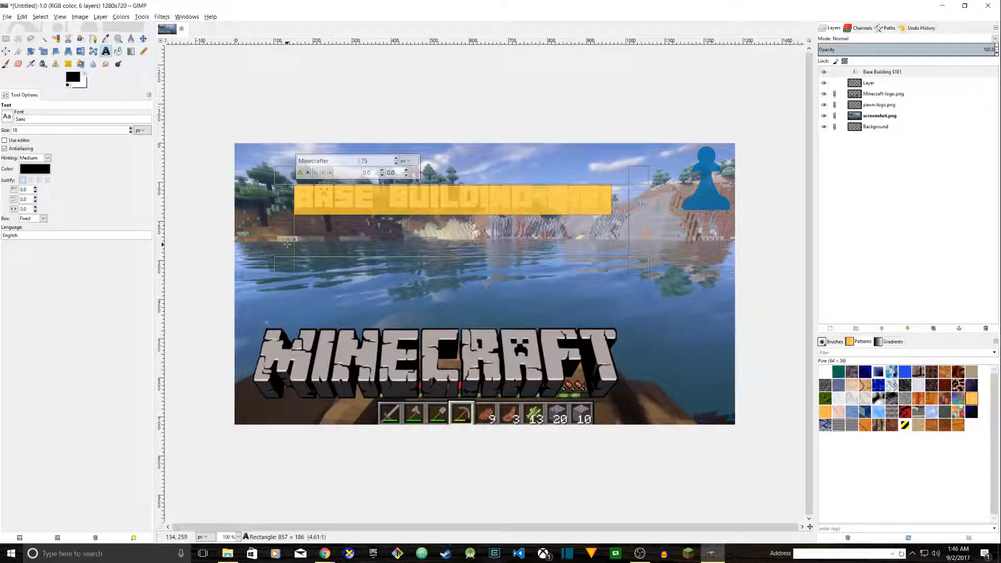
left_click(414, 173)
left_click_drag(406, 201, 404, 206)
left_click(446, 244)
scroll(396, 160, "up", 6)
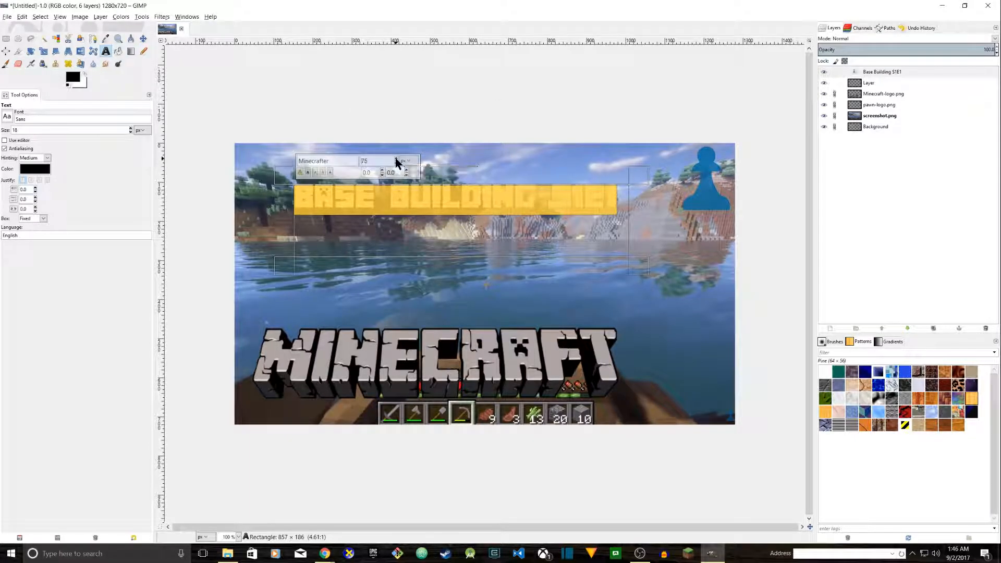
scroll(396, 163, "down", 2)
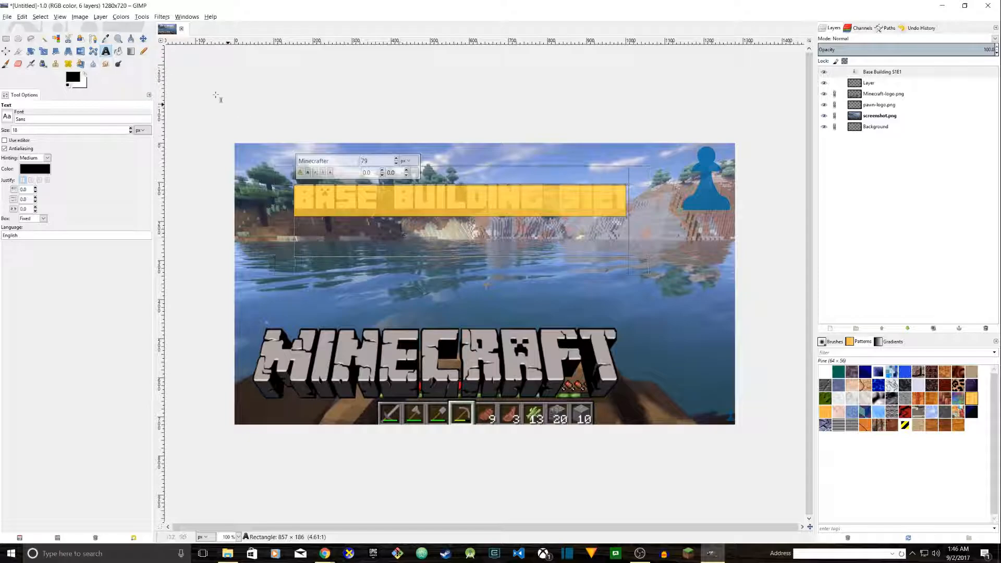
Move the title to the image's upper-left corner and delete the empty layer beneath the text layer.
left_click(143, 40)
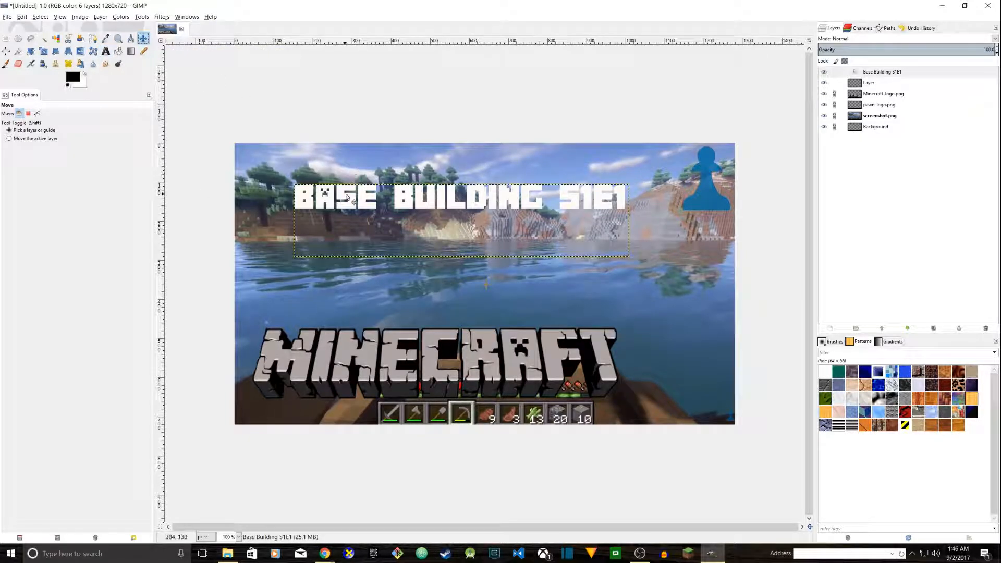
left_click(892, 73)
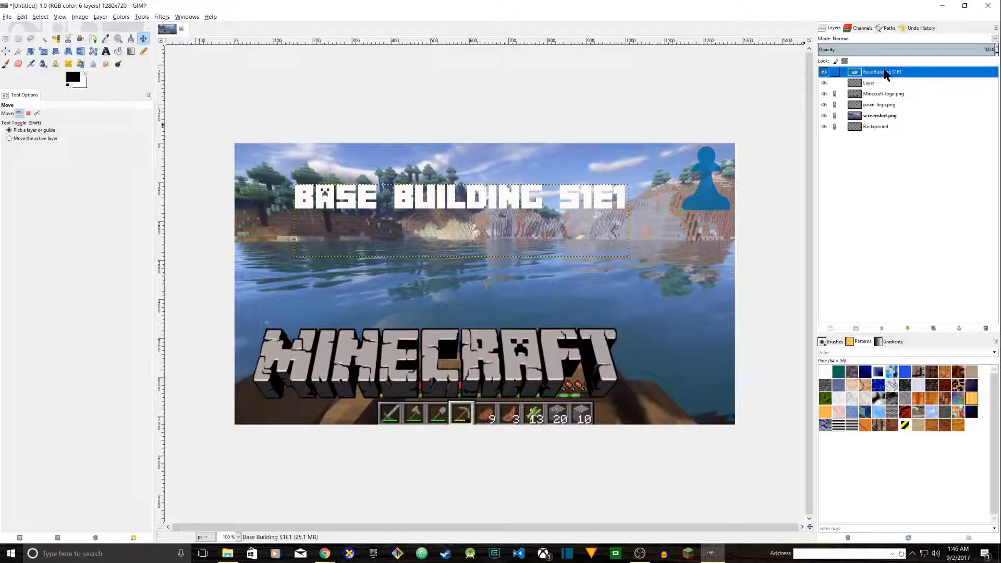
left_click_drag(417, 205, 381, 230)
left_click_drag(355, 174, 358, 173)
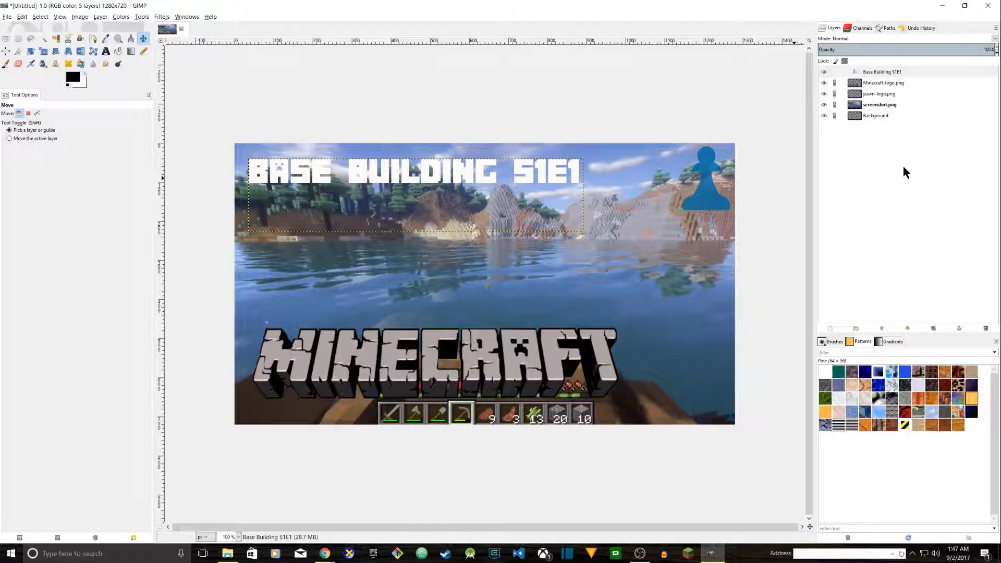
Enlarge the whole title text to 92 px and extend its text box downward to about 856 x 271 px.
left_click(106, 51)
left_click(581, 180)
left_click_drag(582, 180, 235, 163)
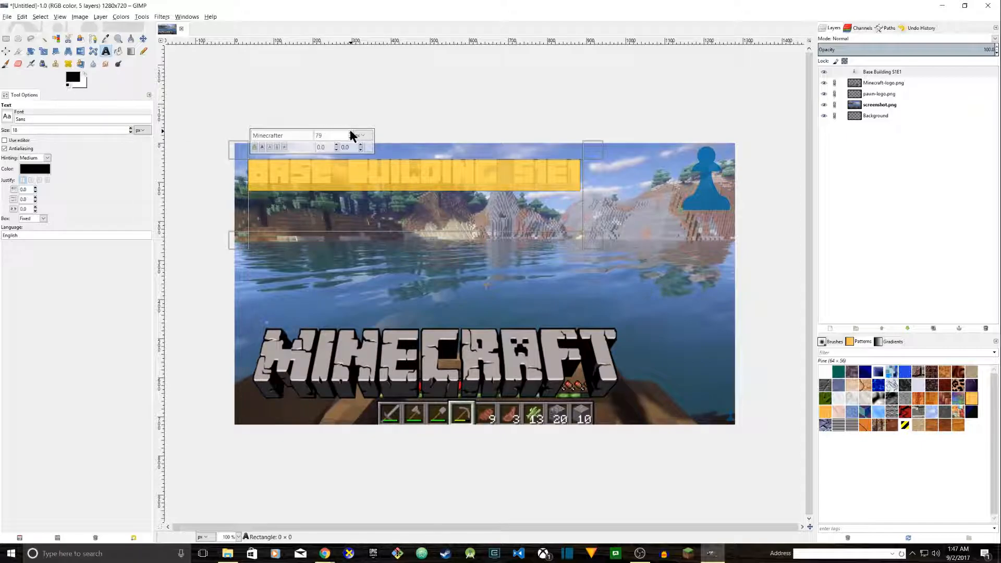
scroll(348, 132, "up", 5)
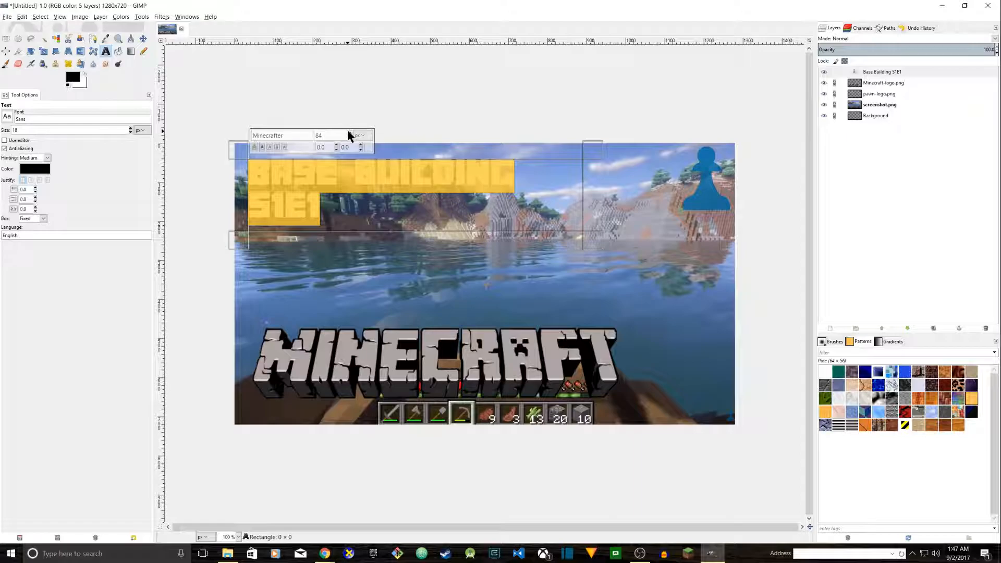
scroll(348, 135, "up", 7)
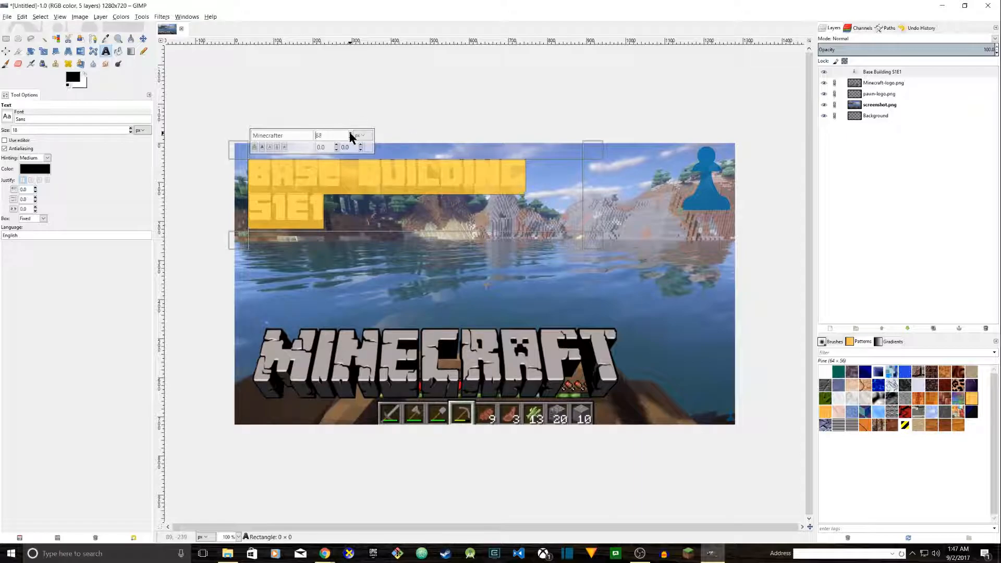
scroll(351, 137, "up", 1)
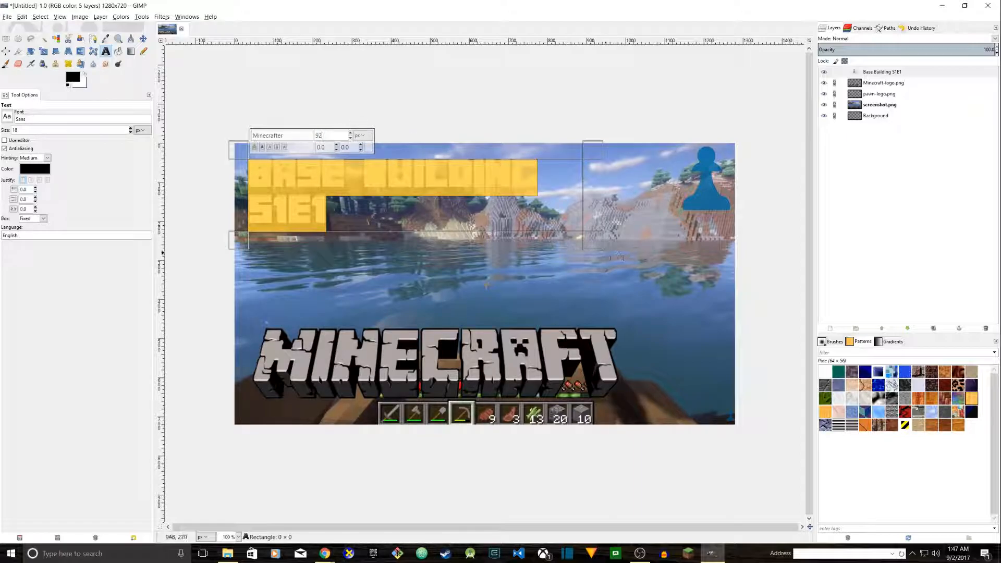
left_click_drag(588, 275, 590, 282)
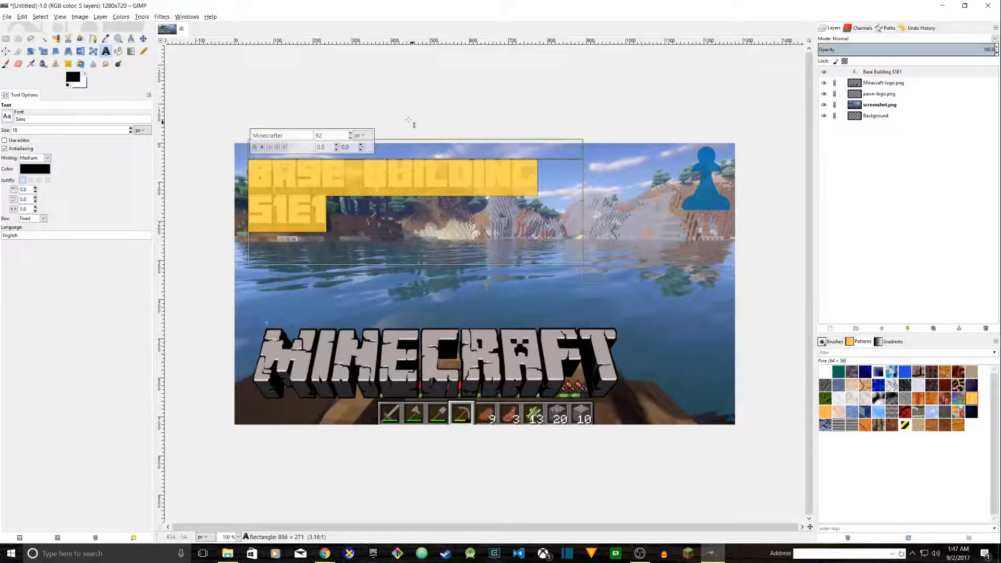
Set the title text size to 100 px and enlarge its text box to about 917 x 316 px.
double_click(331, 136)
key("BackSpace")
type("100")
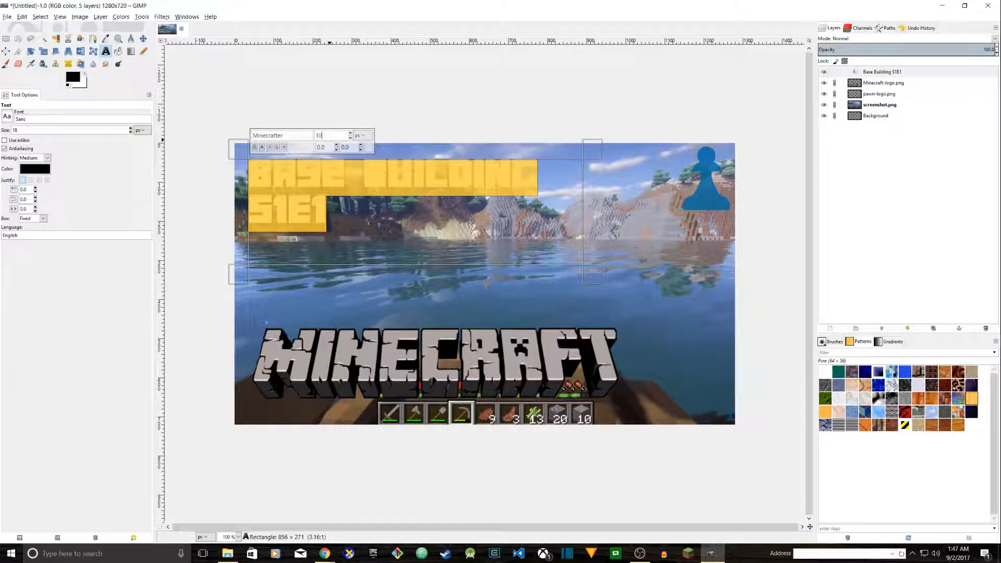
key("Return")
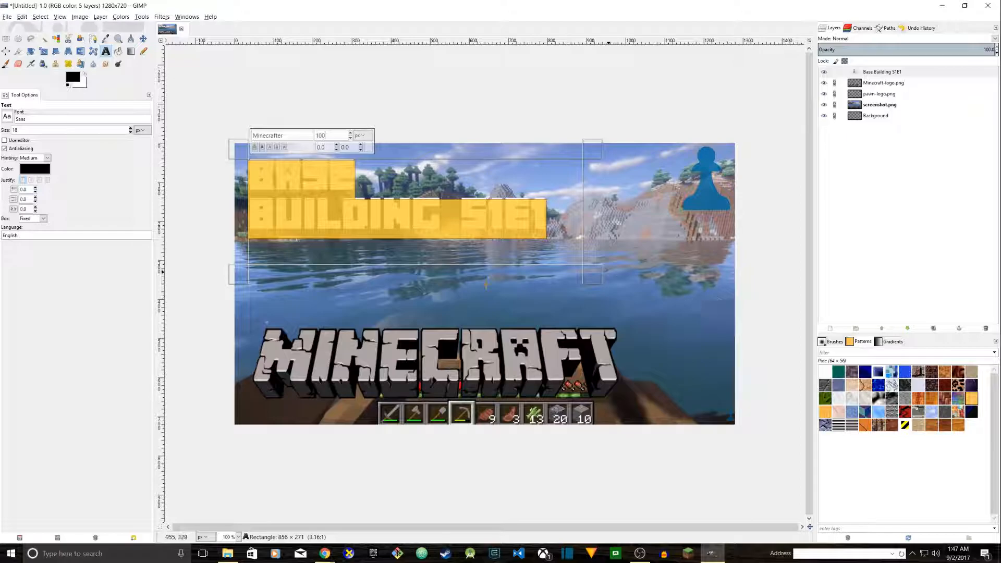
left_click_drag(602, 280, 628, 301)
left_click(565, 246)
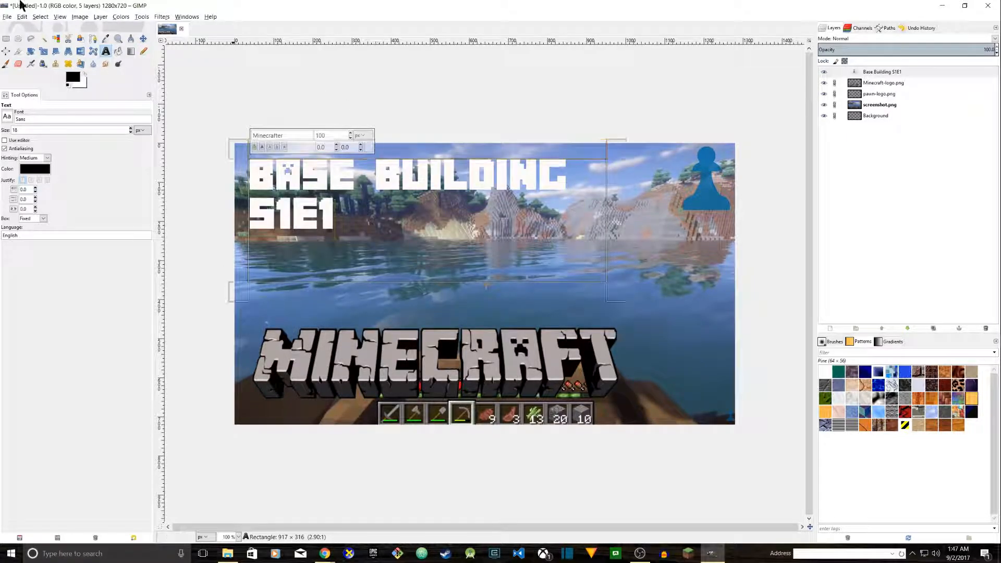
Link the Base Building S1E1 text layer with the other layers and select the Background layer.
left_click(144, 39)
left_click_drag(335, 180, 337, 182)
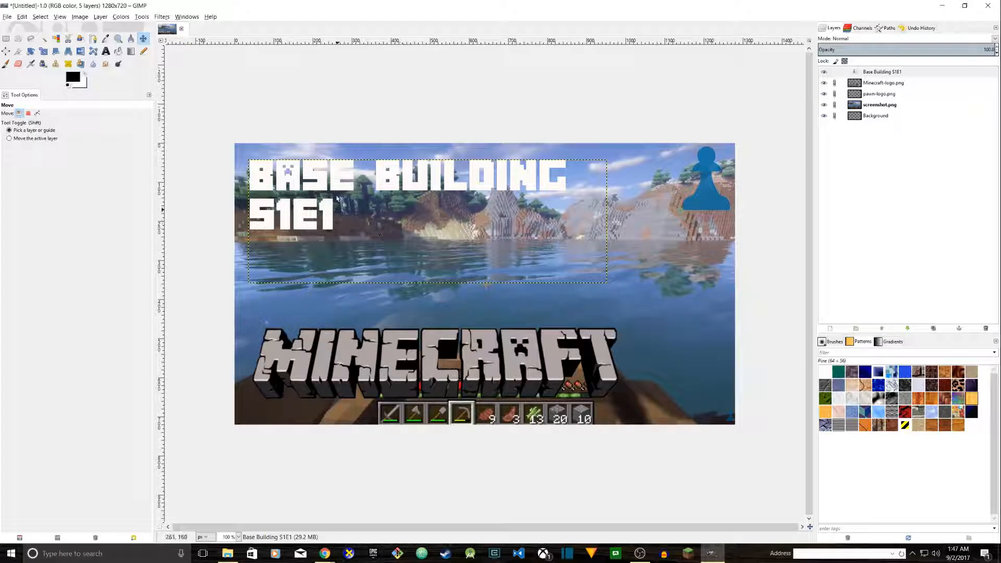
left_click(876, 73)
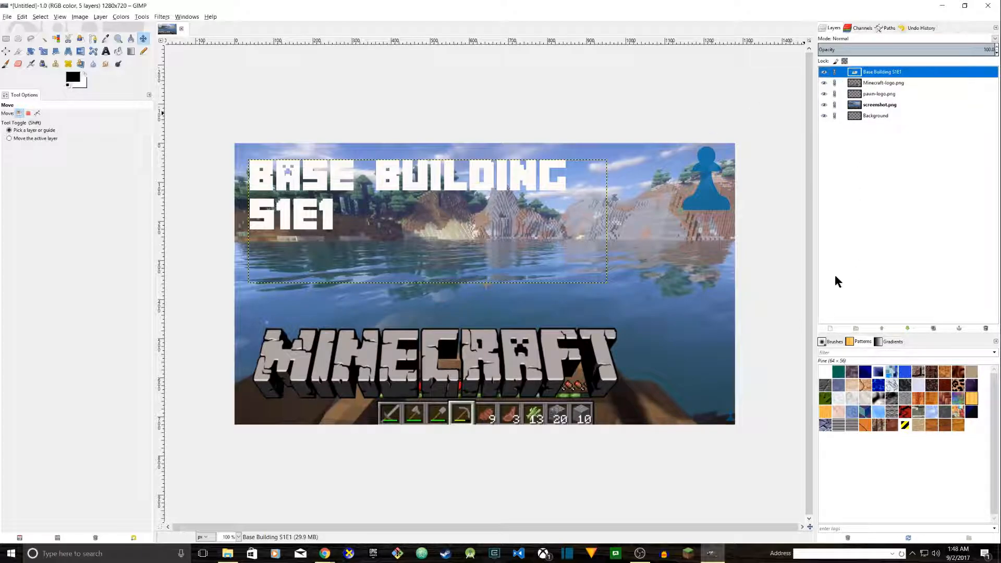
left_click(876, 117)
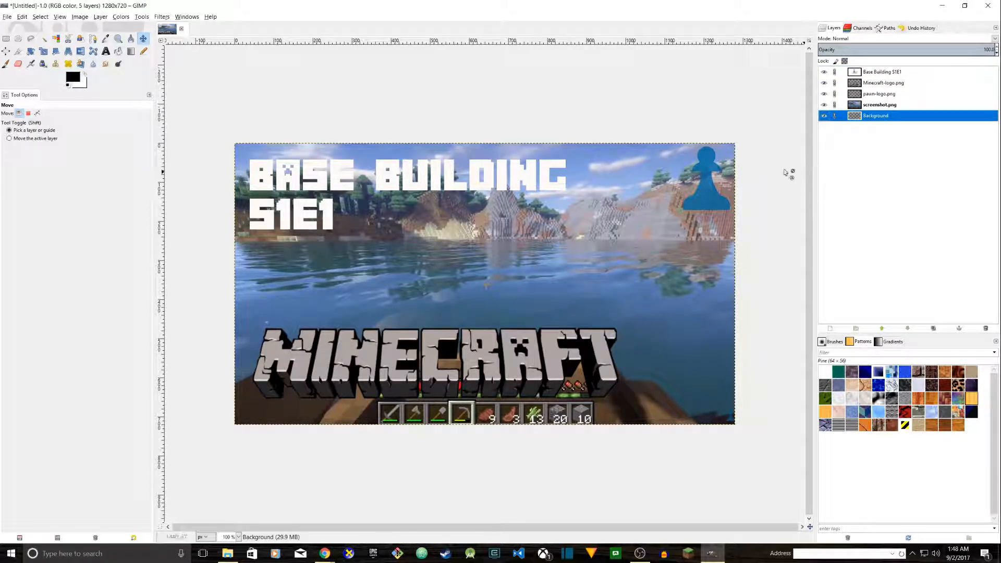
Save the image project as minecraft-s1e1.xcf in the Tutorials folder.
left_click(7, 16)
left_click(32, 97)
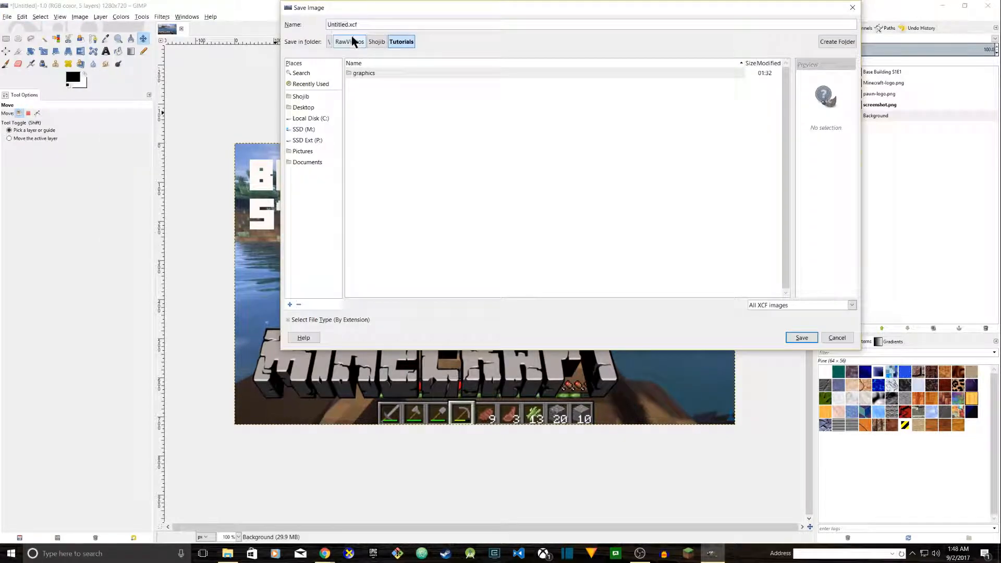
double_click(339, 25)
type("minecraft-s1e")
key("Return")
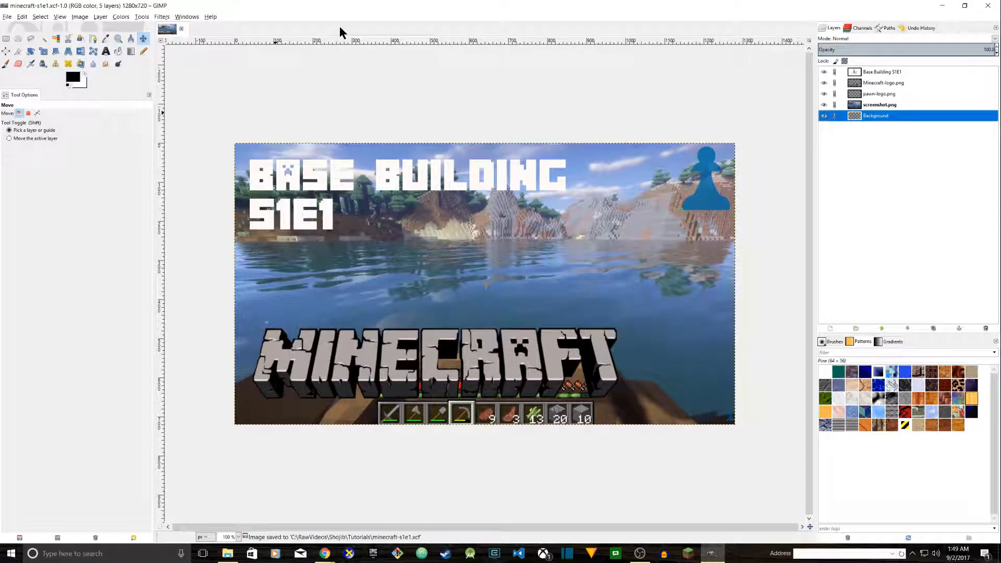
Export the image as minecraft-s1e1.png to the Tutorials folder, with the file type filter on PNG image and the preset PNG options.
left_click(6, 18)
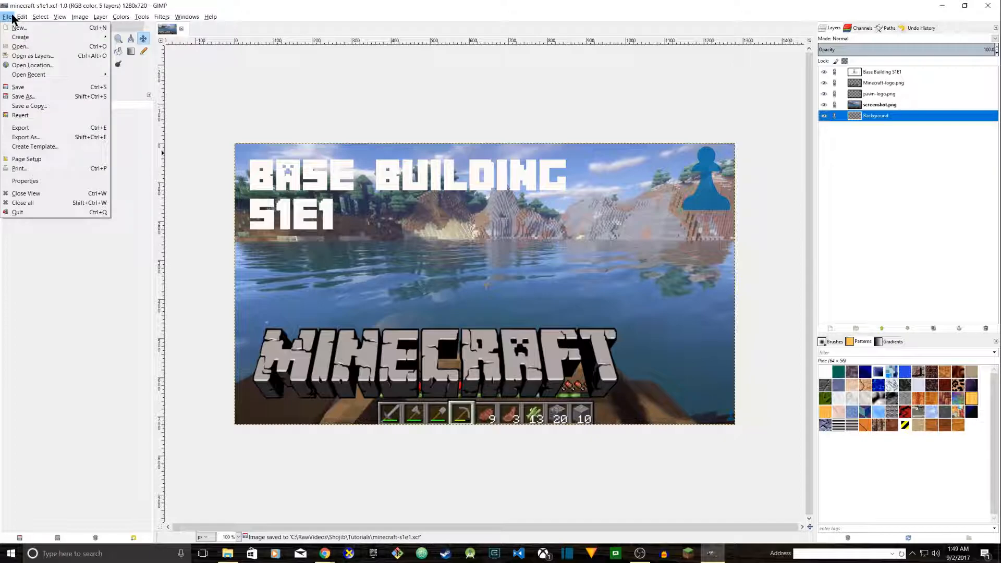
left_click(26, 137)
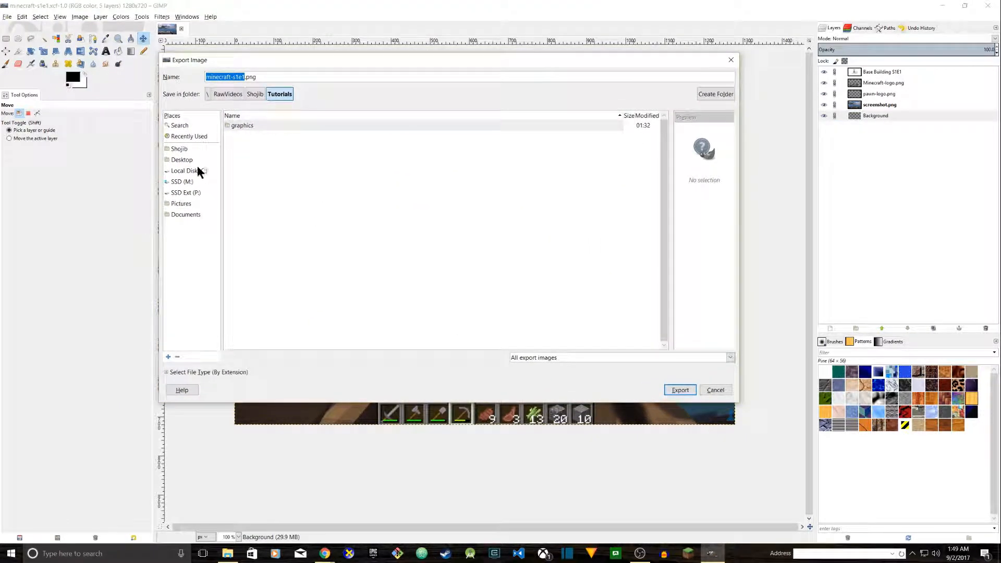
left_click(283, 178)
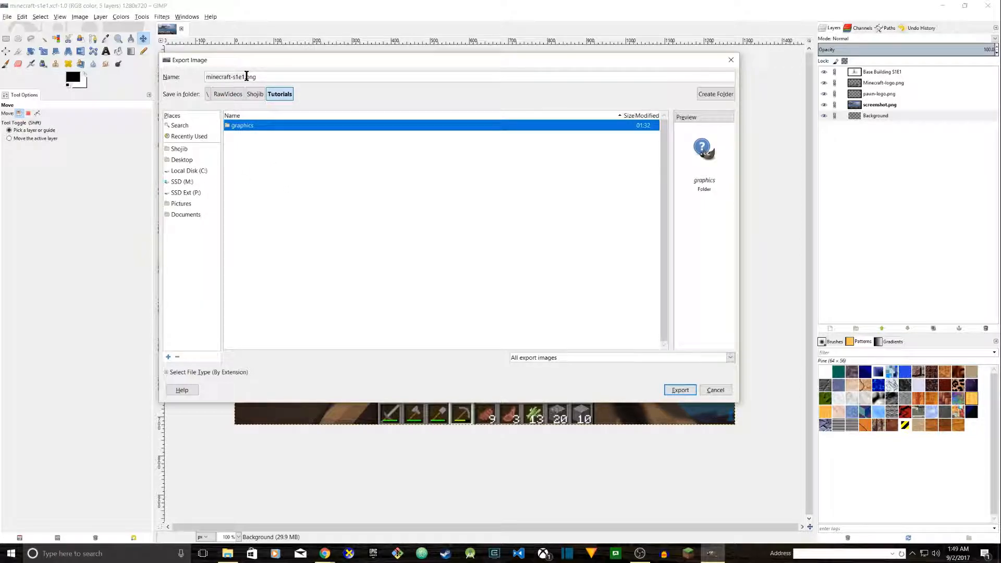
left_click(247, 76)
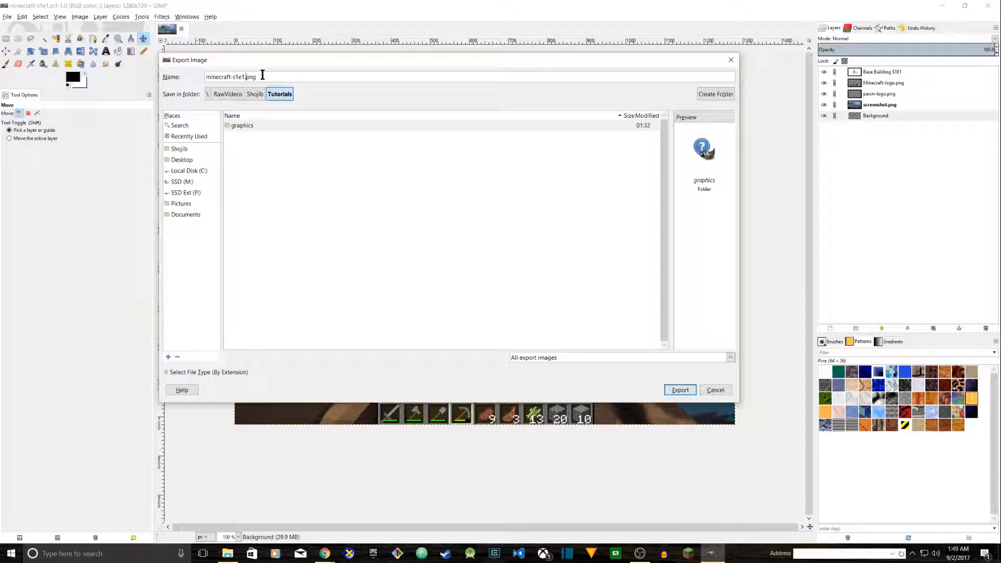
left_click(556, 357)
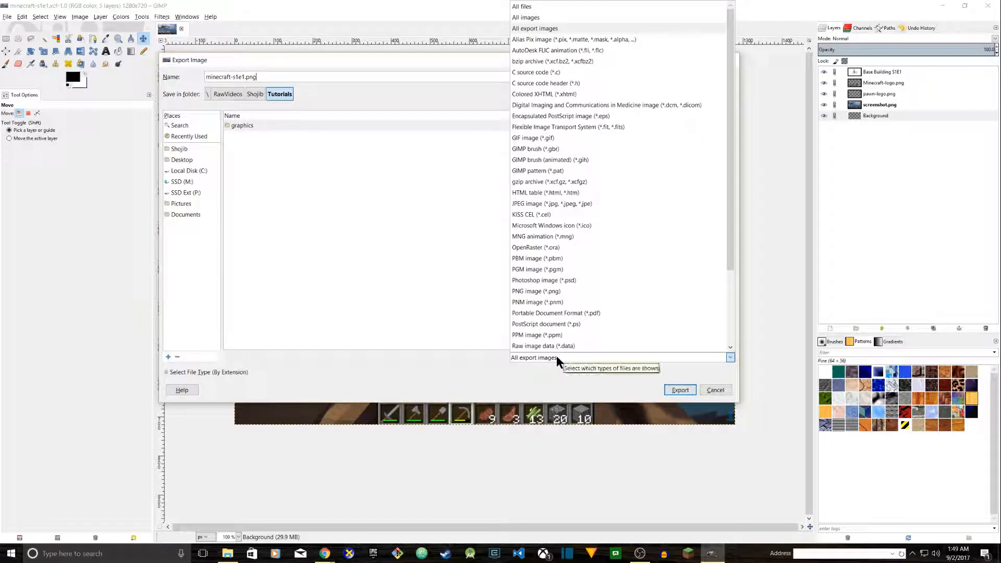
left_click(573, 290)
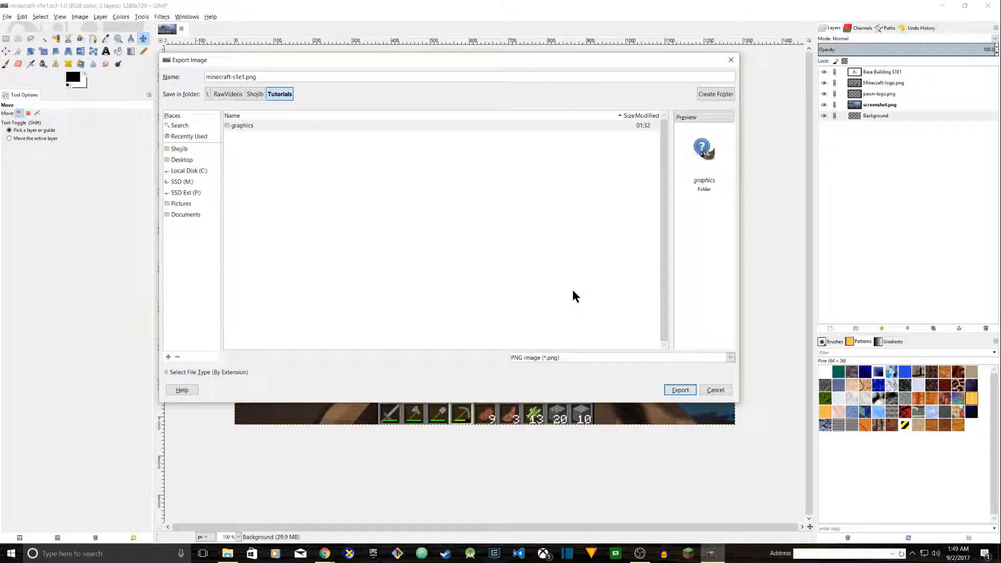
left_click(680, 390)
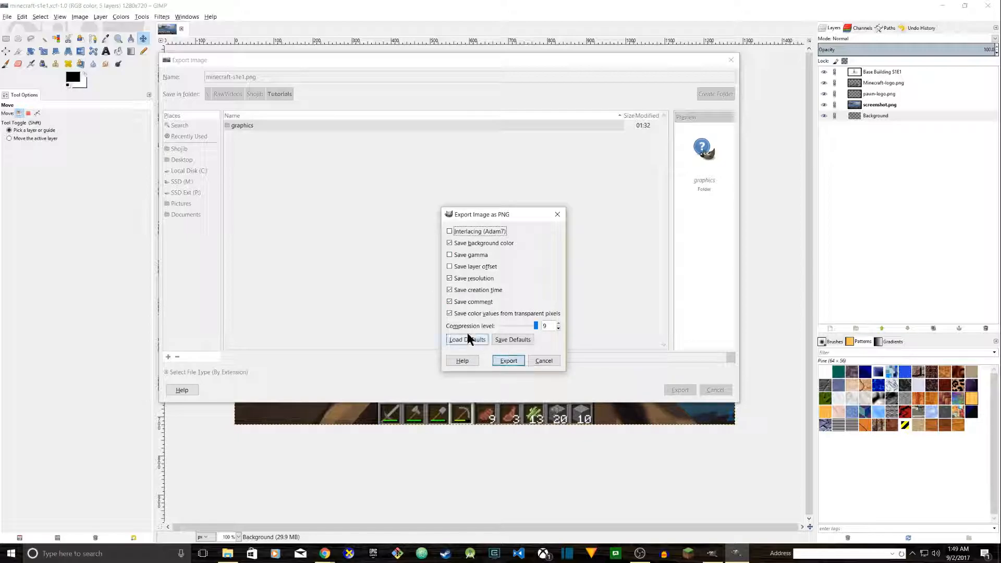
left_click(515, 361)
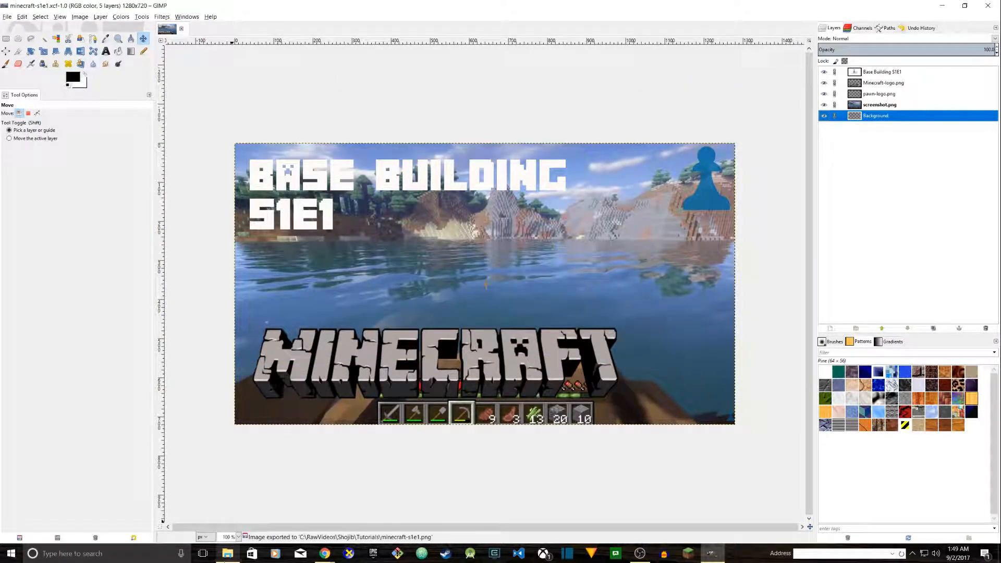
Switch to File Explorer and move the exported minecraft-s1e1 PNG from the Tutorials folder into the graphics folder.
left_click(227, 553)
left_click(308, 264)
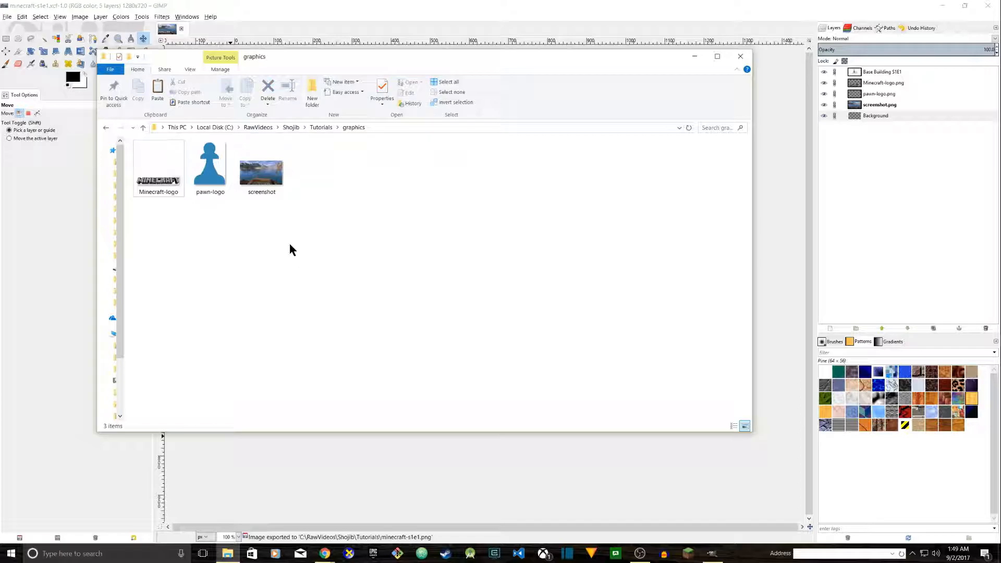
left_click(325, 128)
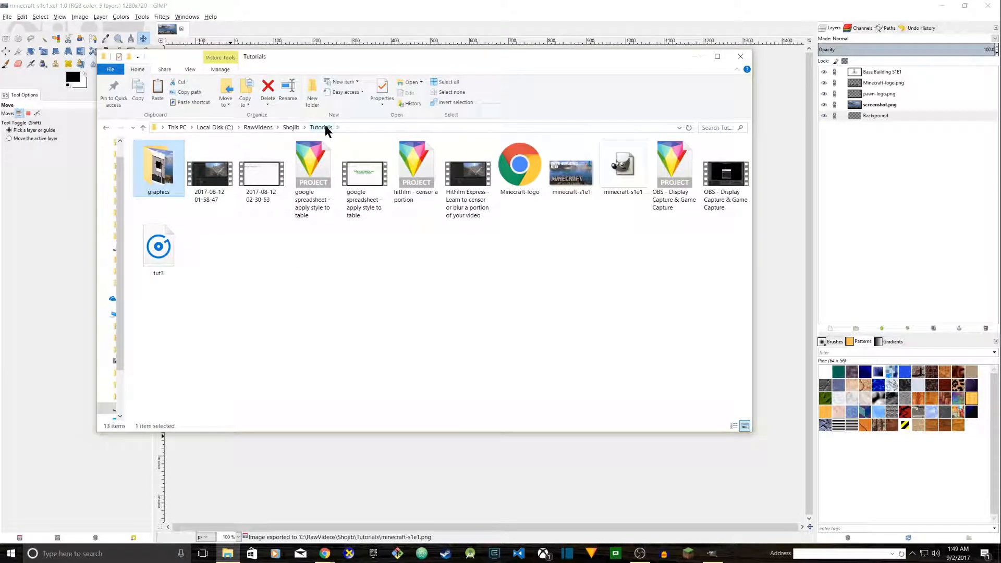
left_click_drag(572, 172, 158, 169)
Open minecraft-s1e1.png from the graphics folder to view it at full window size, and return to GIMP.
double_click(159, 170)
double_click(202, 180)
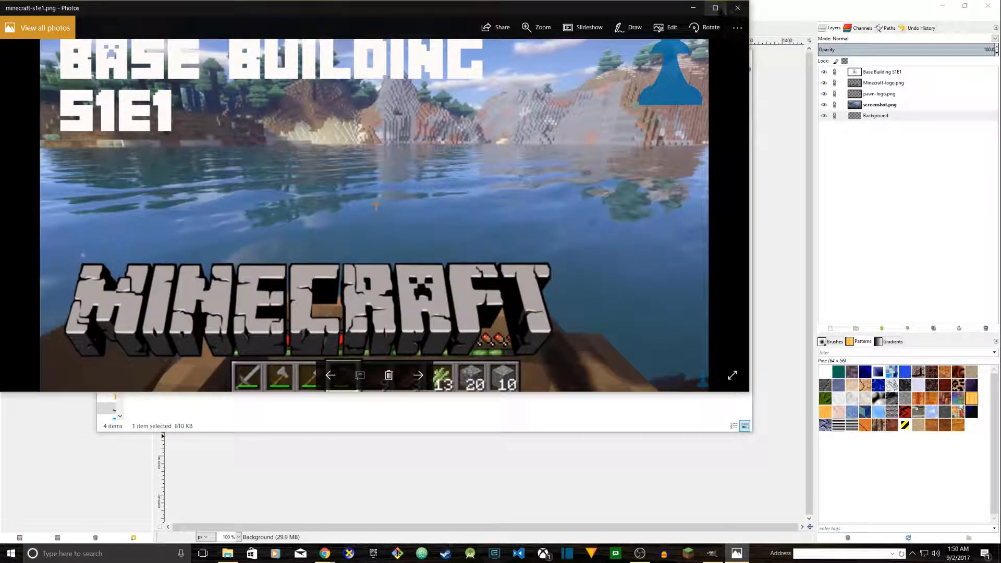
left_click(714, 9)
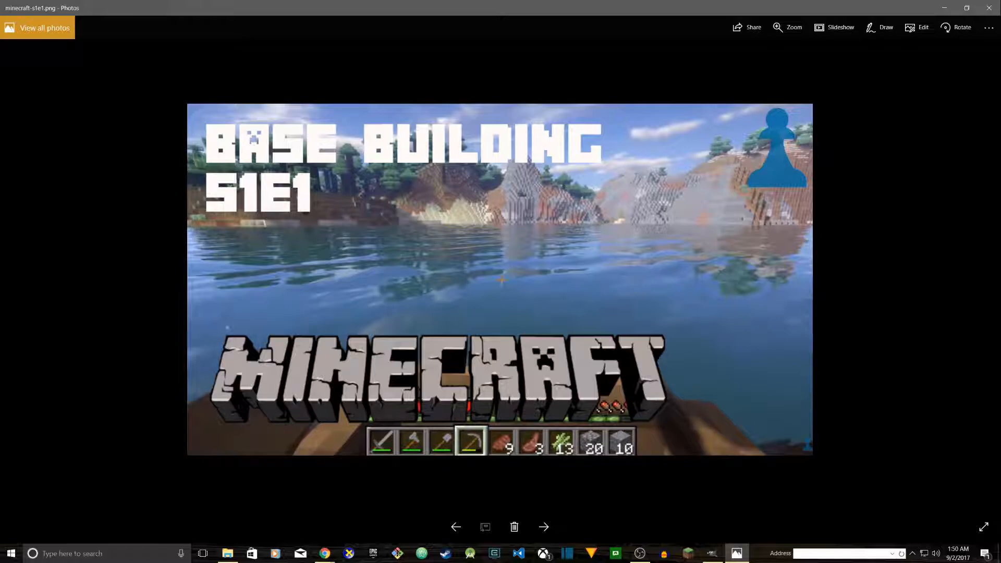
left_click(945, 8)
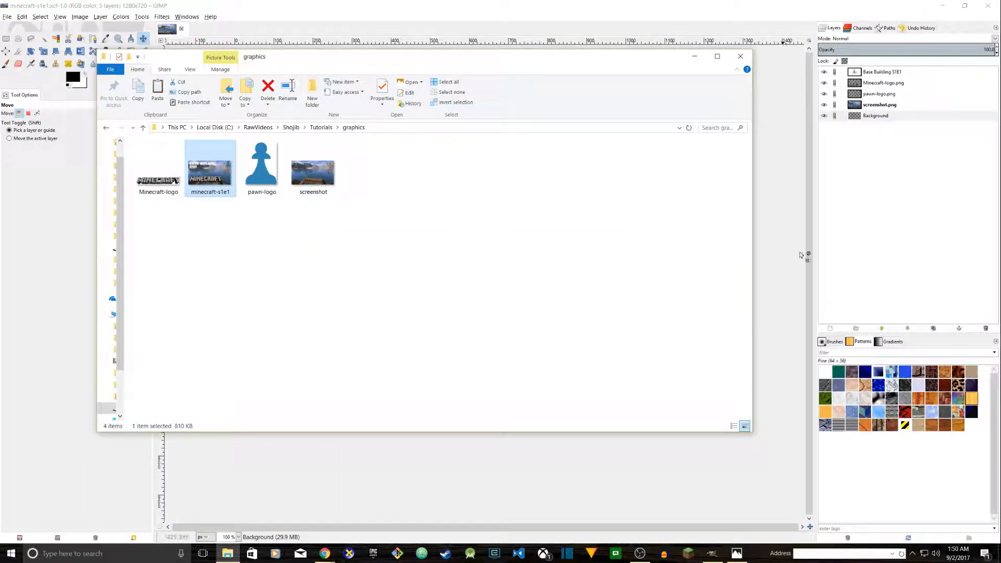
left_click(786, 247)
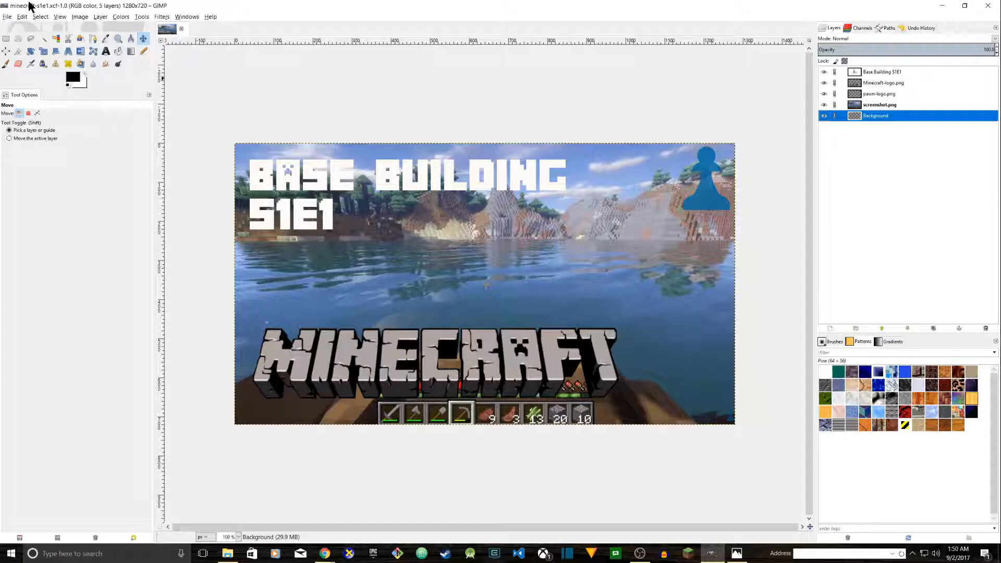
Save a copy of the project under the name TEMPLATE.xcf in the graphics folder.
left_click(10, 17)
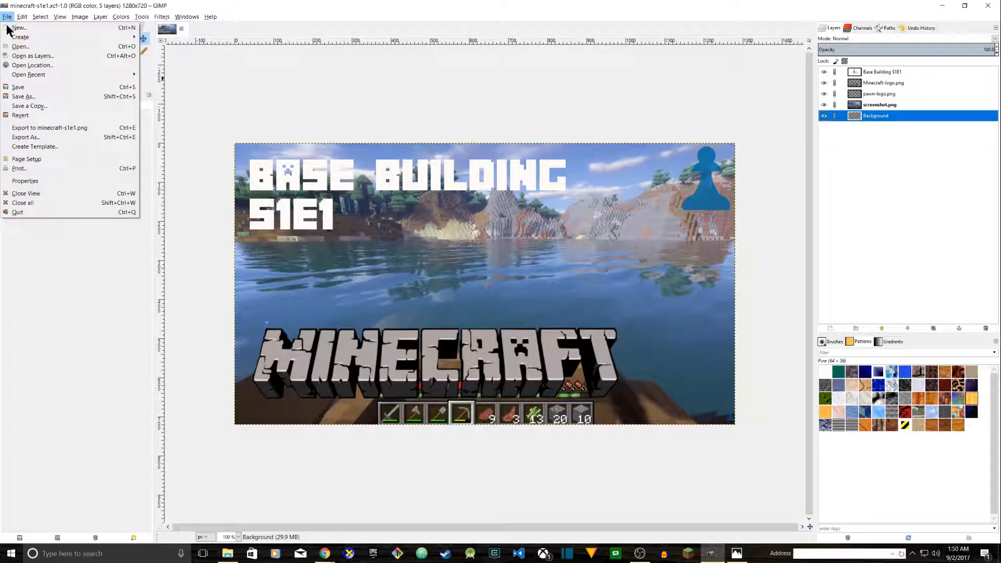
left_click(22, 99)
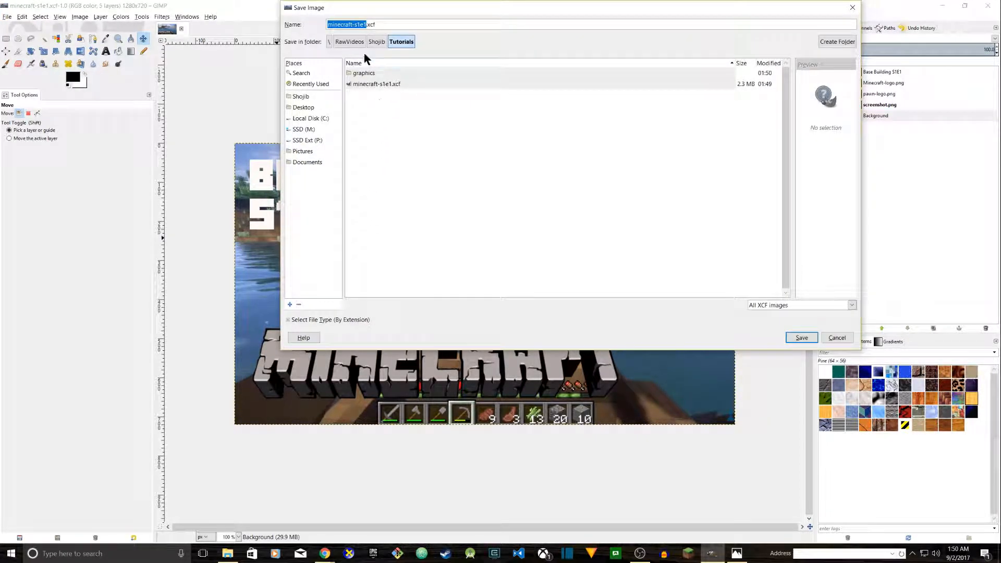
key("BackSpace")
key("BackSpace")
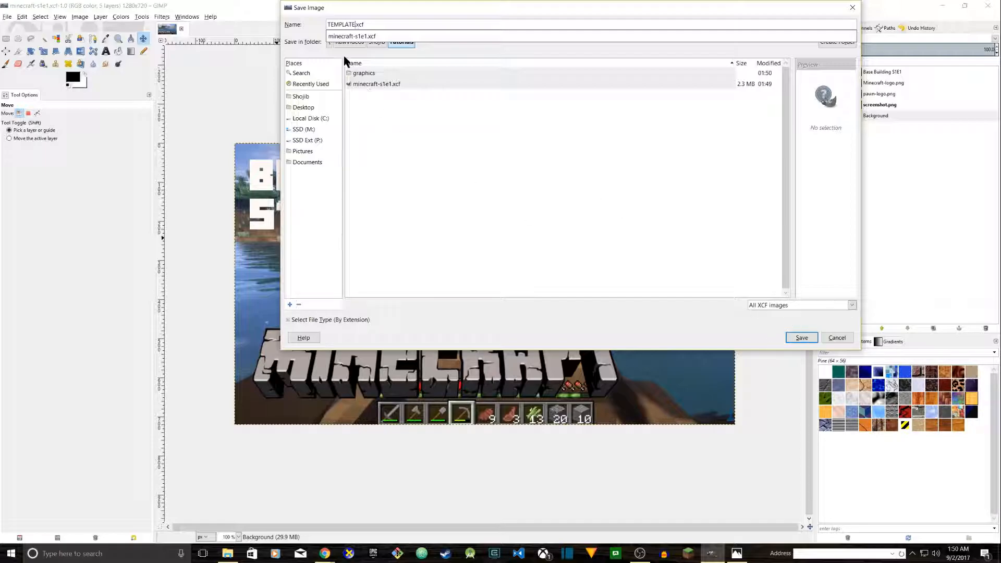
left_click(362, 73)
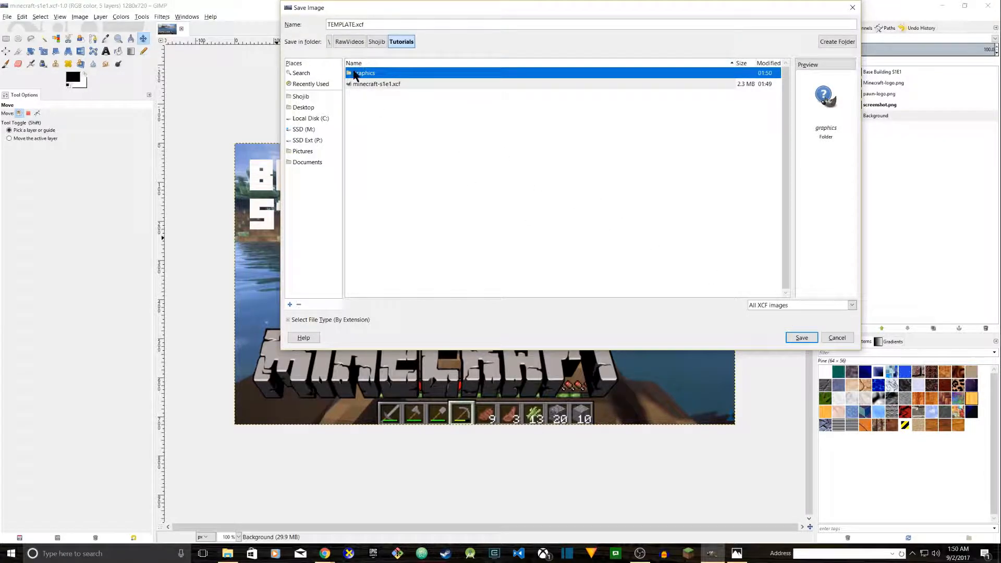
double_click(355, 73)
left_click(790, 336)
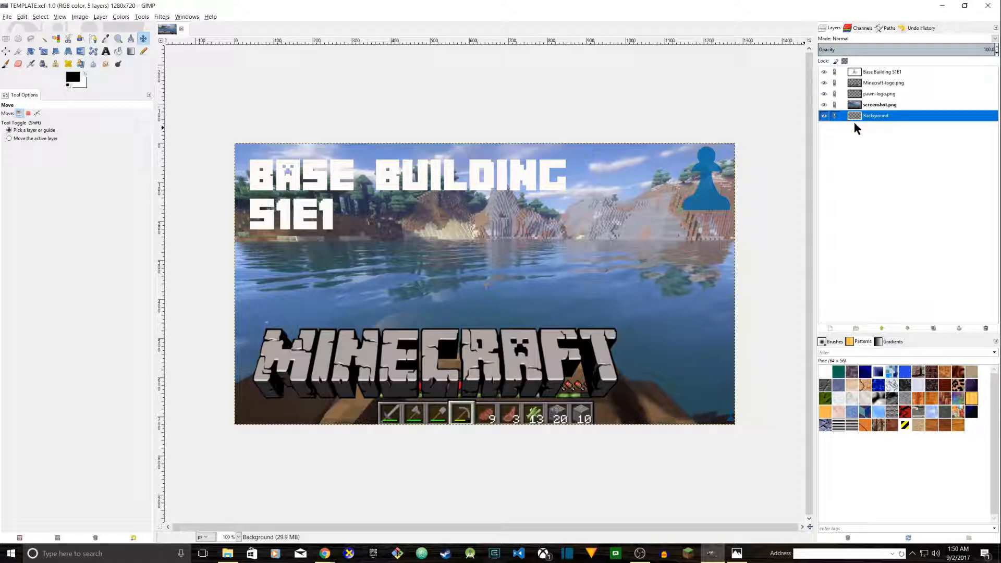
Hide the screenshot, pawn logo, Minecraft logo and title layers, and show only the pawn logo again above the background.
left_click(824, 105)
left_click(825, 94)
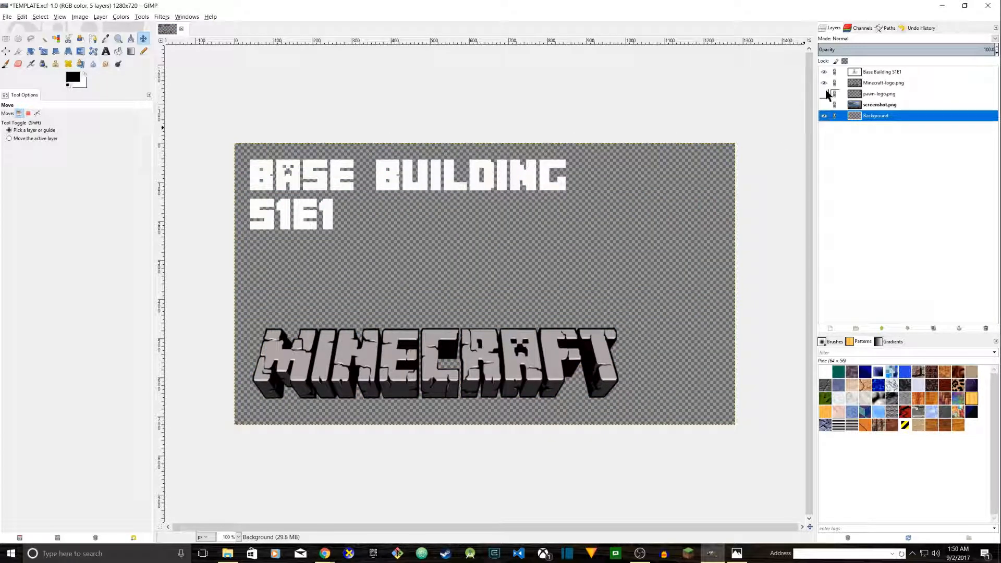
left_click(824, 83)
left_click(825, 72)
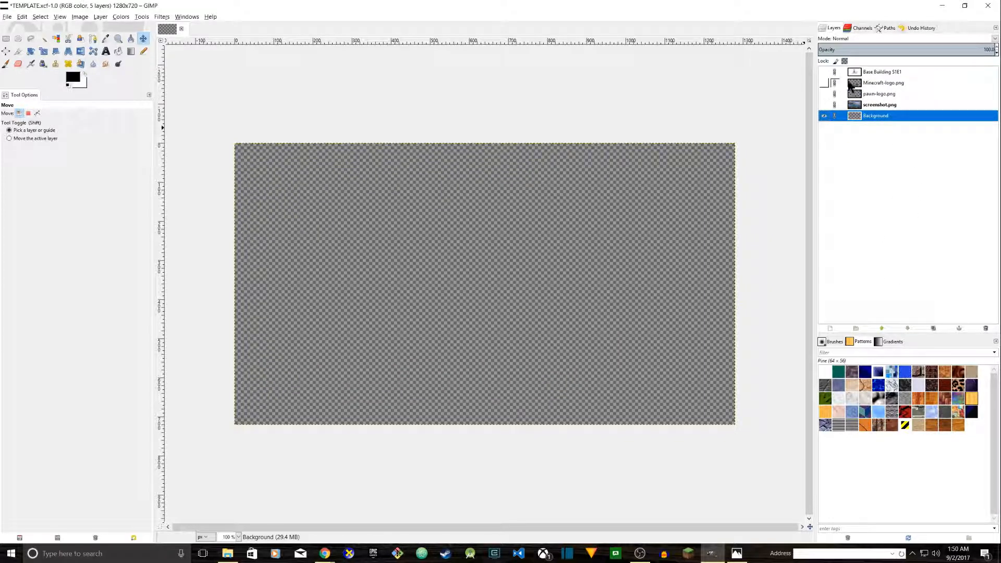
left_click(824, 93)
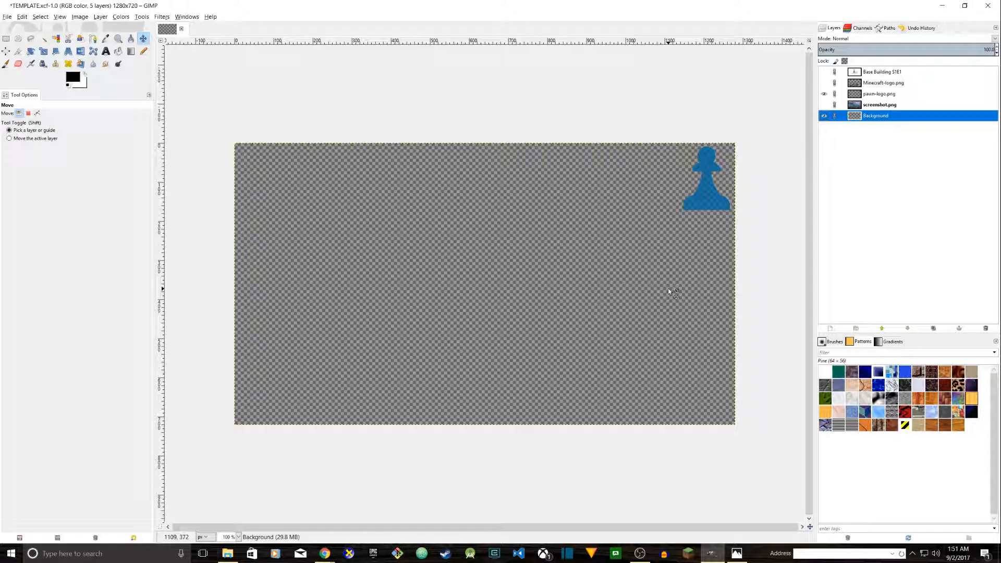
Rename the screenshot.png layer to minecraft-s1e1.
double_click(879, 104)
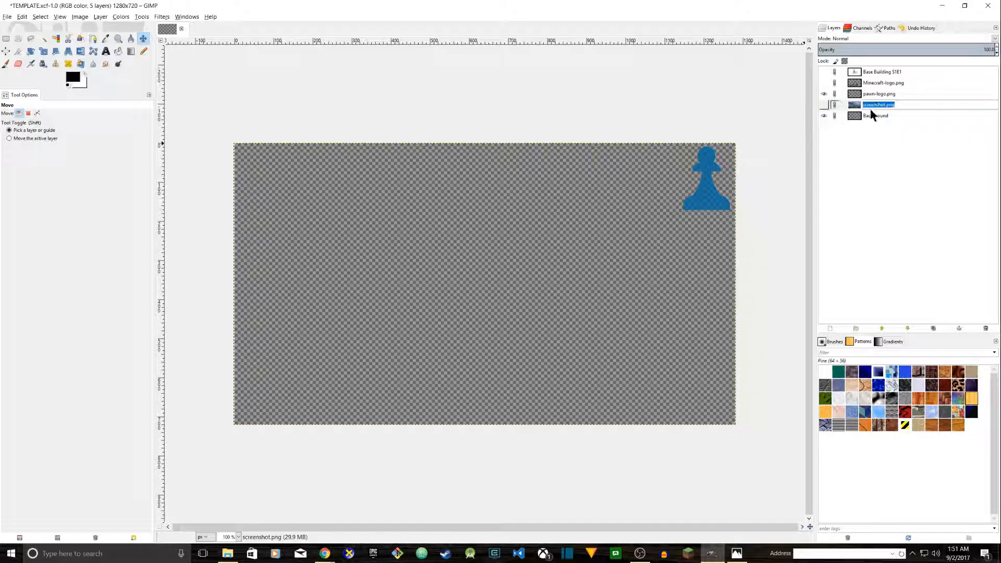
key("ctrl+a")
type("minecraft-s1e")
key("Return")
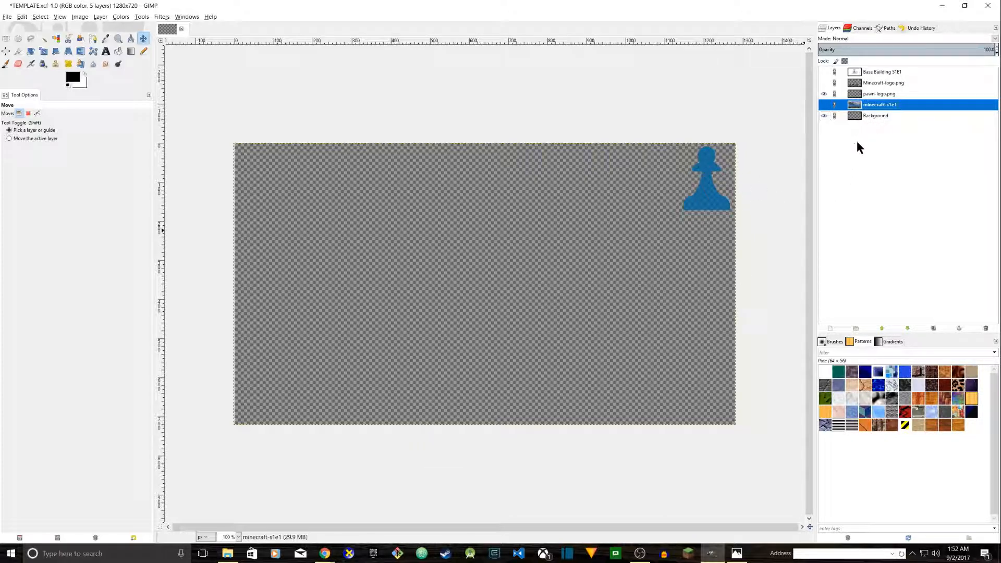
Make the Minecraft logo, minecraft-s1e1 screenshot and Base Building S1E1 title layers visible again.
left_click(227, 553)
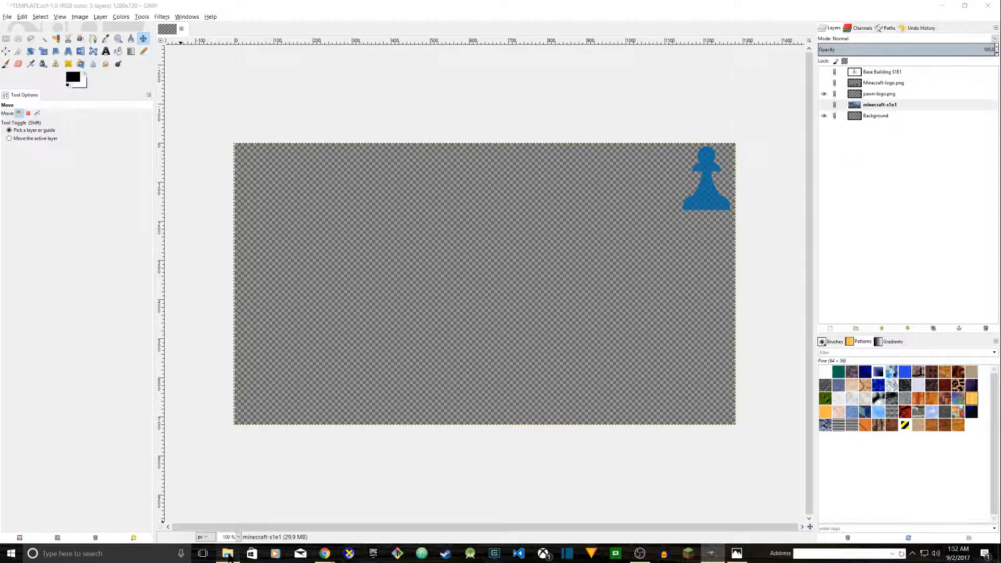
left_click(842, 164)
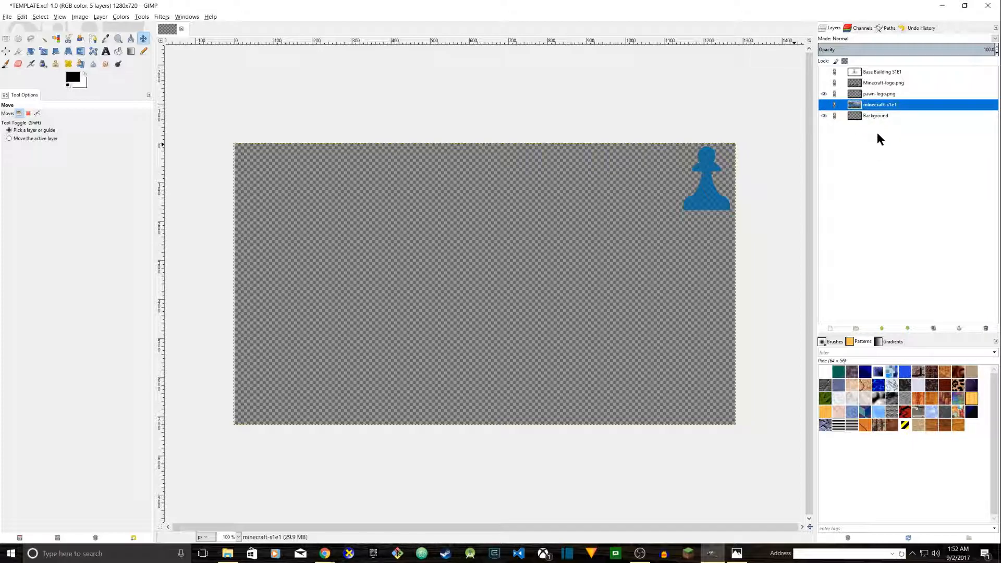
left_click(824, 93)
left_click(824, 83)
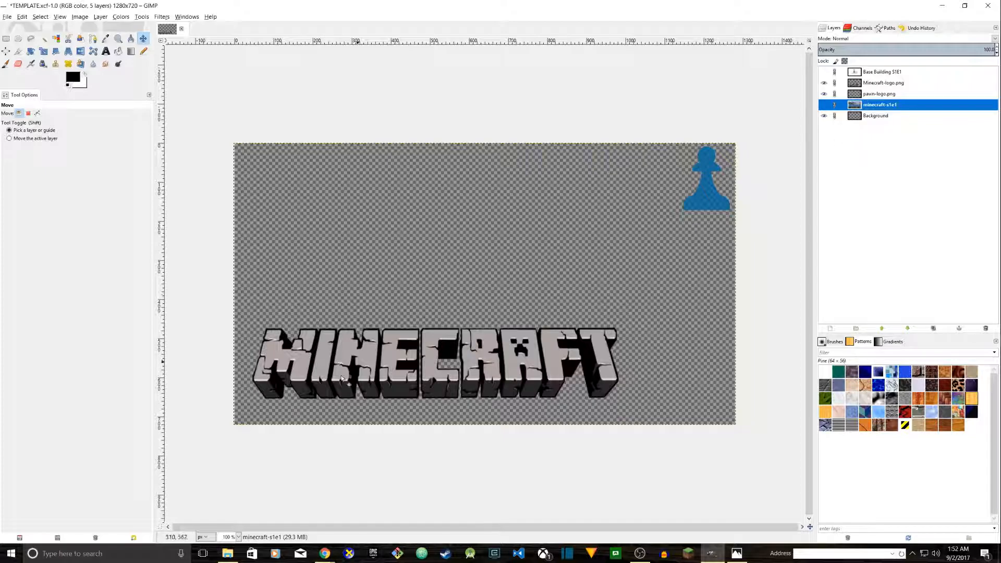
mouse_move(228, 553)
left_click(824, 105)
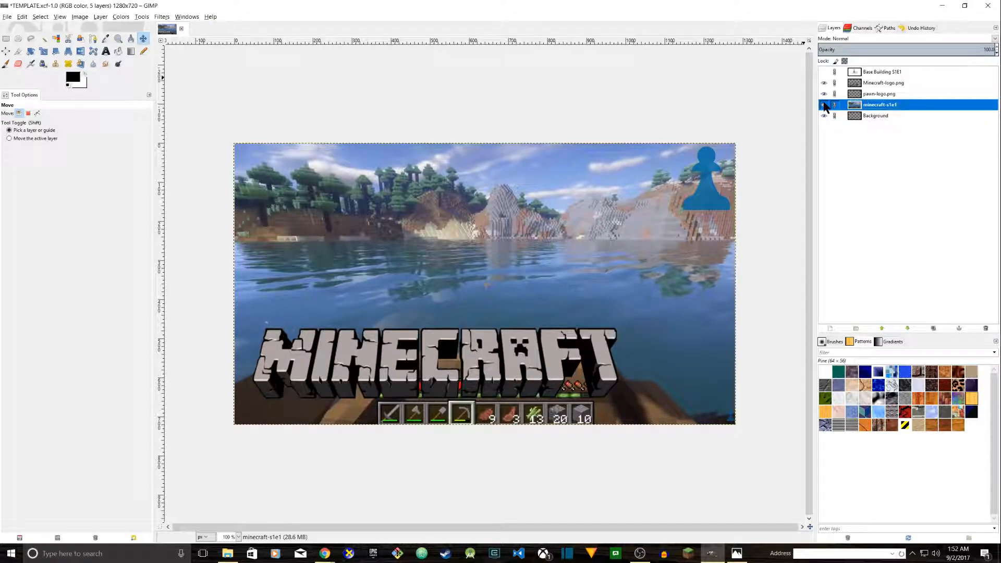
left_click(824, 72)
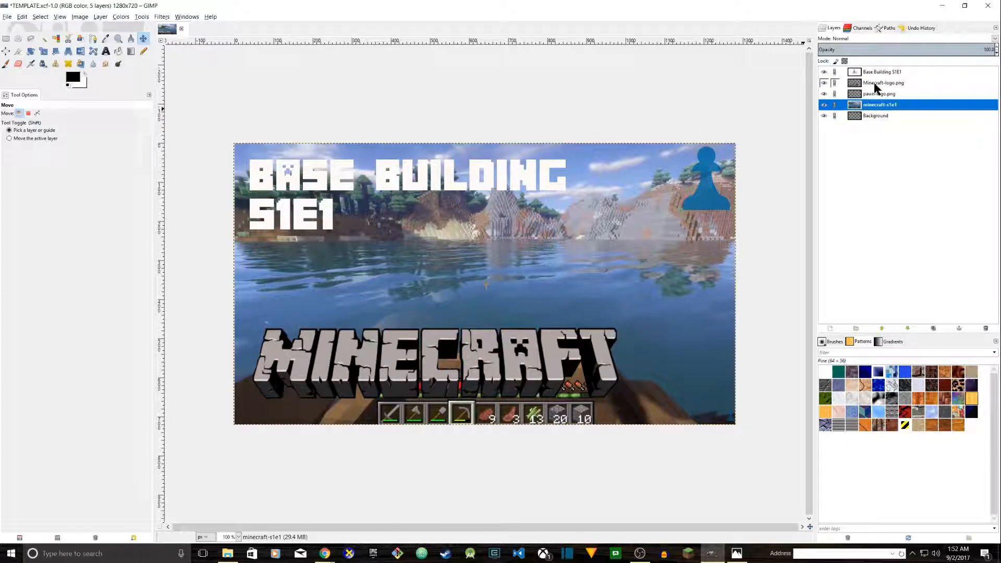
Hide the original Base Building S1E1 text layer, duplicate it and make the duplicate visible.
left_click(824, 72)
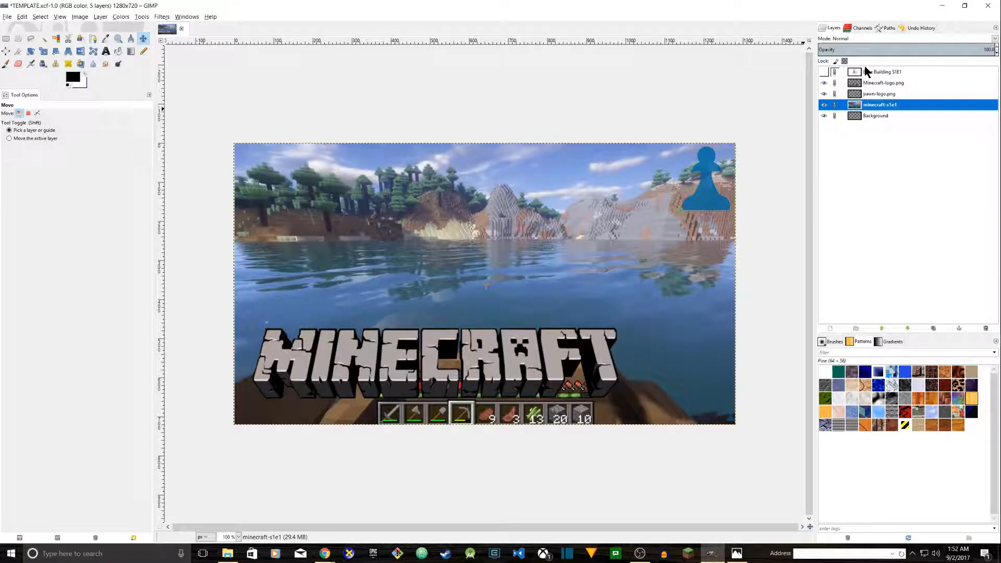
left_click(866, 72)
right_click(865, 72)
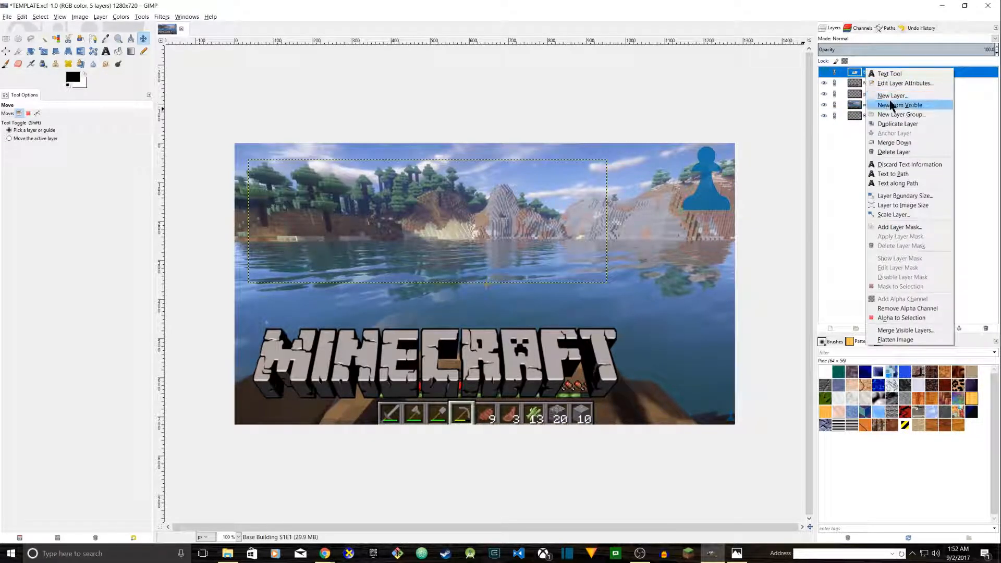
left_click(891, 126)
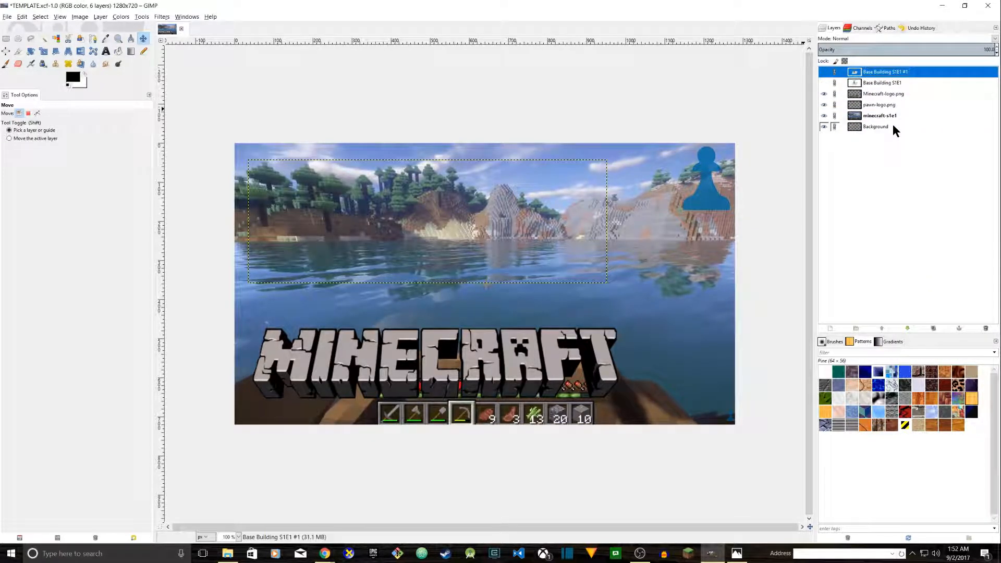
left_click(825, 72)
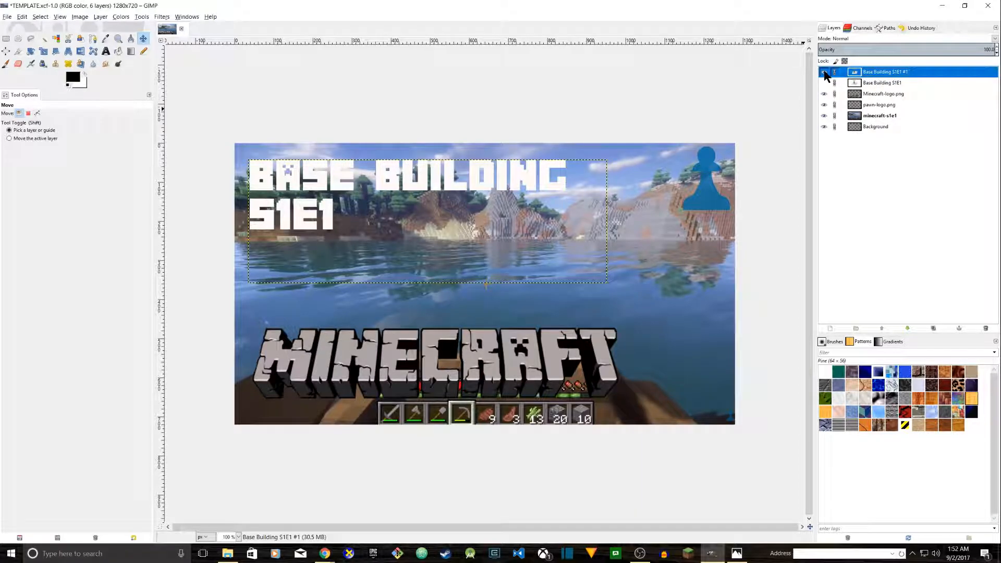
Rename the duplicated title layer to Base Building S1E2.
double_click(873, 72)
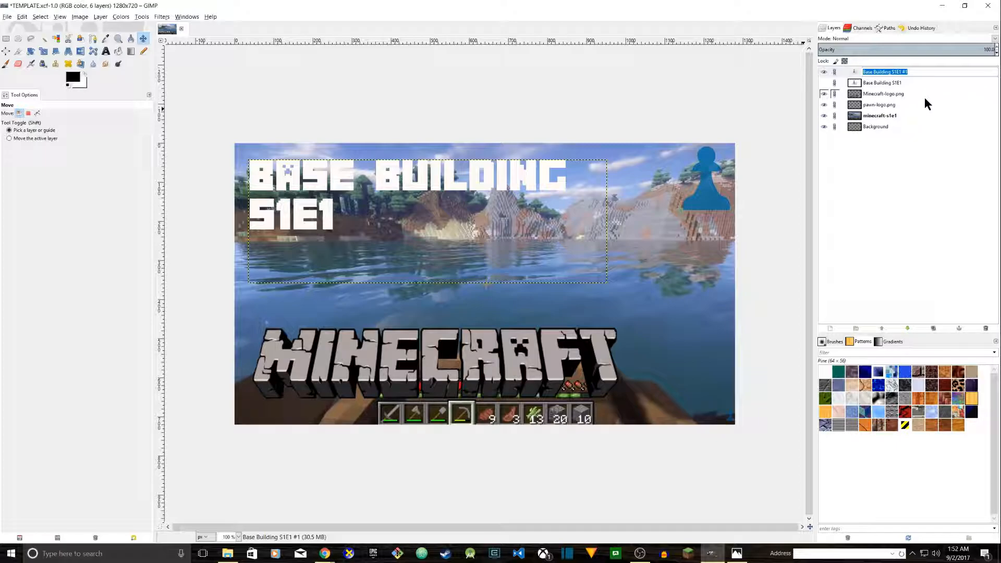
key("End")
key("BackSpace")
type("2")
key("Return")
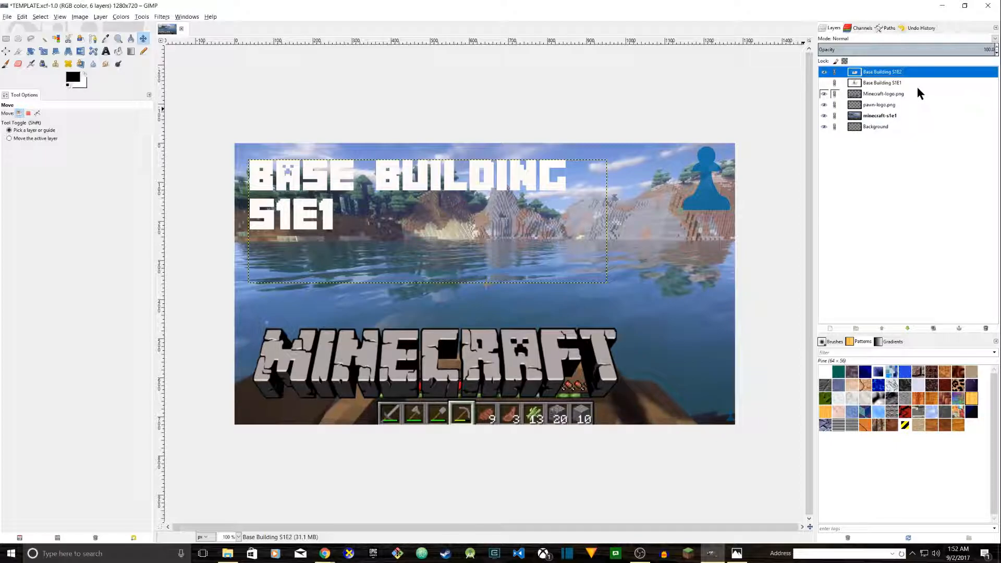
Change the episode code in the Base Building S1E2 layer's text to S1E2.
left_click(106, 51)
left_click(335, 224)
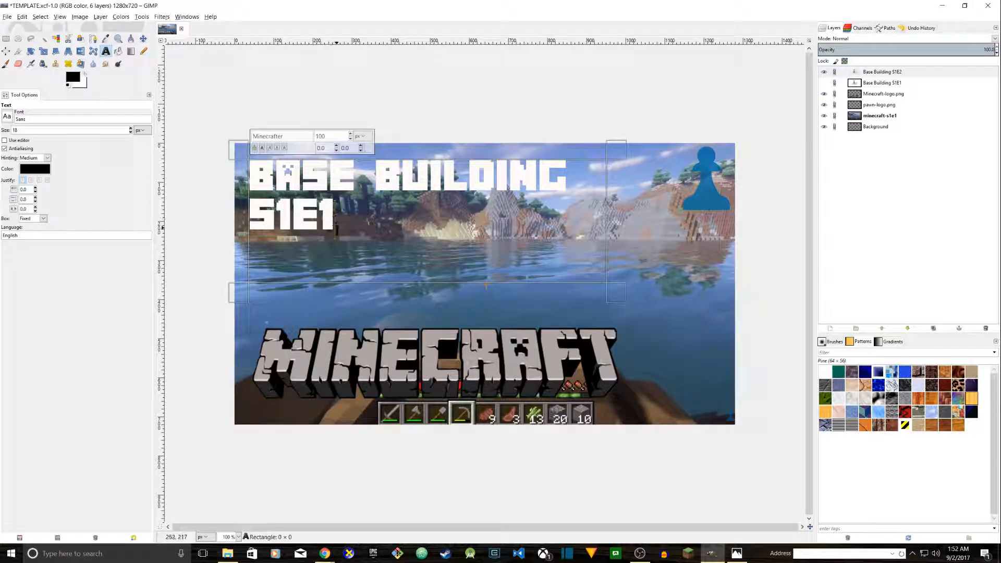
key("BackSpace")
type("2")
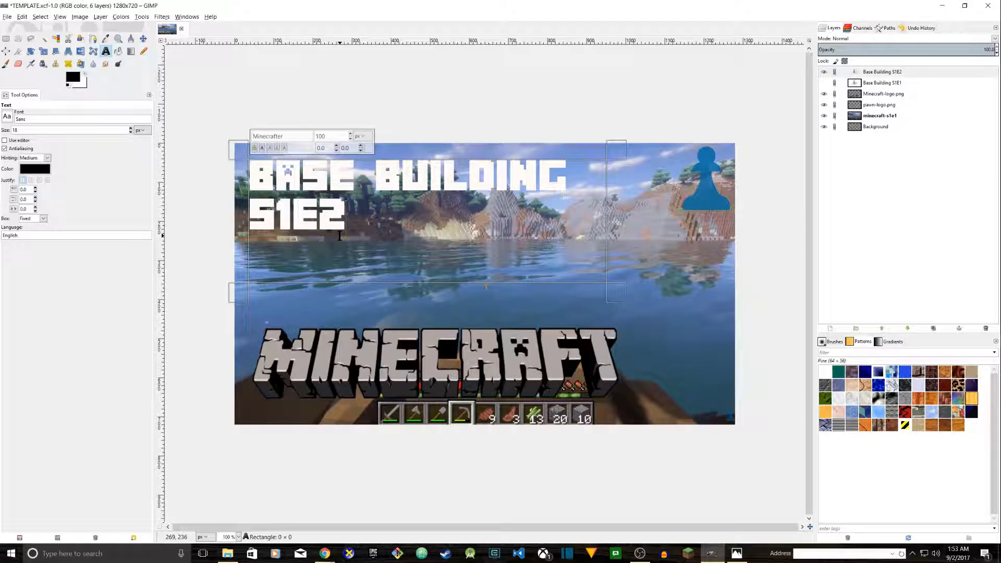
Replace BASE BUILDING with CAVE MINING in the title text, keeping S1E2 on the line below.
left_click_drag(562, 170, 250, 177)
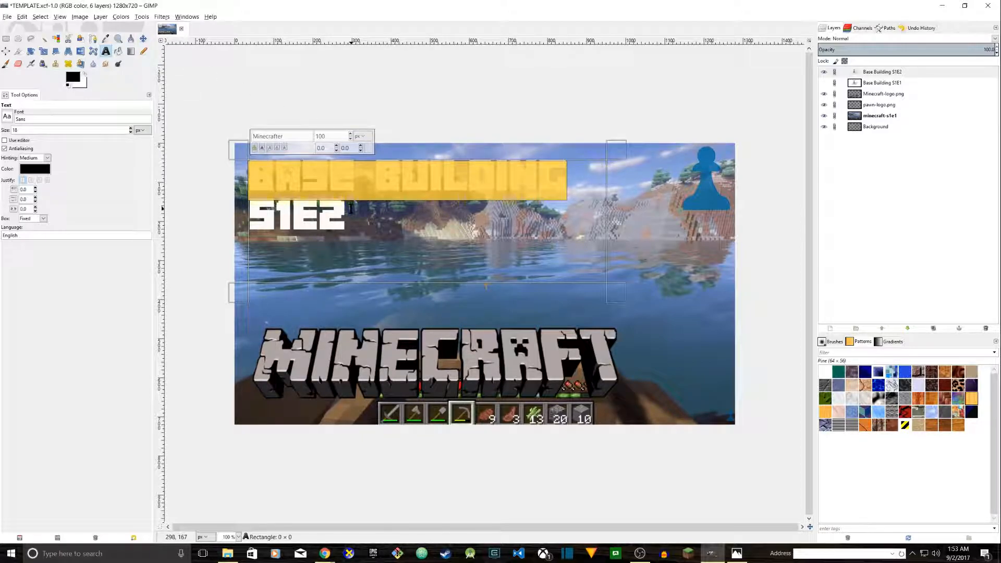
left_click(574, 203)
type("CAVE MINING")
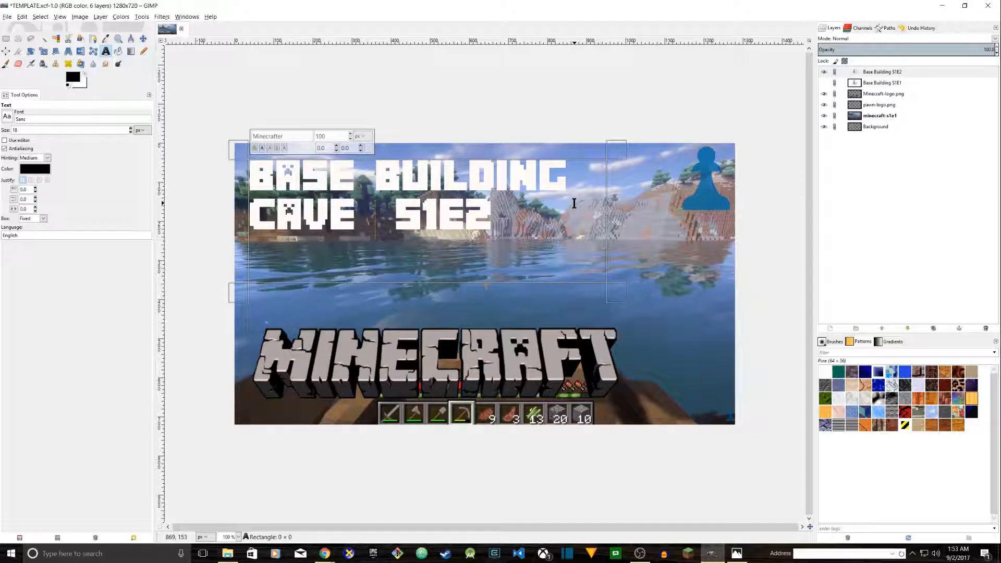
key("Up")
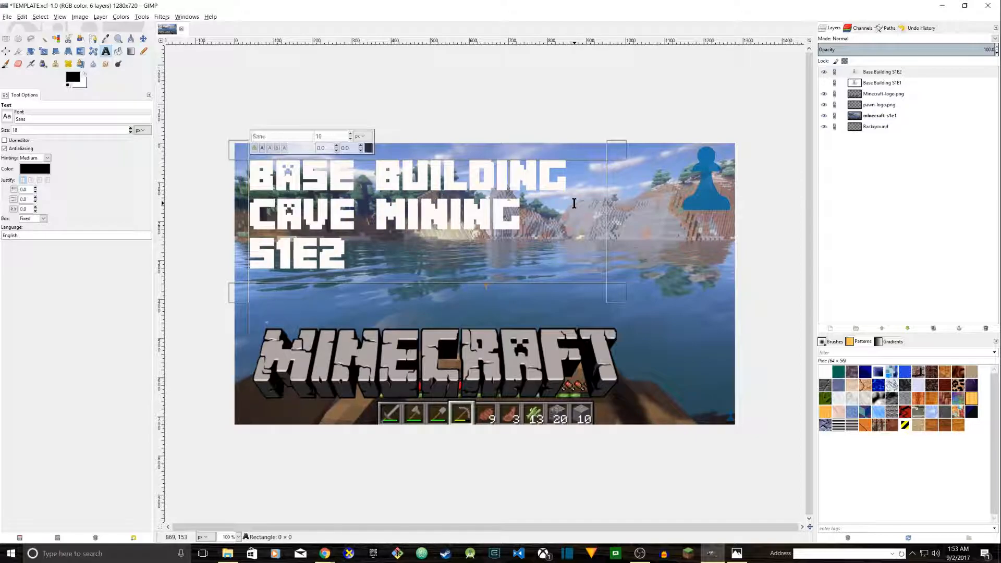
left_click_drag(566, 172, 248, 183)
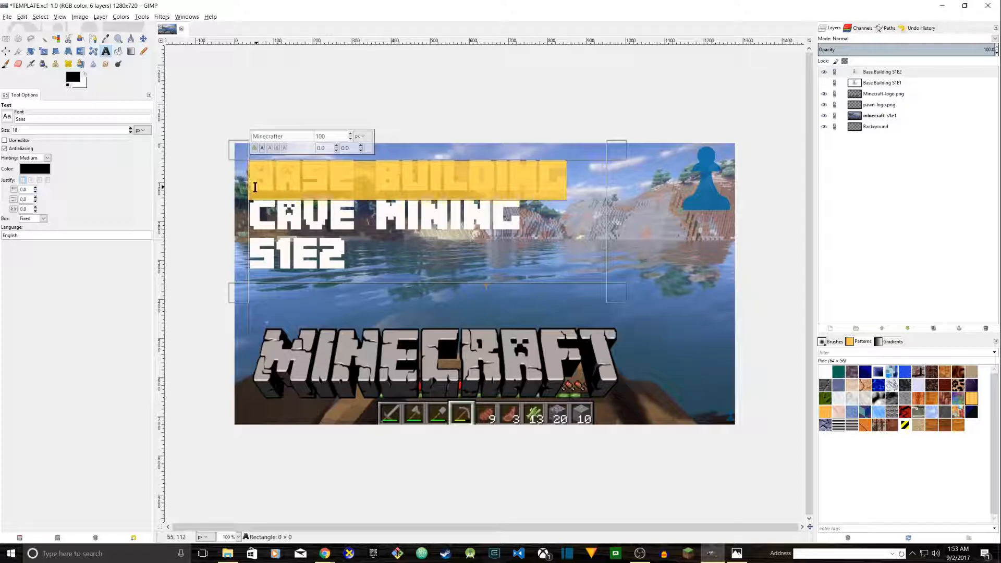
key("BackSpace")
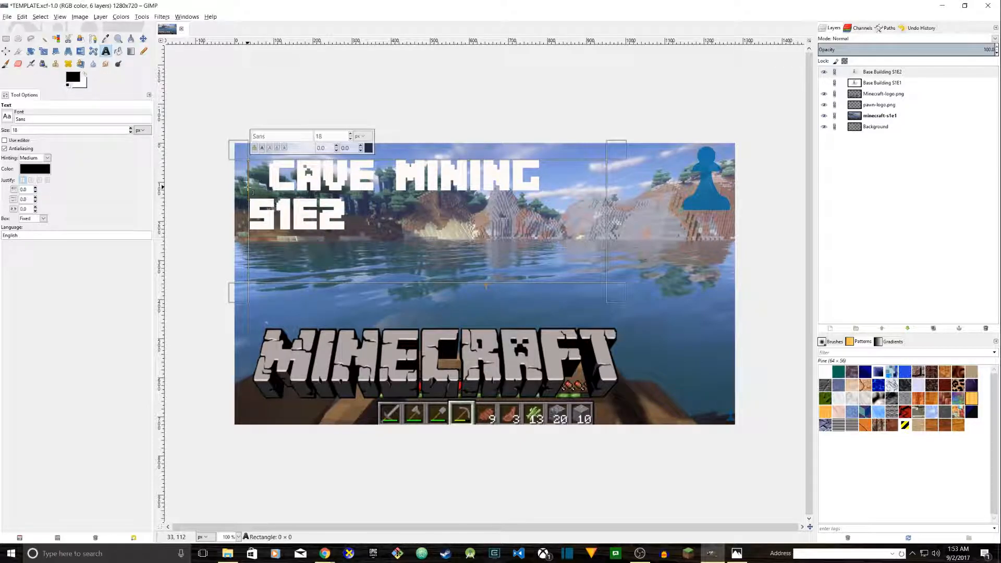
key("Delete")
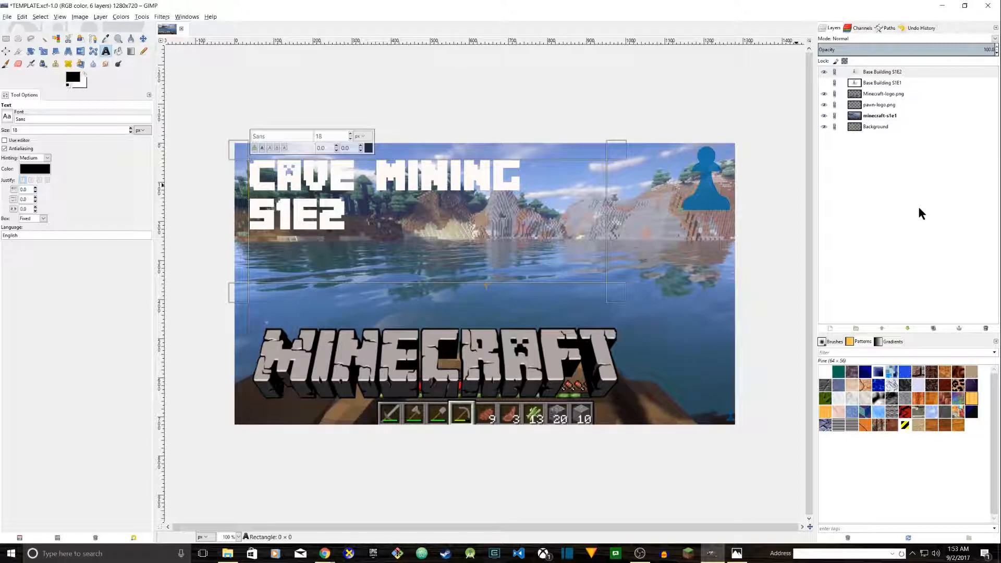
Hide the minecraft-s1e1 screenshot layer and the Minecraft logo layer.
left_click(886, 130)
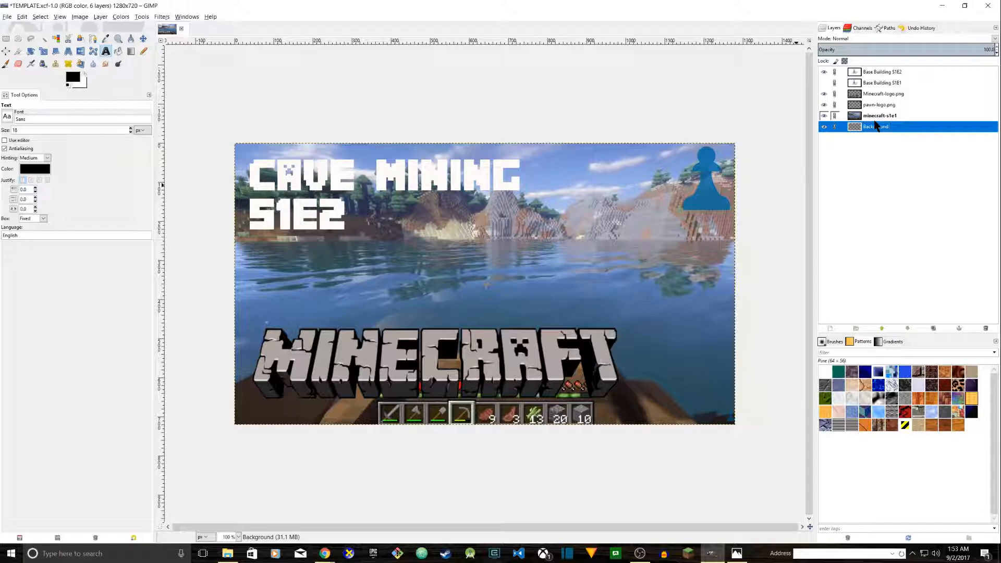
left_click(882, 118)
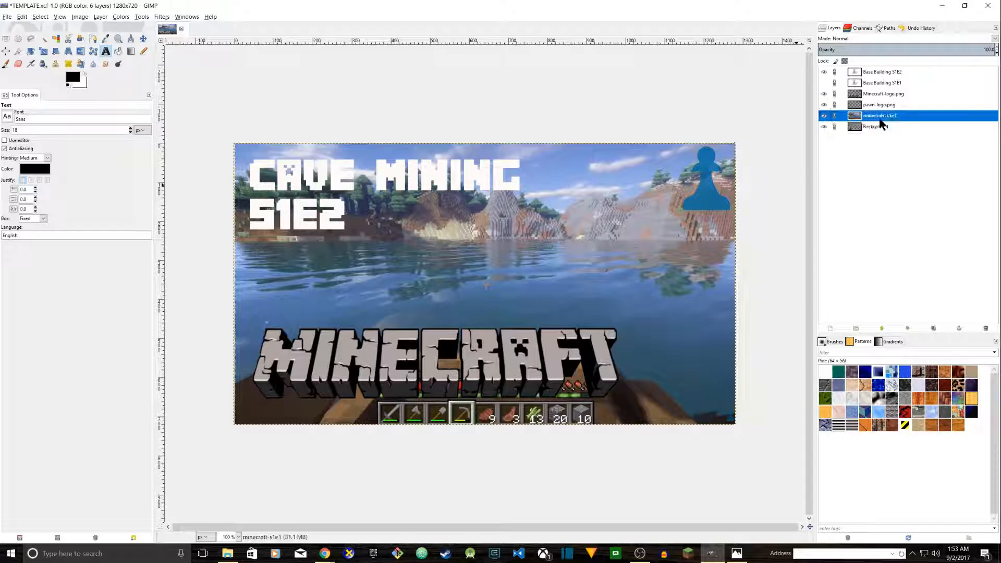
left_click(825, 116)
left_click(824, 116)
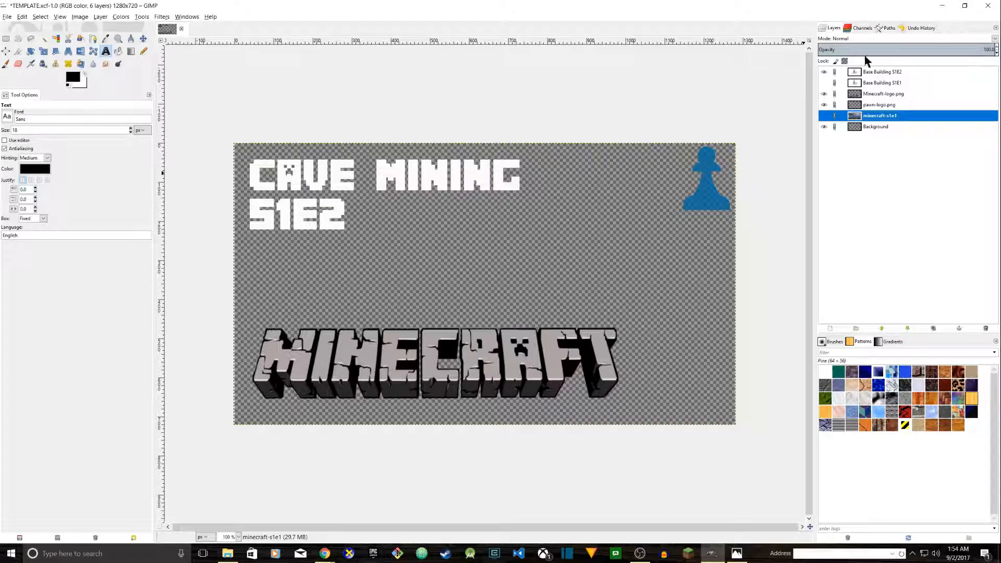
left_click(823, 95)
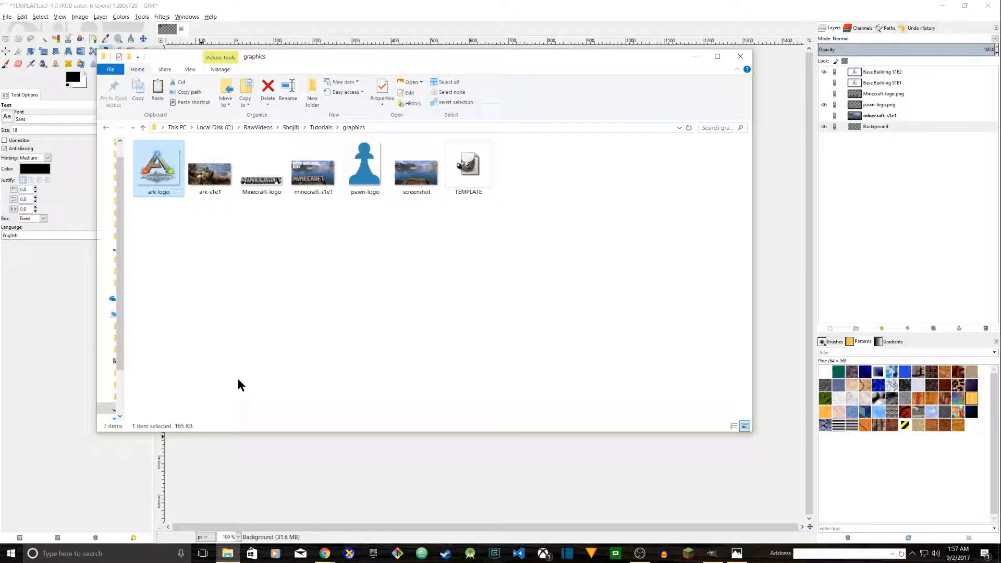
Add the ark logo and ark-s1e1 images from the graphics folder to the template as new layers.
left_click(419, 262)
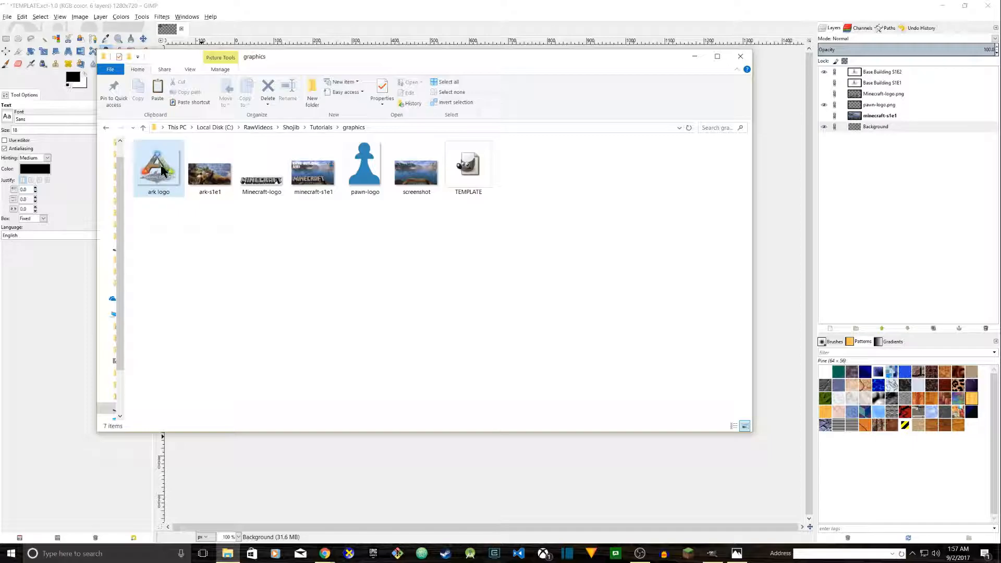
left_click_drag(162, 171, 926, 239)
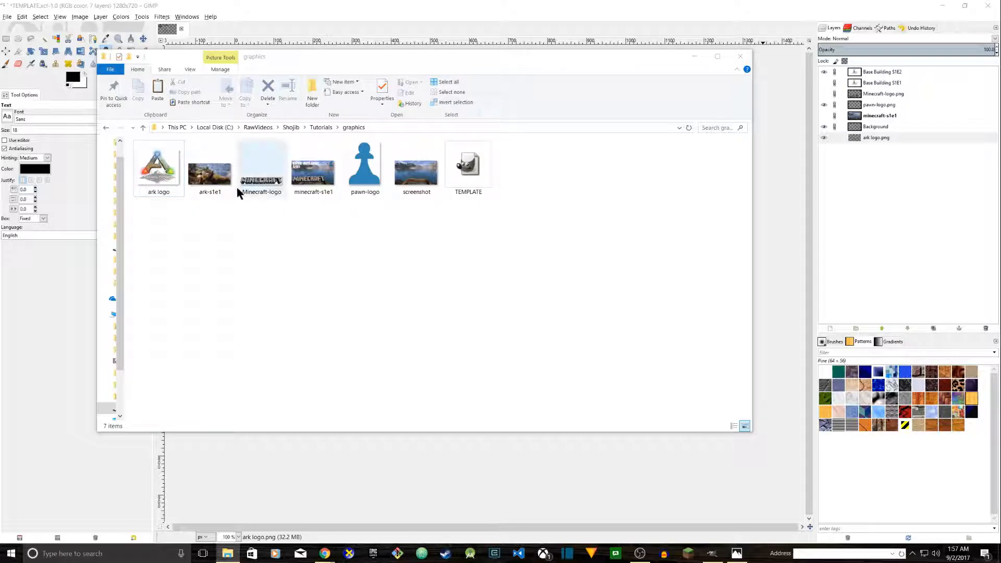
left_click(219, 188)
left_click_drag(201, 176, 933, 235)
left_click(694, 56)
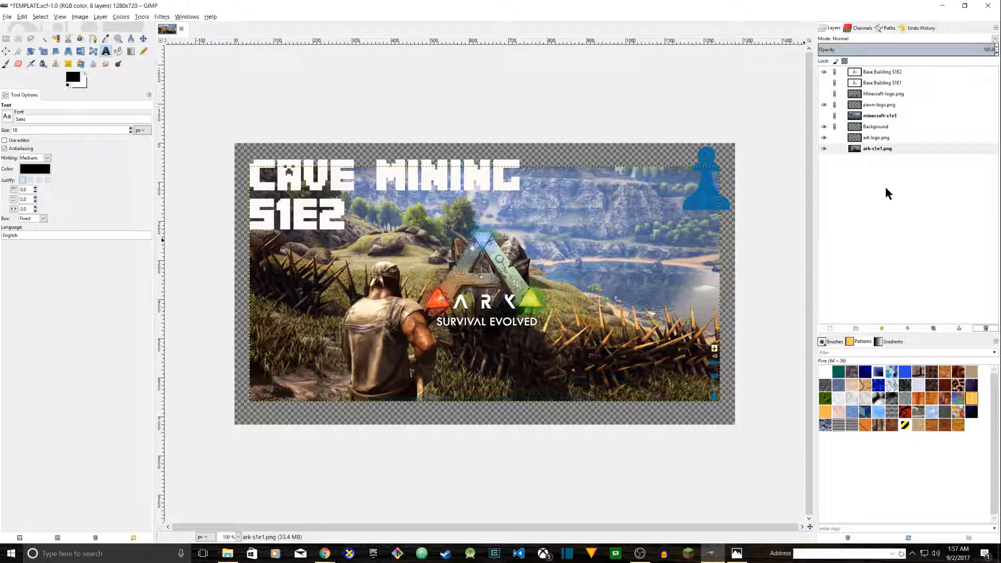
Hide the ark-s1e1.png and ark logo.png layers and move the Background layer to the bottom of the stack.
left_click(824, 149)
left_click(824, 137)
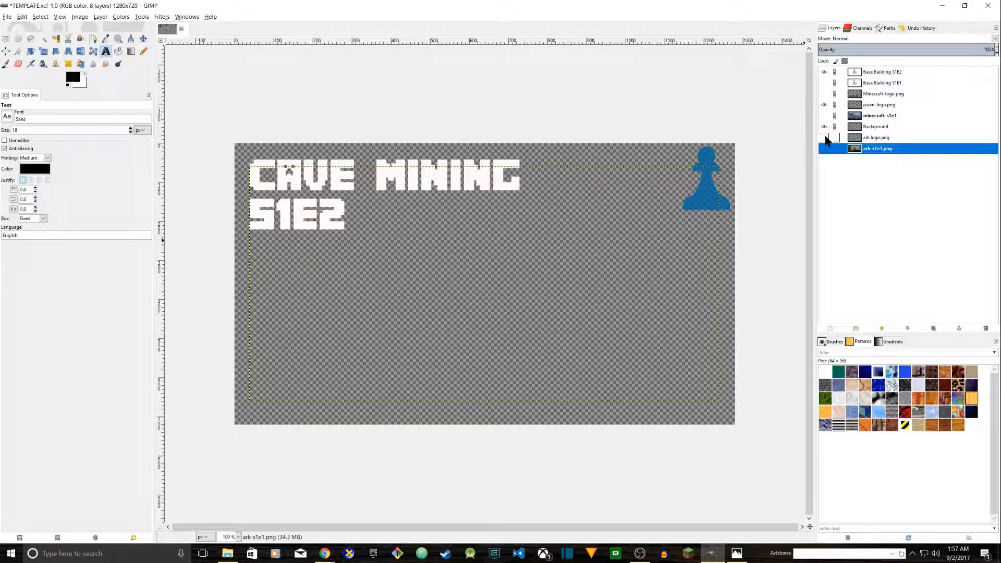
left_click(876, 139)
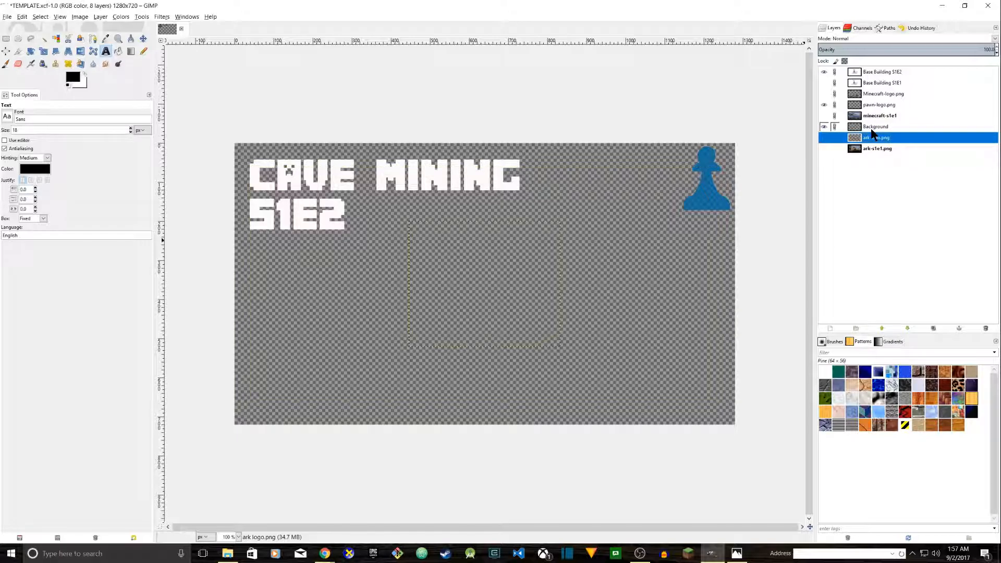
left_click_drag(875, 126, 882, 157)
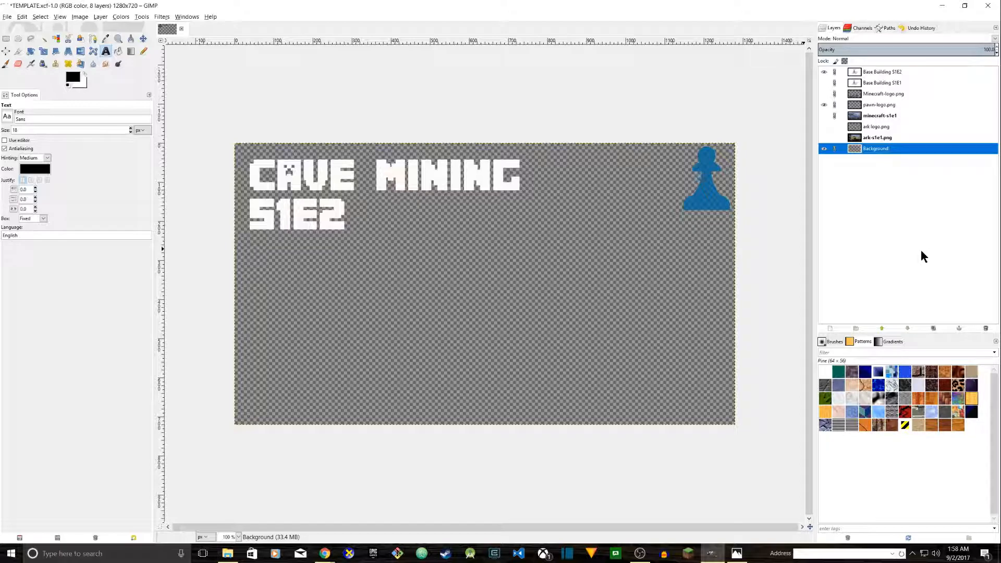
Move the Base Building S1E2 layer directly above ark logo.png and create a layer group named Ark above it.
left_click(878, 72)
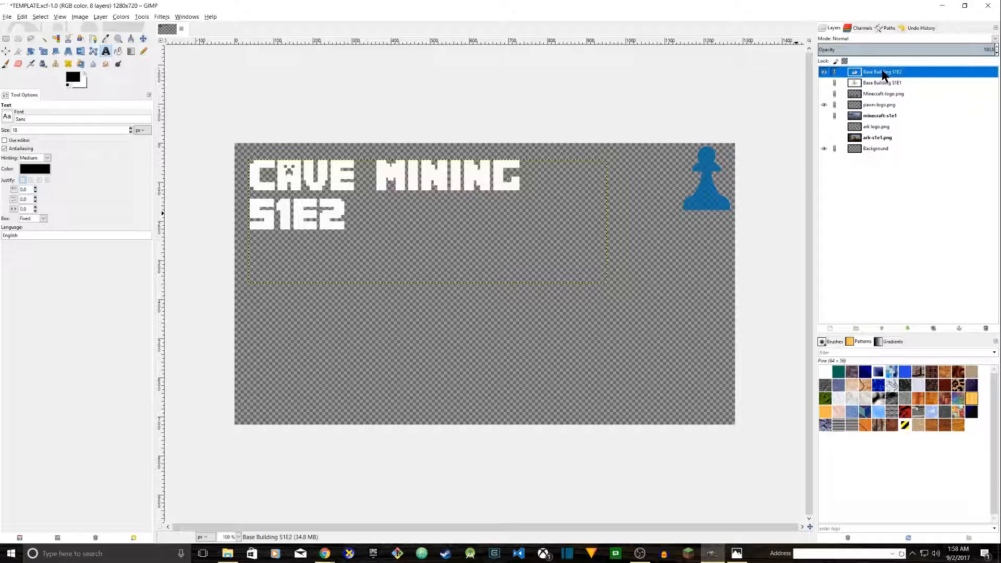
left_click_drag(883, 74, 882, 125)
right_click(854, 189)
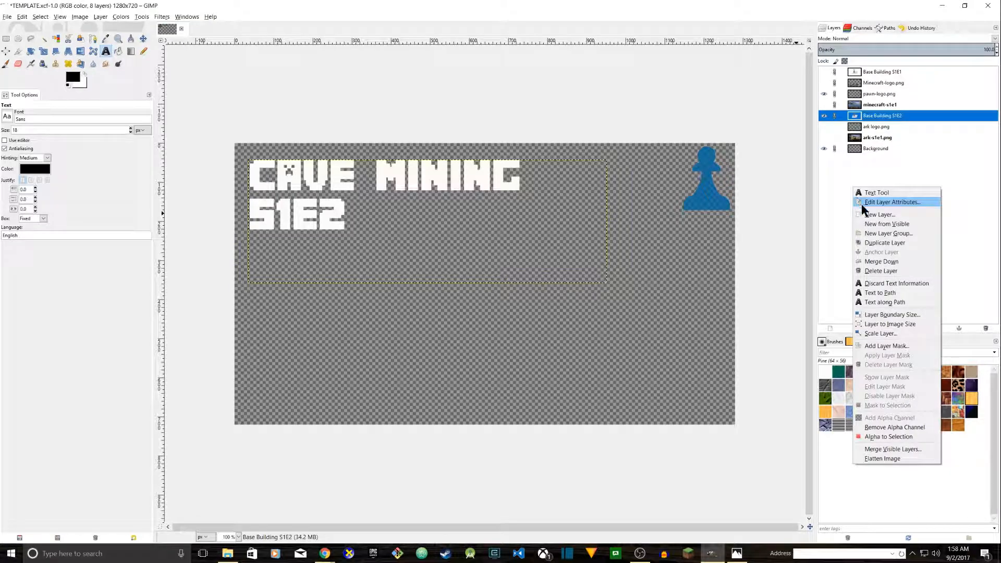
left_click(882, 234)
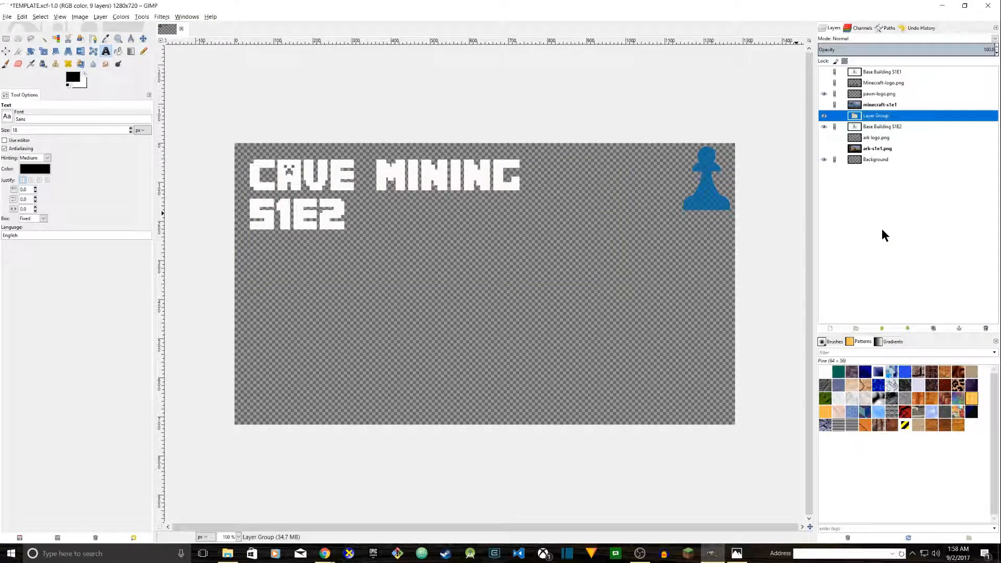
double_click(880, 116)
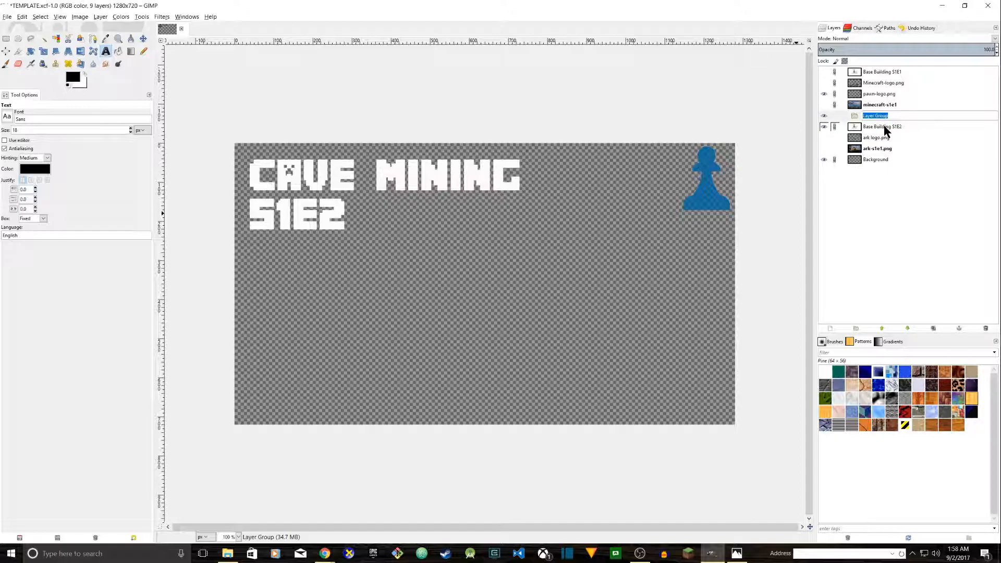
type("Ark")
key("Return")
Move the Base Building S1E2, ark logo.png and ark-s1e1.png layers into the Ark group.
left_click(889, 139)
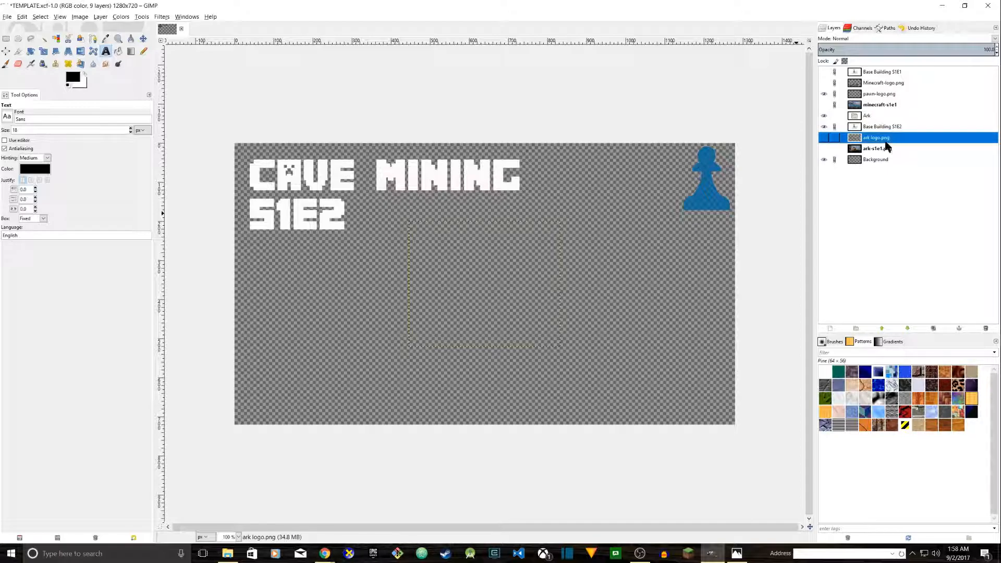
left_click(887, 128)
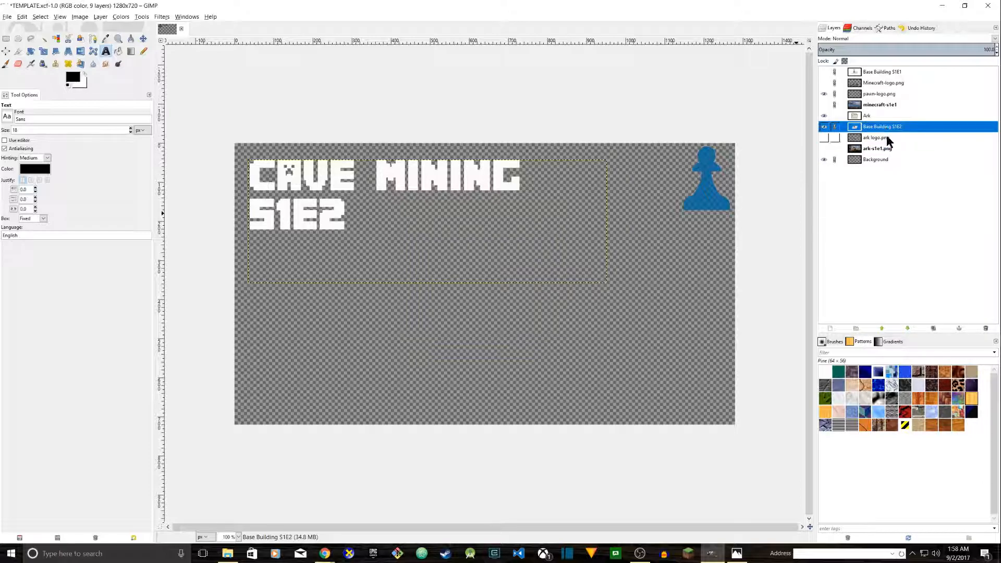
left_click(882, 148)
left_click_drag(885, 127, 885, 124)
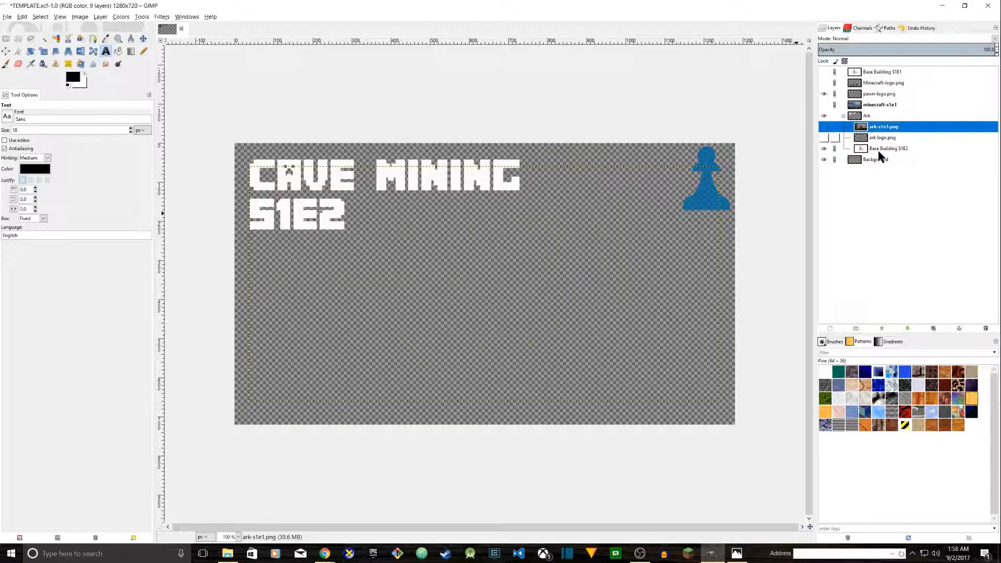
Create a layer group named Minecraft above the Base Building S1E1 layer.
left_click(879, 72)
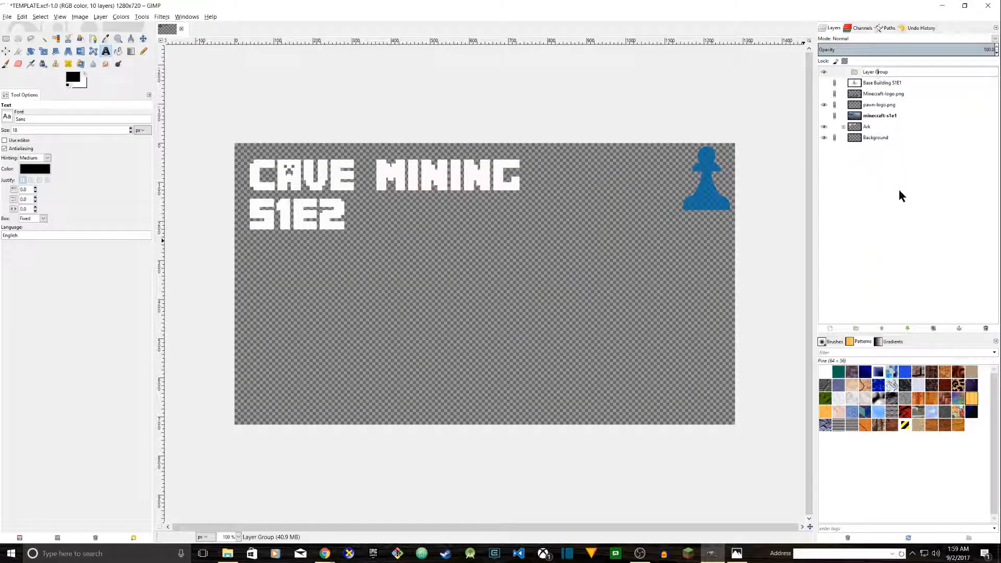
right_click(900, 191)
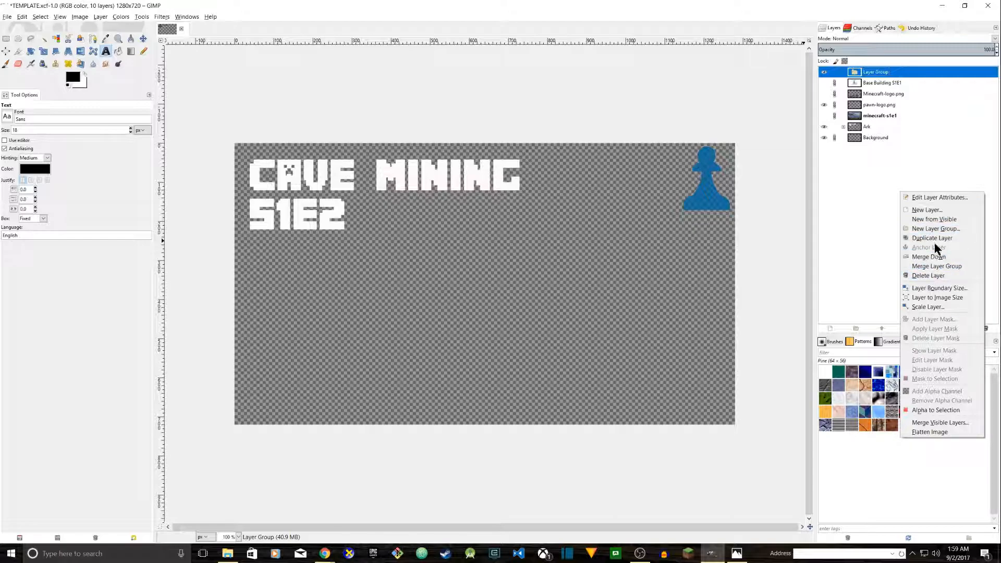
double_click(873, 71)
type("Minecraft")
key("Return")
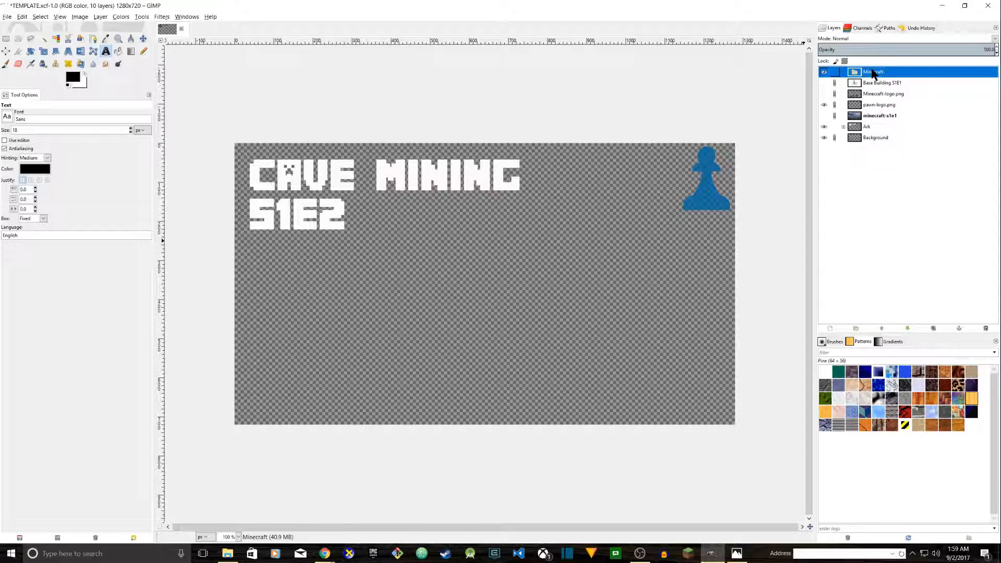
Move the Base Building S1E1, Minecraft-logo.png and minecraft-s1e1 layers into the Minecraft group.
left_click_drag(887, 83, 888, 73)
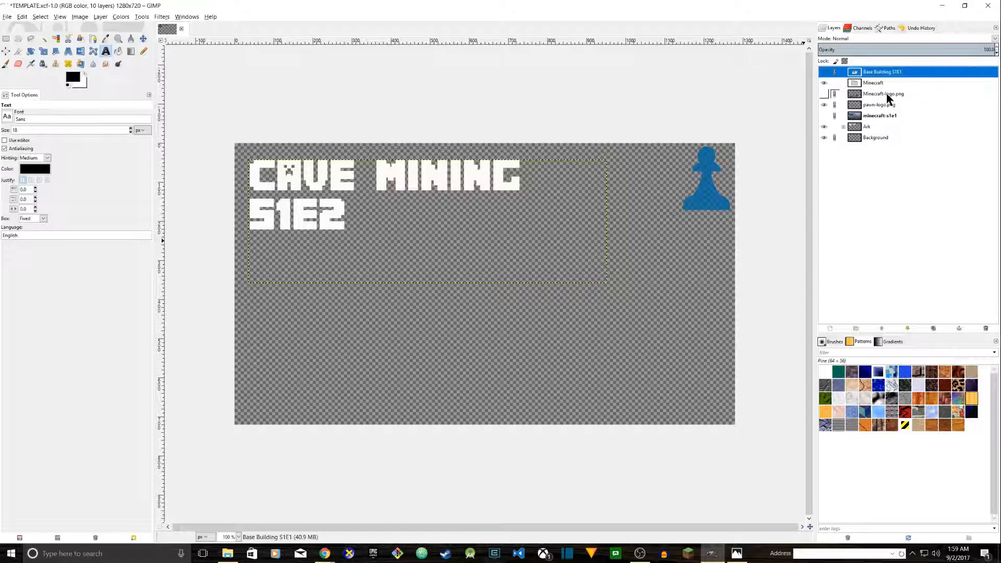
mouse_move(884, 73)
left_mouse_down()
mouse_move(858, 85)
mouse_move(882, 78)
mouse_move(882, 89)
left_mouse_up()
left_click(869, 83)
left_click(881, 94)
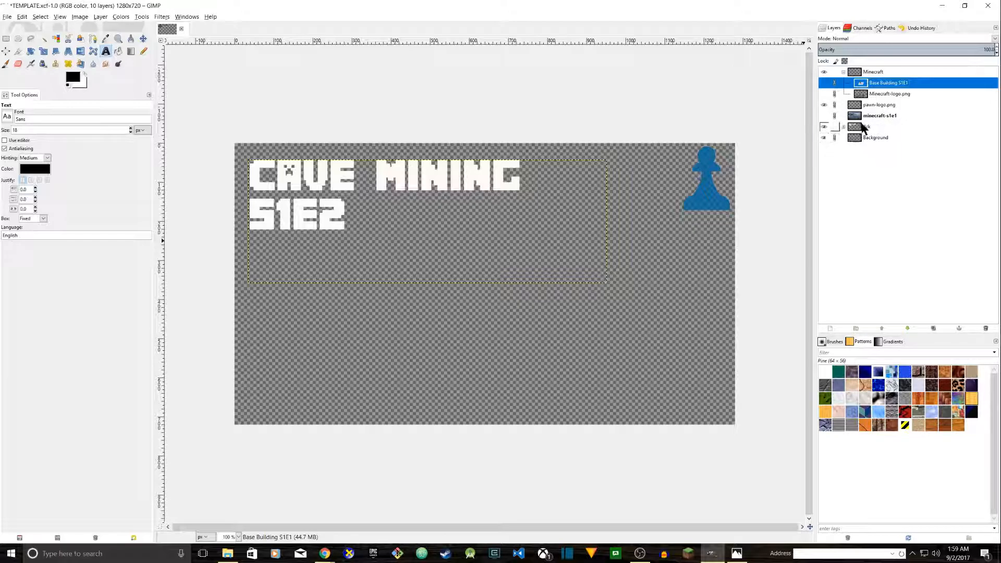
left_click_drag(877, 119, 887, 93)
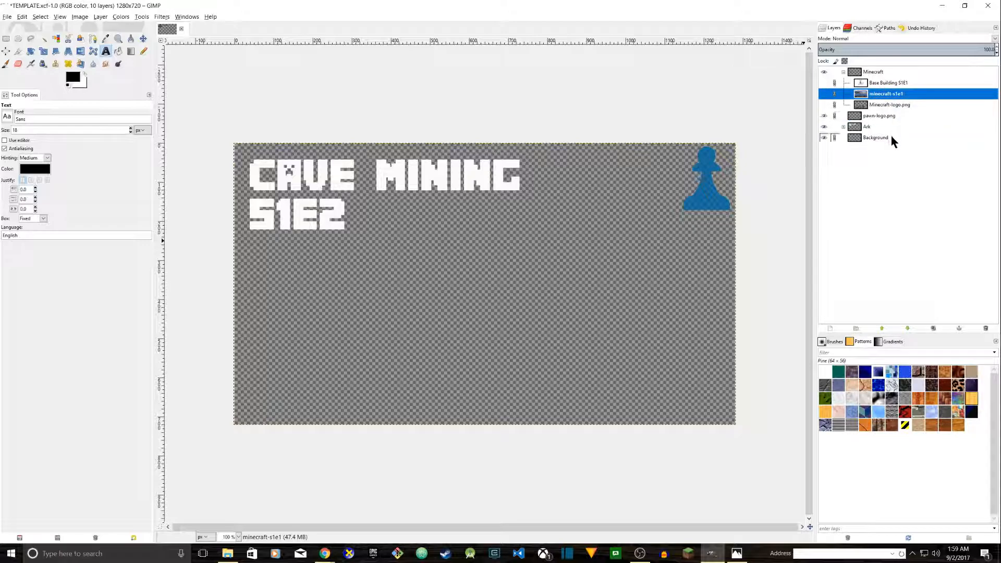
Collapse and hide the Minecraft group, and expand the Ark group to select its Base Building S1E2 text layer.
left_click(843, 72)
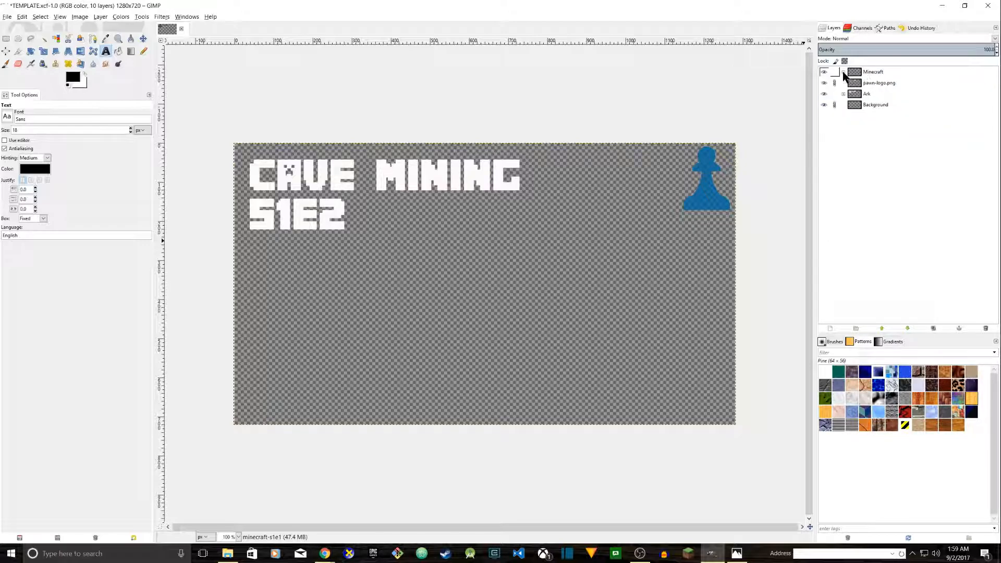
left_click(824, 72)
left_click(843, 94)
left_click(884, 127)
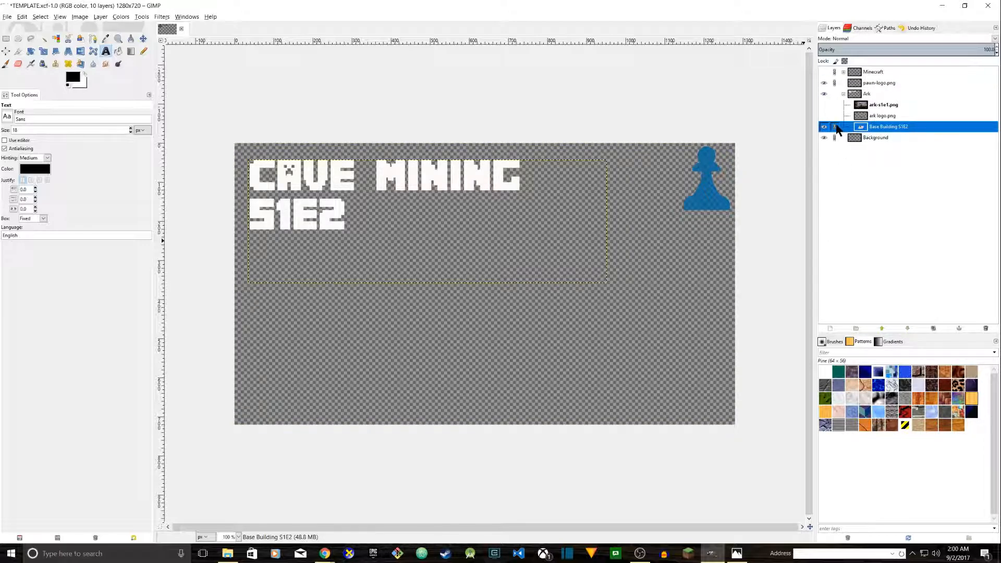
Rename the Ark group's Base Building text layer as The Beginning S1E1.
double_click(889, 127)
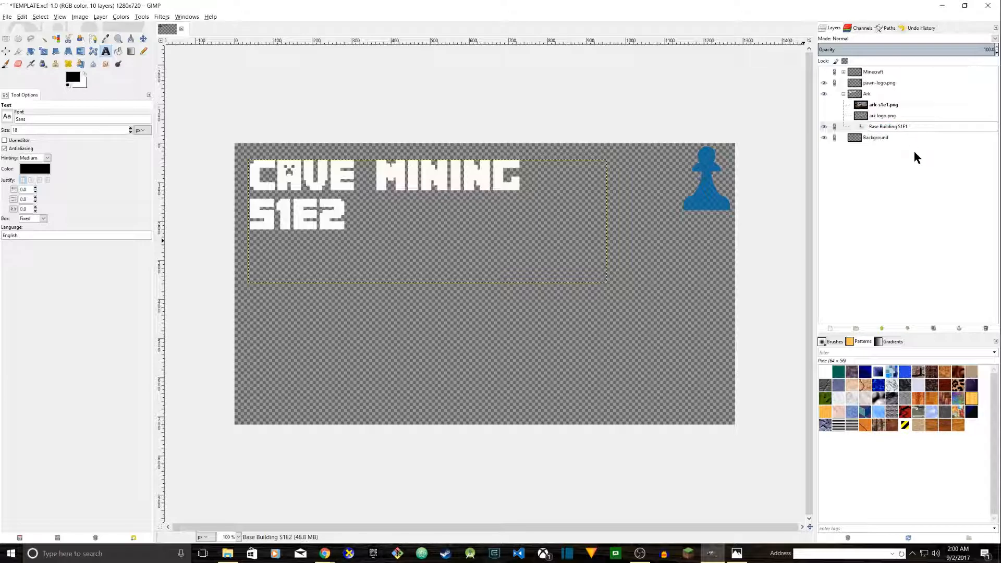
key("shift+Left")
key("shift+Left")
key("shift+Left")
key("shift+Left")
key("shift+Left")
key("shift+Left")
key("shift+Left")
key("shift+Left")
key("shift+Left")
key("shift+Left")
key("shift+Left")
key("shift+Left")
type("The Beginning")
key("Return")
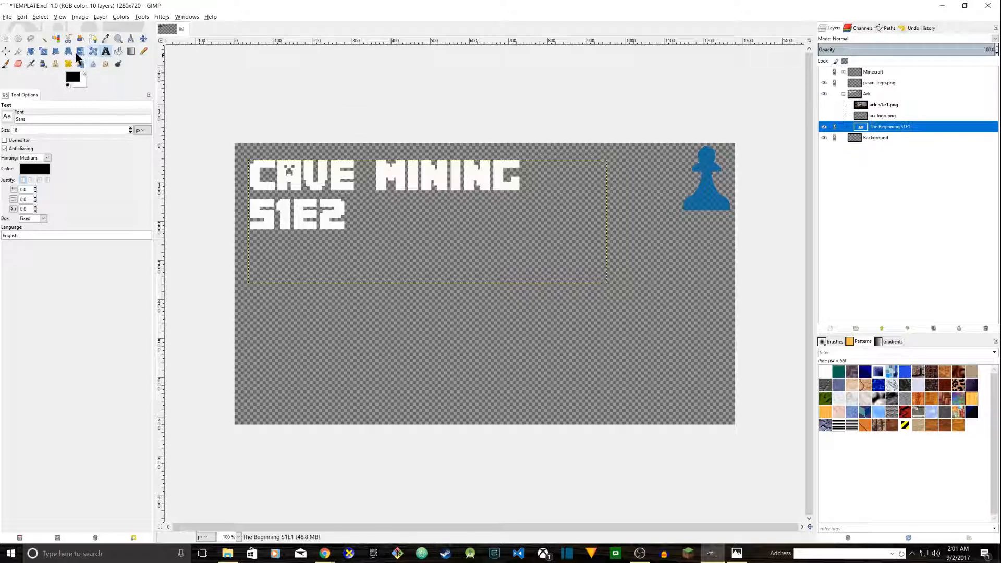
Replace the first line of the Ark title text on the canvas with THE BEGINNING.
left_click(106, 53)
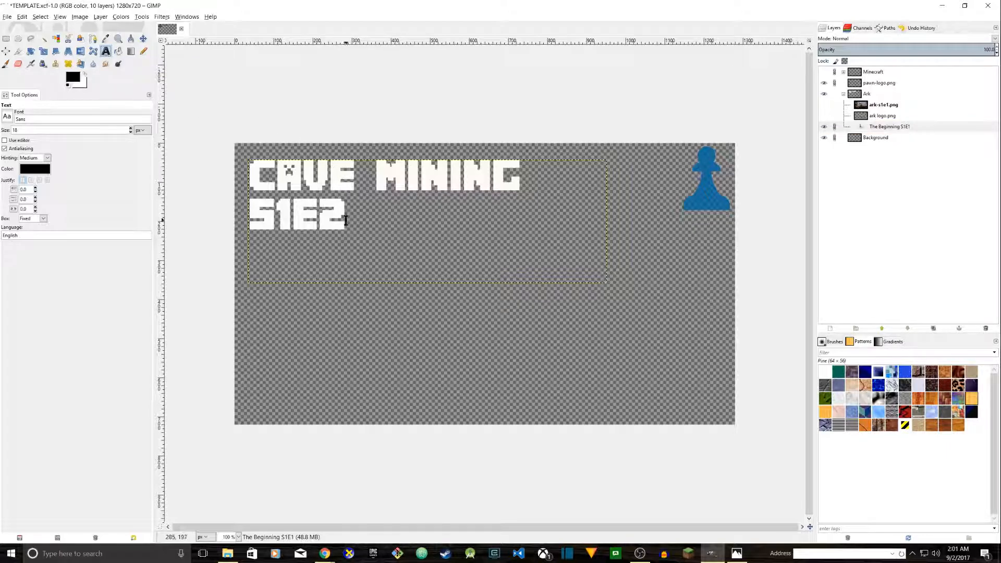
left_click_drag(347, 221, 253, 181)
left_click(260, 183)
left_click_drag(519, 172, 304, 165)
left_click(516, 174)
type("THE BE")
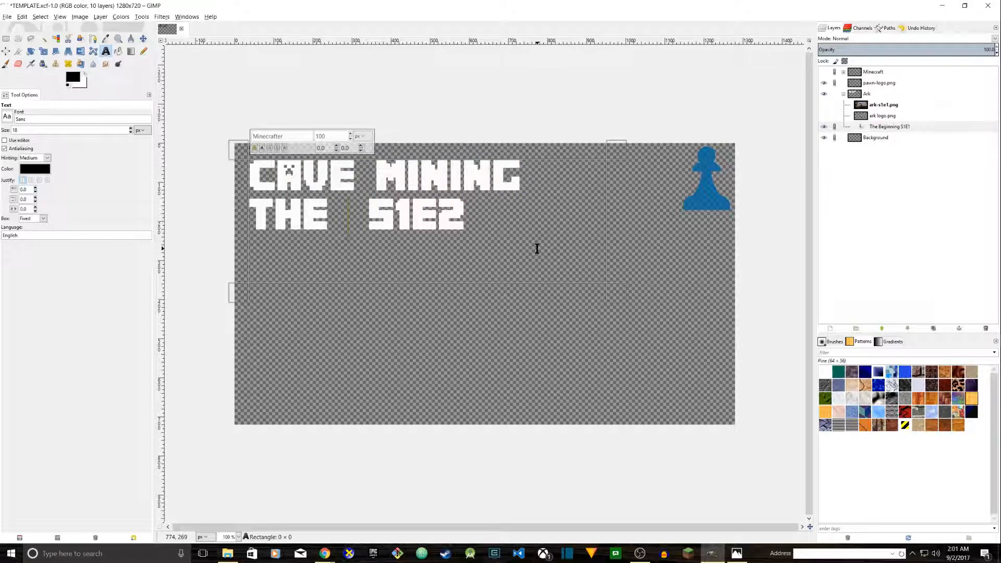
type("GINNING")
left_click_drag(520, 172, 207, 162)
key("BackSpace")
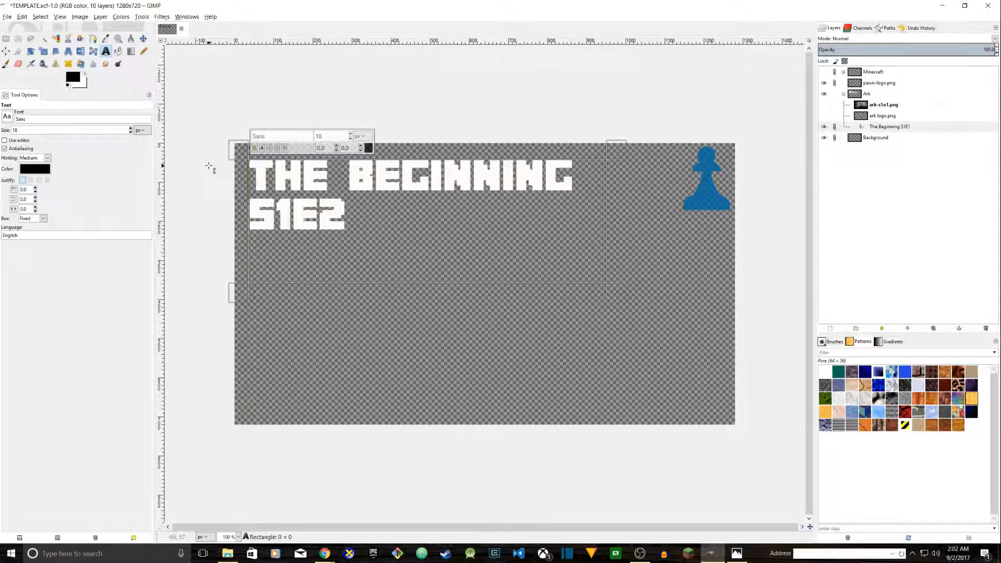
left_click(401, 215)
Show the ark logo.png layer and move the logo to the lower-left area of the canvas.
left_click(144, 38)
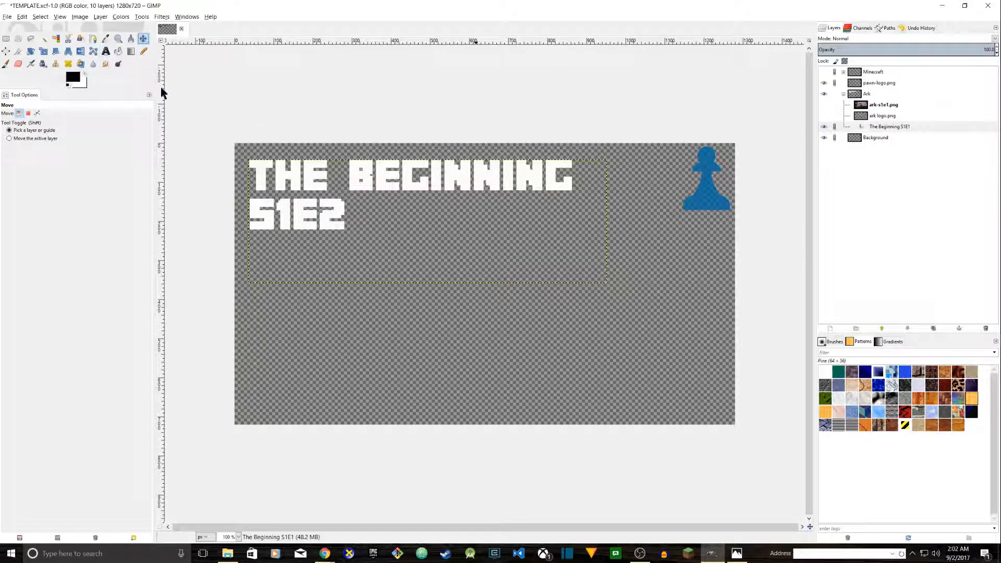
left_click(879, 116)
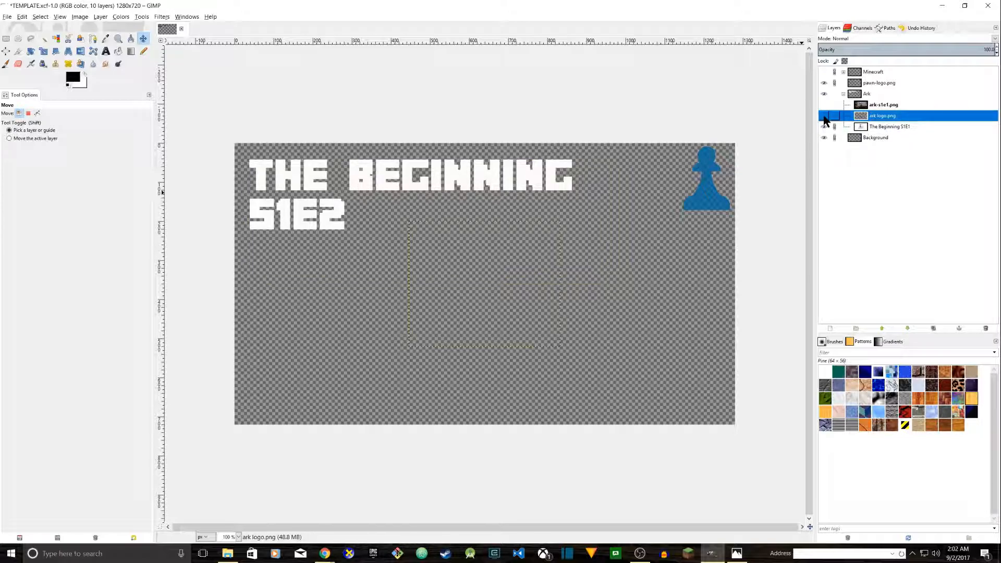
left_click(824, 117)
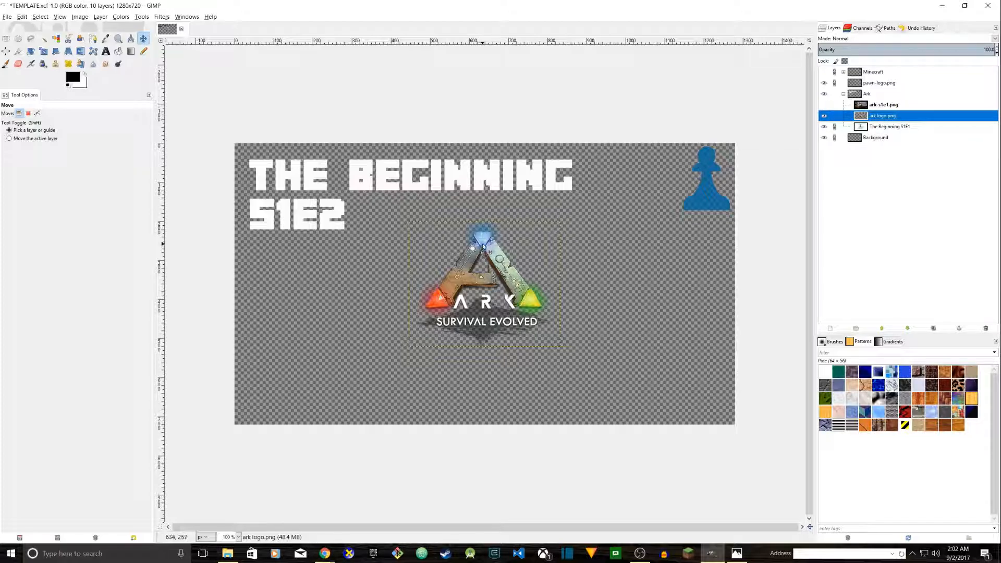
left_click_drag(483, 245, 318, 318)
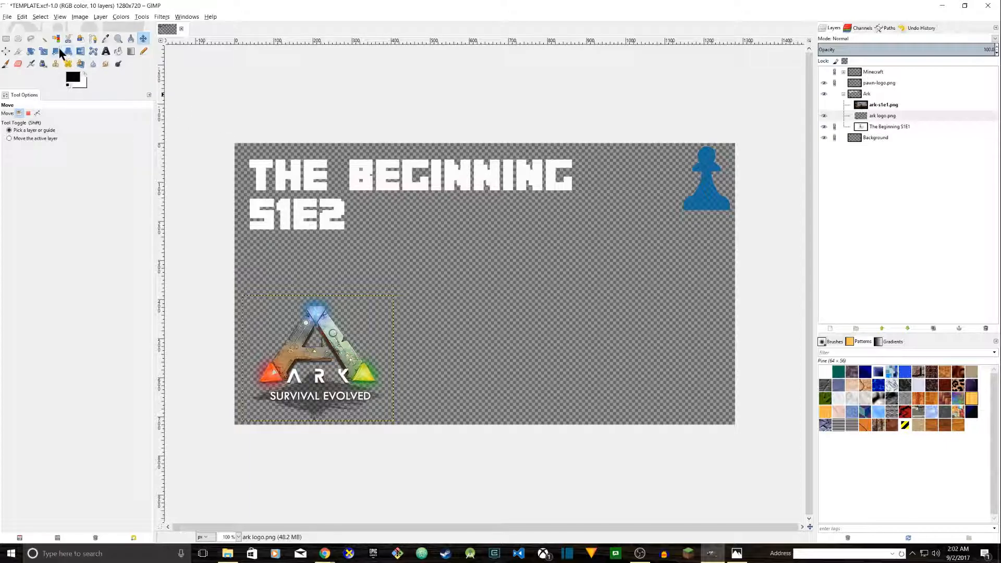
Scale the Ark logo proportionally to 490 x 408 px.
left_click(44, 51)
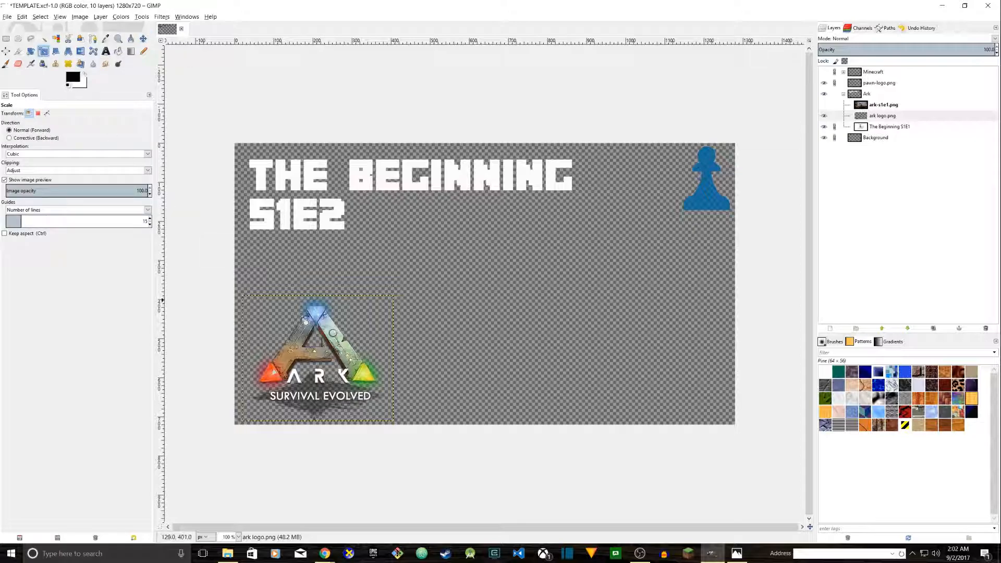
left_click_drag(365, 334, 405, 292)
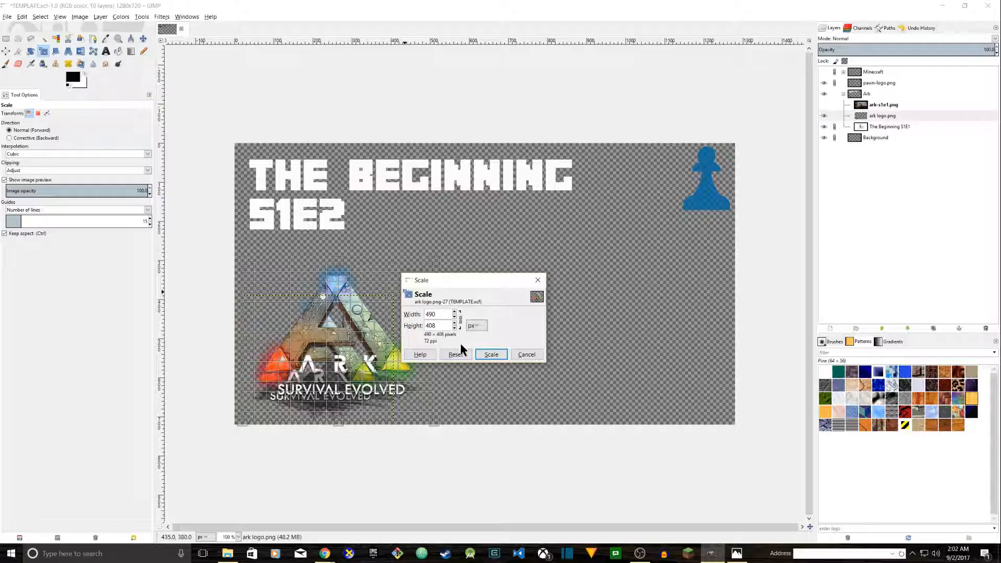
left_click(491, 354)
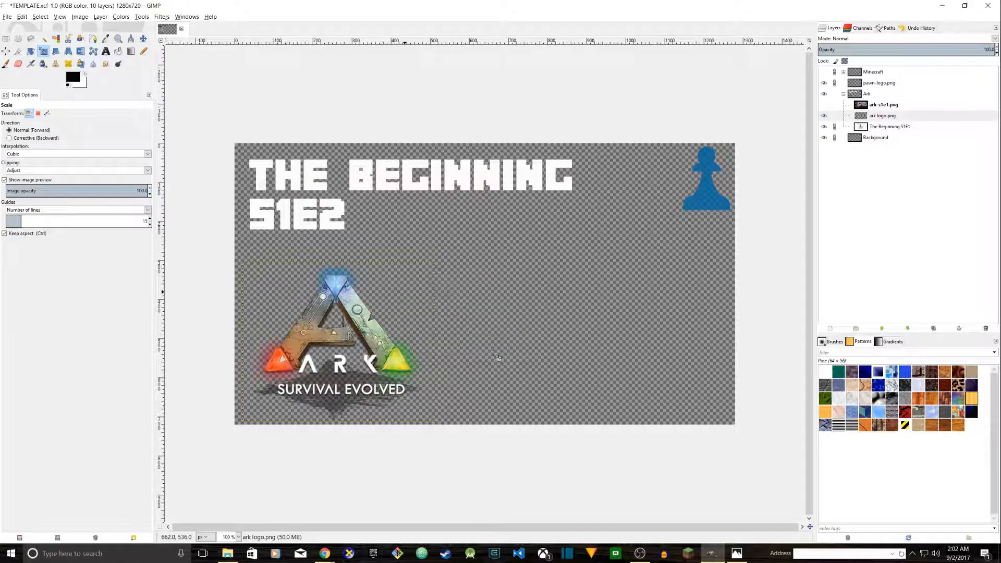
Nudge the enlarged Ark logo closer to the canvas's lower-left corner and link its layer.
left_click(142, 38)
left_click_drag(310, 328, 294, 339)
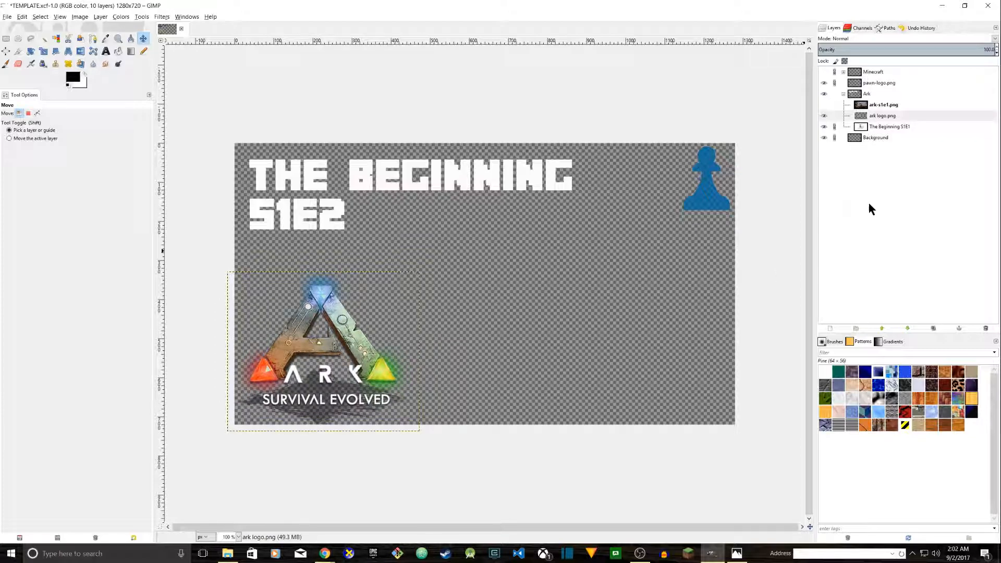
left_click(841, 117)
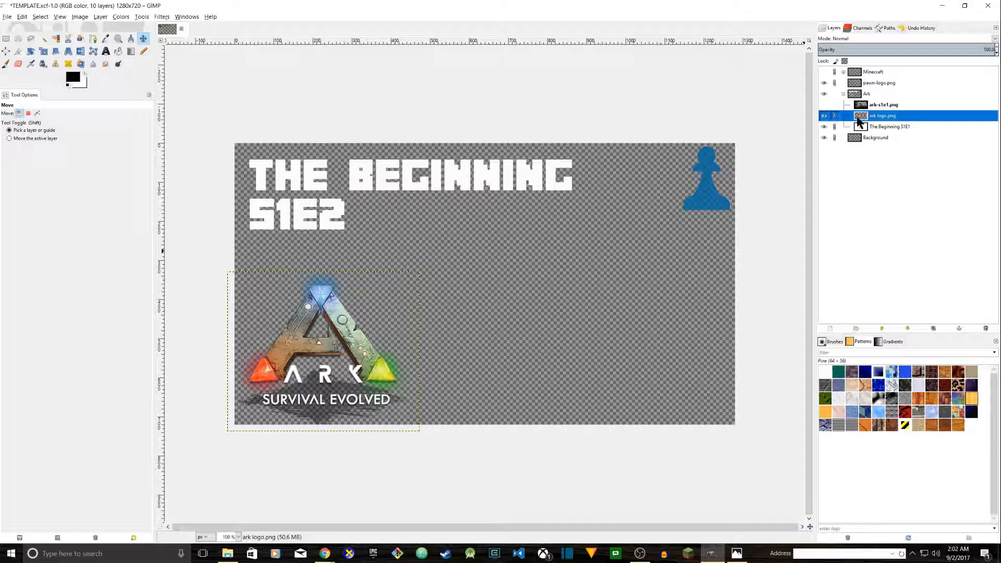
left_click(886, 138)
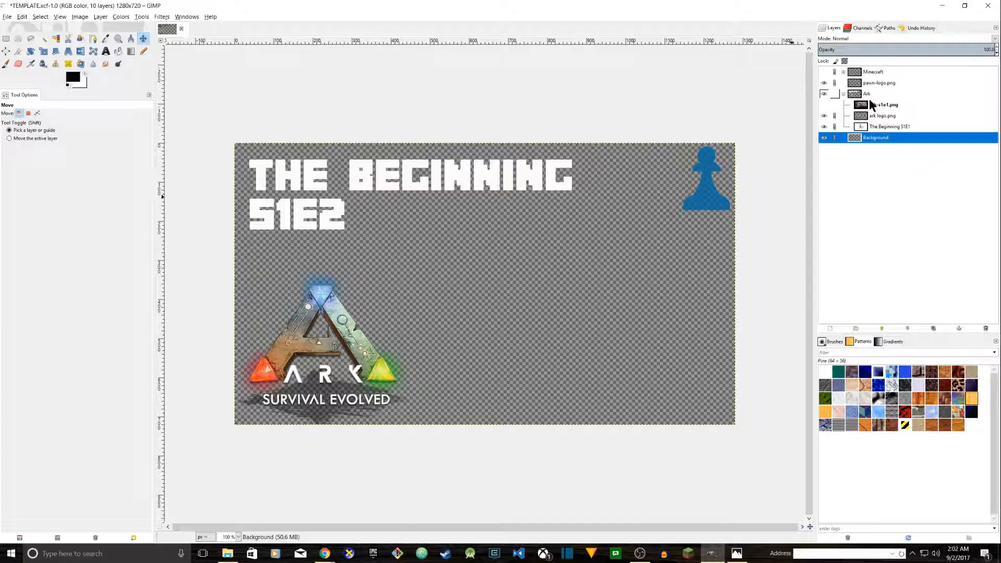
Show the ark-s1e1.png layer and scale it proportionally to fill the canvas height of 720 px.
left_click(844, 105)
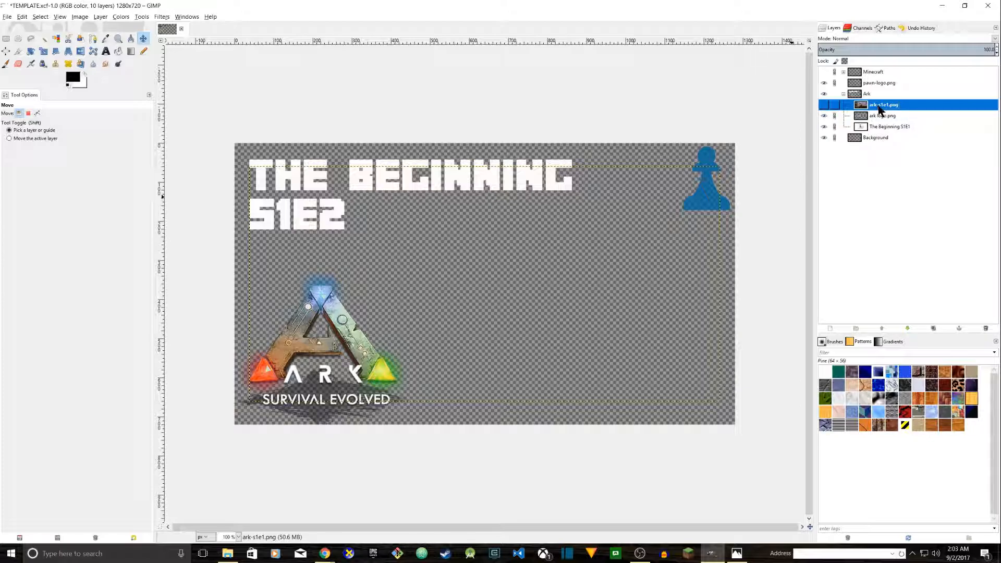
left_click(824, 105)
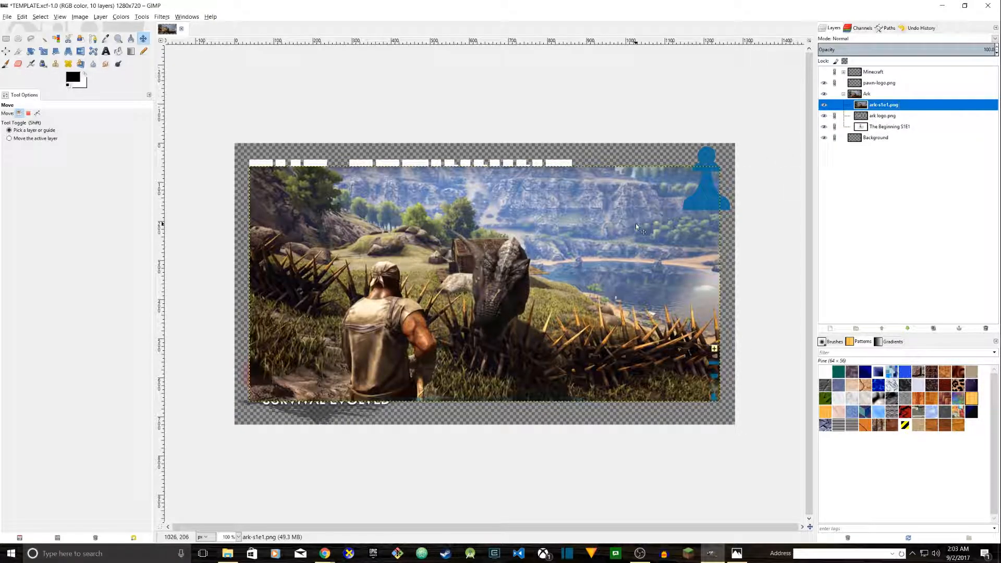
right_click(877, 108)
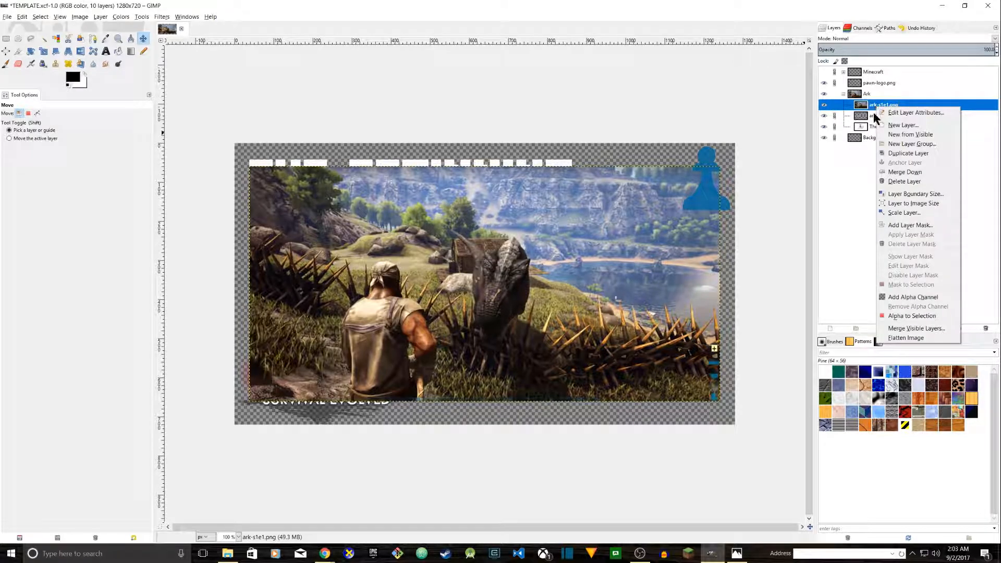
left_click(899, 213)
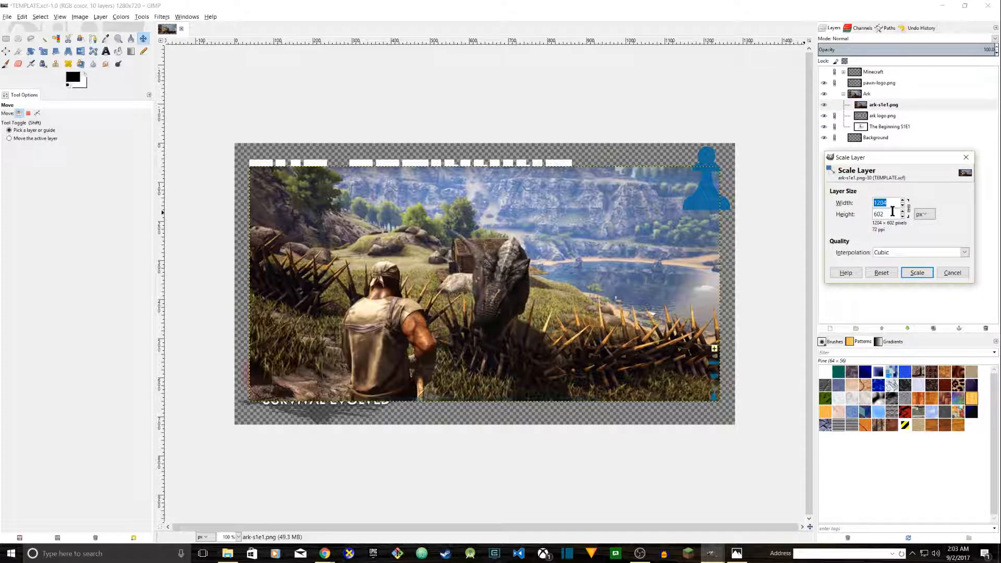
key("Tab")
left_click(889, 202)
left_click(913, 273)
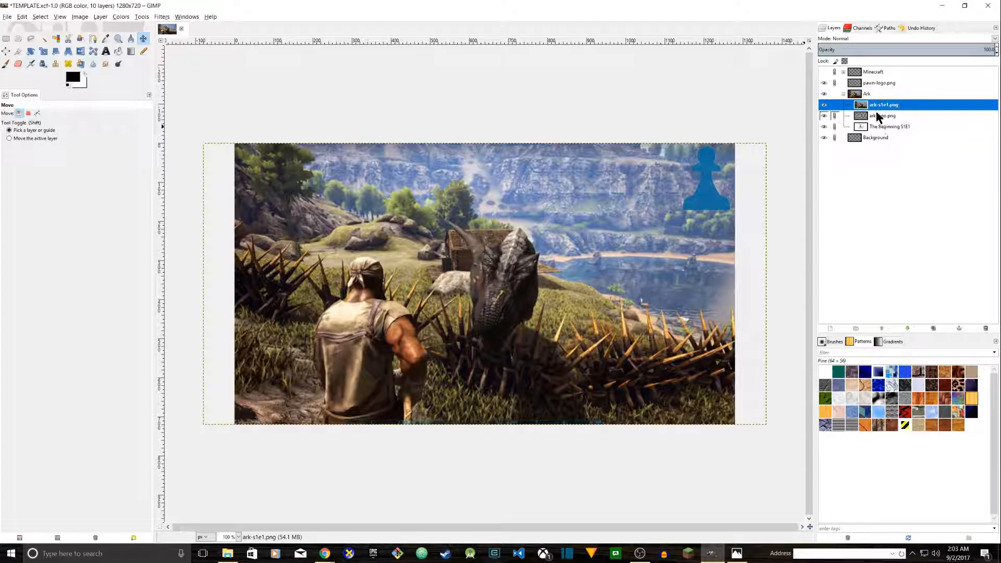
Move the ark-s1e1.png layer to the bottom of the Ark group, below the title text, and link it.
left_click_drag(881, 108, 882, 134)
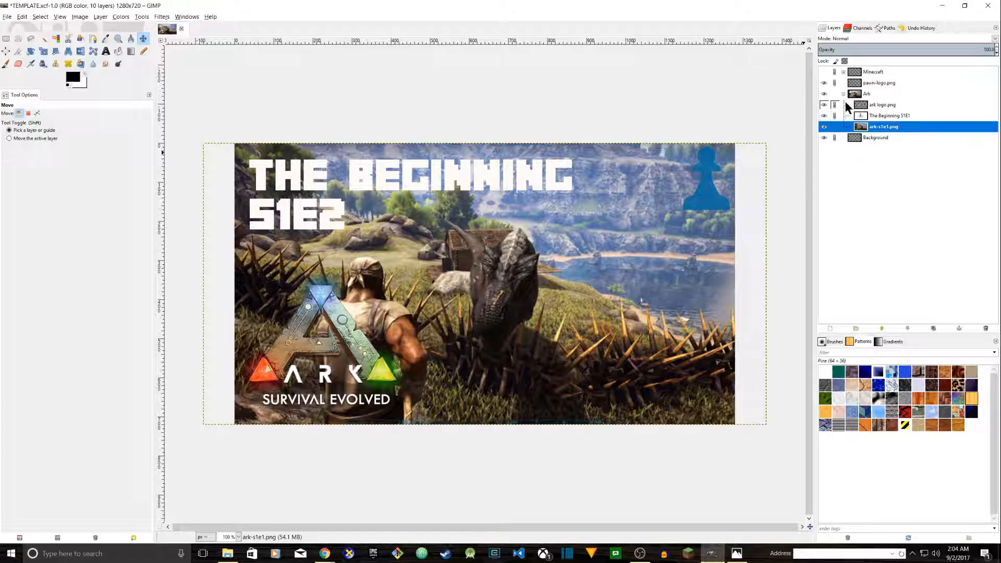
left_click(834, 128)
left_click(880, 106)
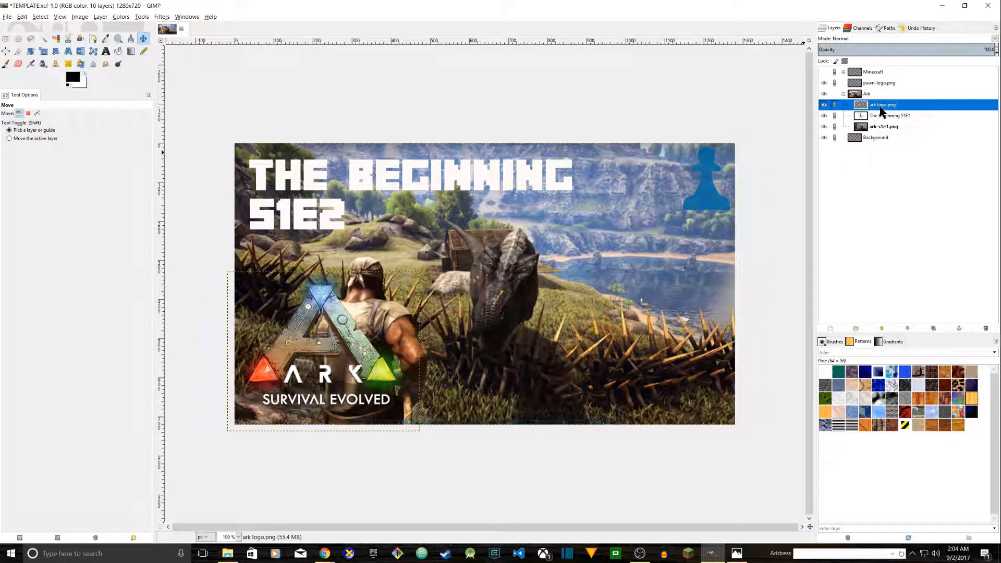
left_click(877, 116)
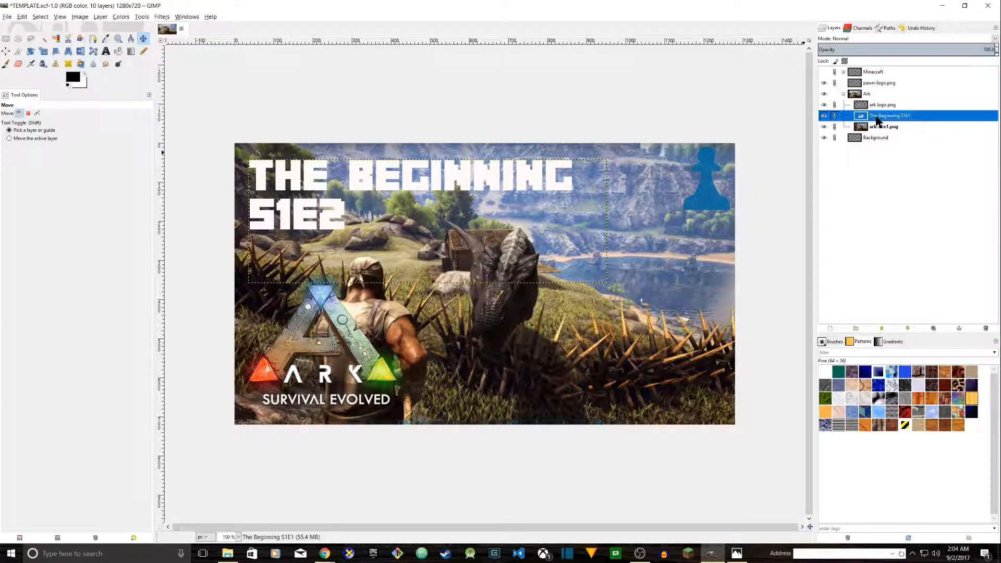
left_click(881, 127)
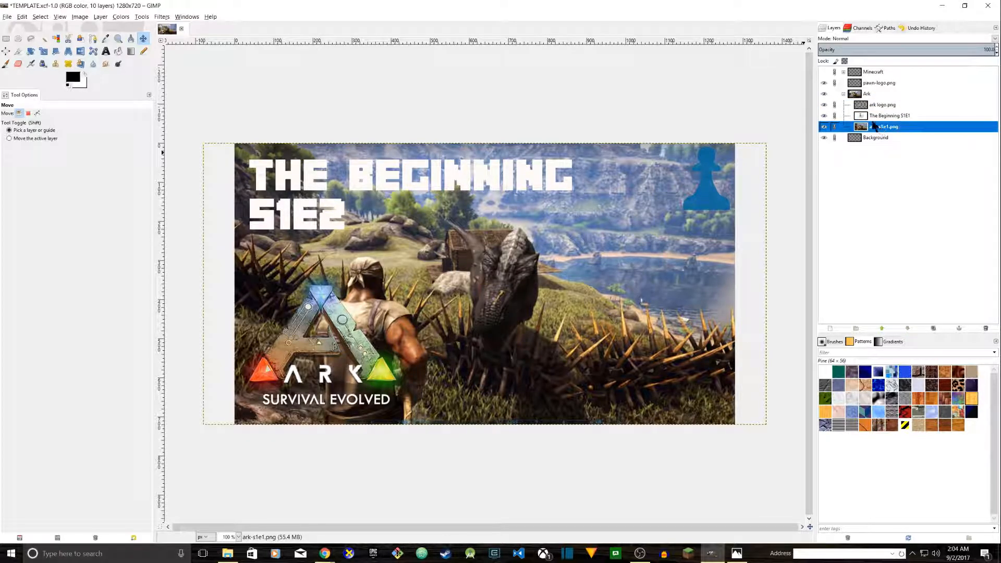
Try the pawn-logo.png layer below the Ark group, and place it at the top of the layer stack above the Minecraft group.
left_click_drag(871, 82, 862, 136)
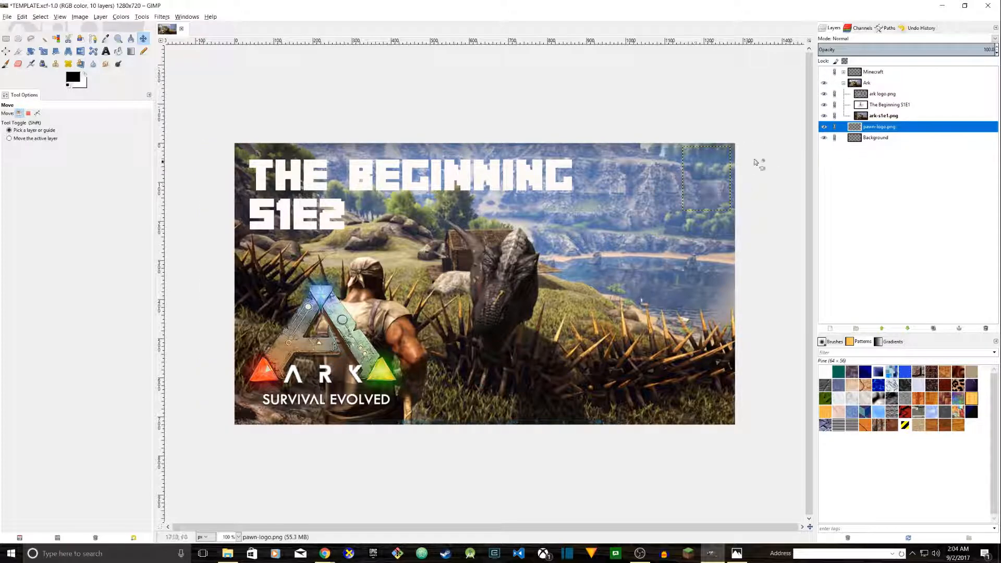
left_click_drag(866, 130, 876, 72)
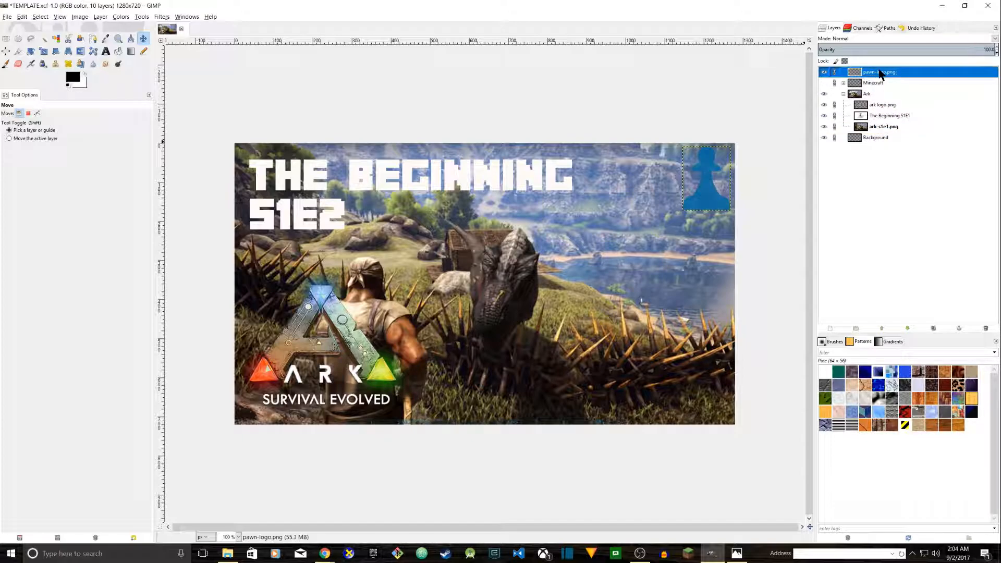
left_click(860, 127)
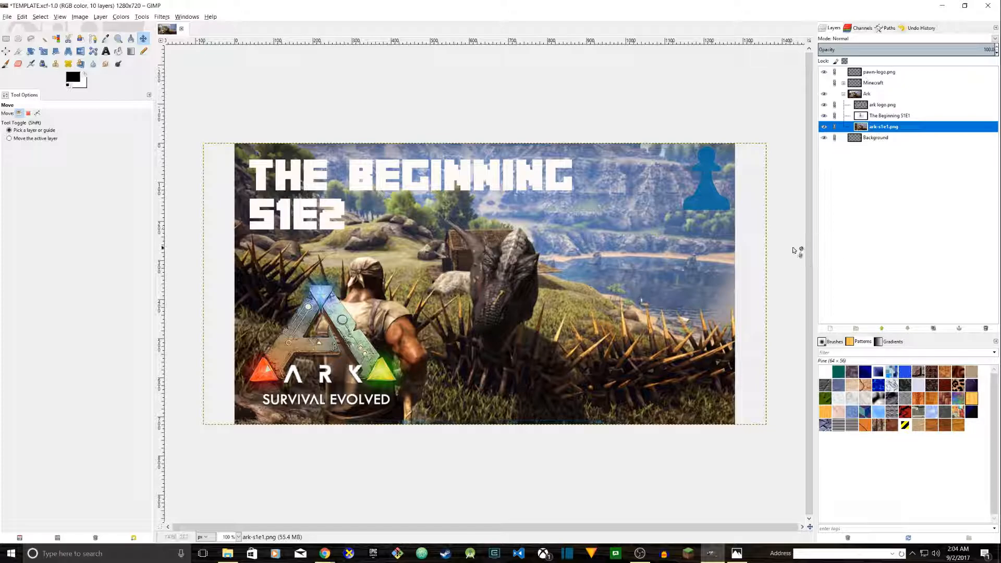
Save the changes to TEMPLATE.xcf.
left_click(6, 17)
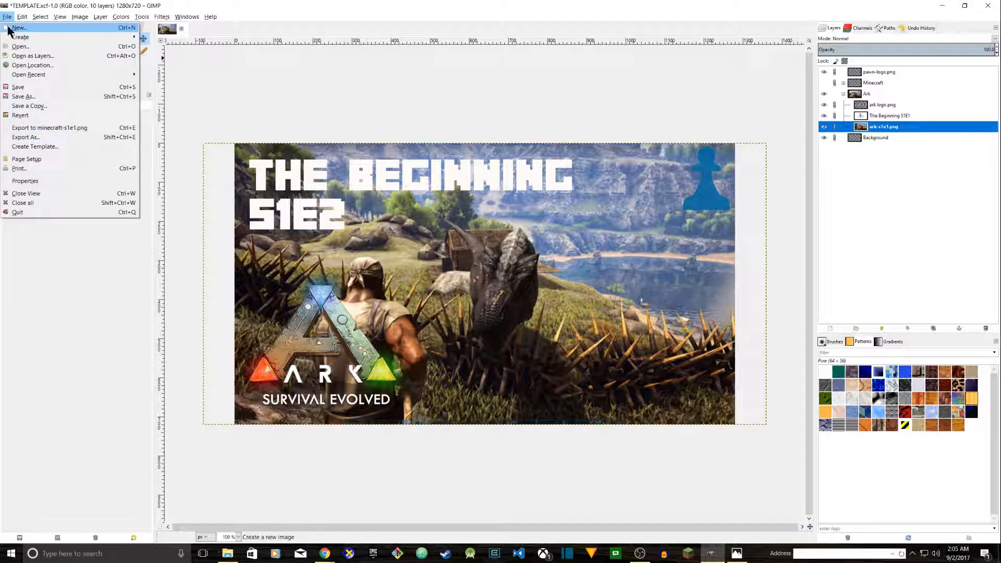
left_click(8, 16)
left_click(7, 15)
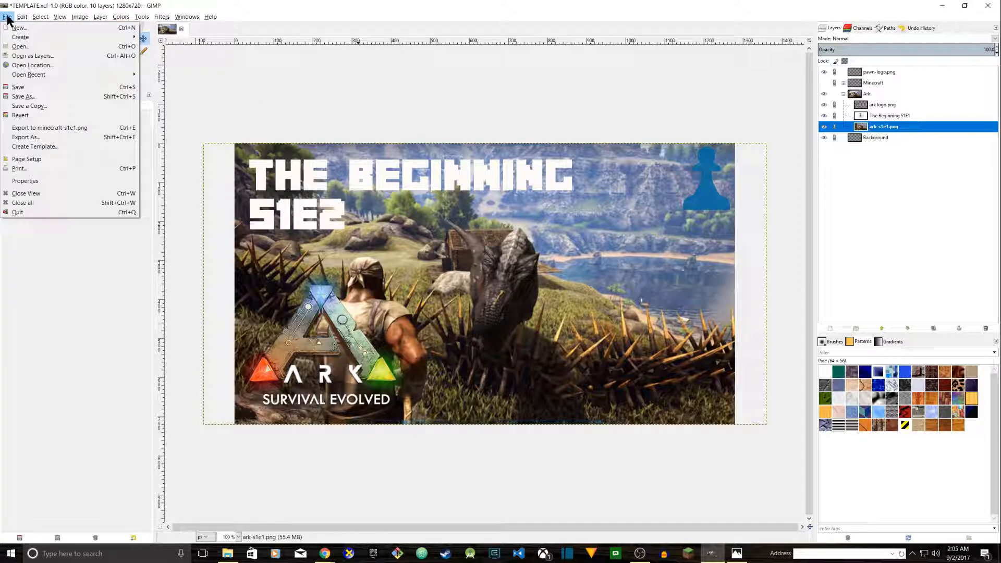
left_click(21, 89)
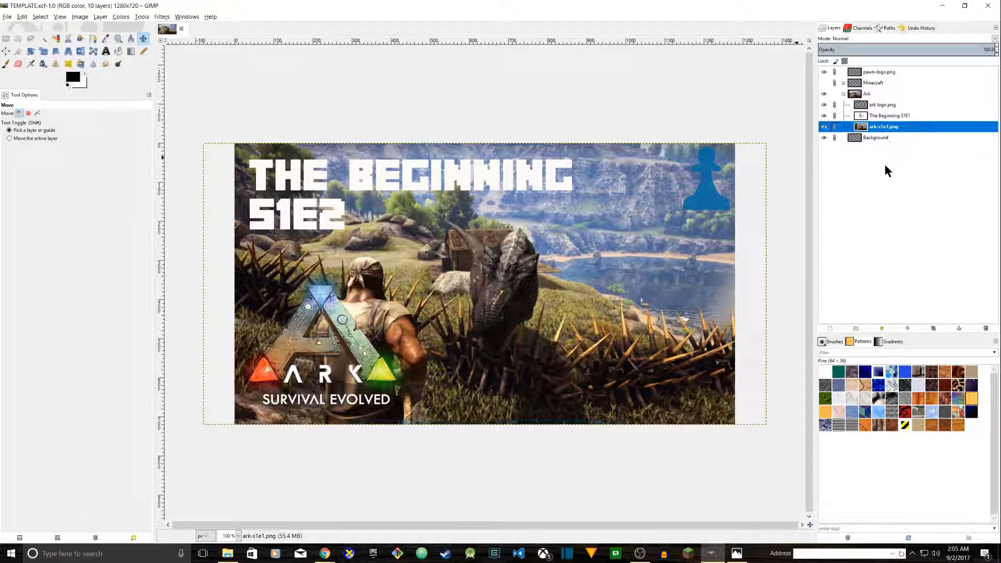
Export the Ark image as ark-s1e1.png into the graphics folder, replacing the existing file and keeping the default PNG options.
left_click(8, 19)
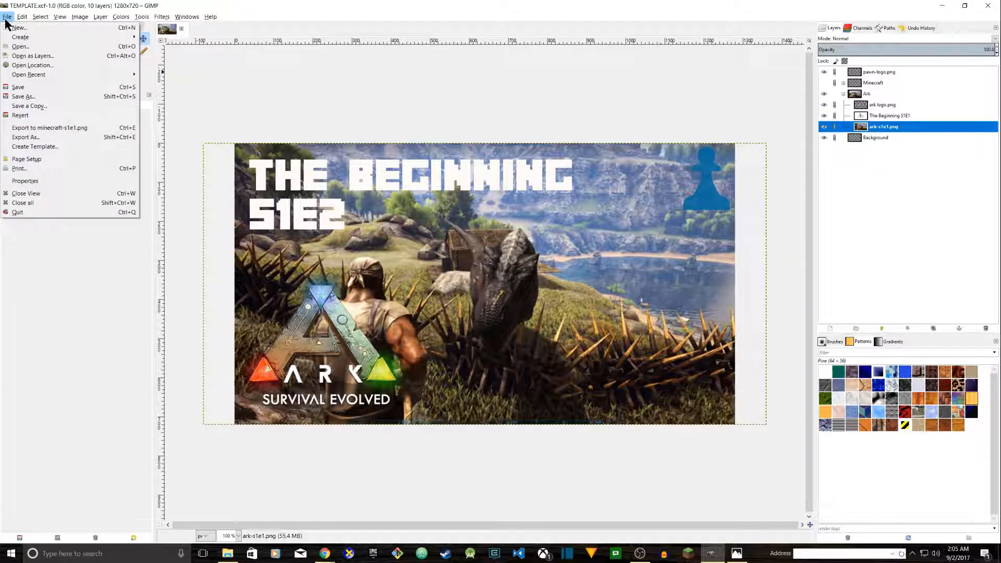
left_click(28, 138)
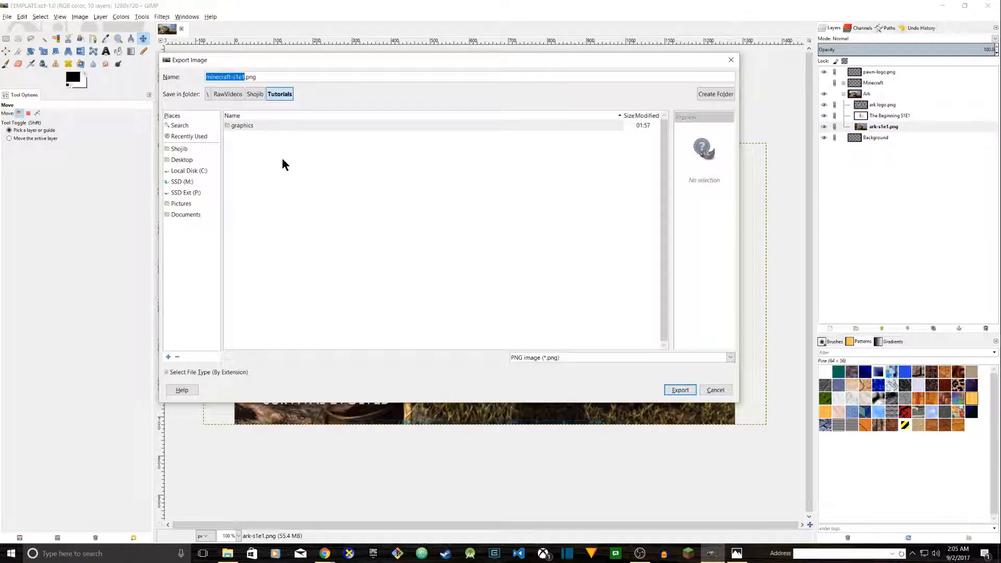
double_click(215, 79)
type("ark")
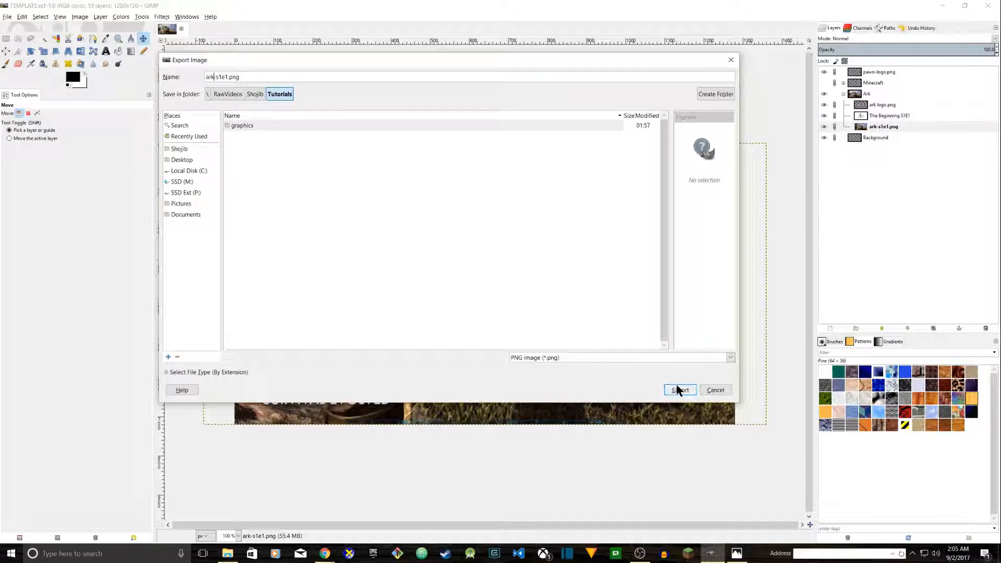
left_click(234, 128)
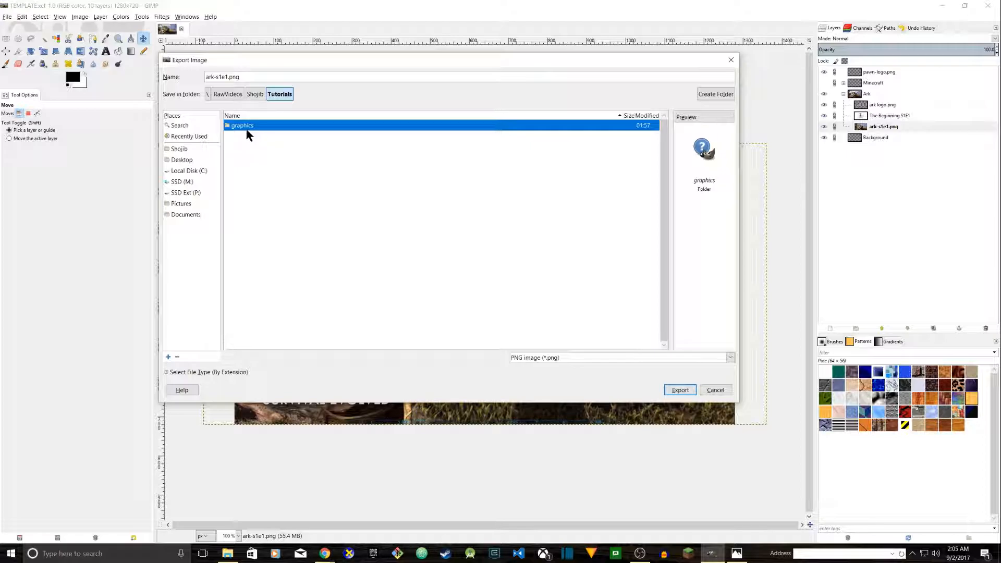
double_click(247, 129)
left_click(680, 391)
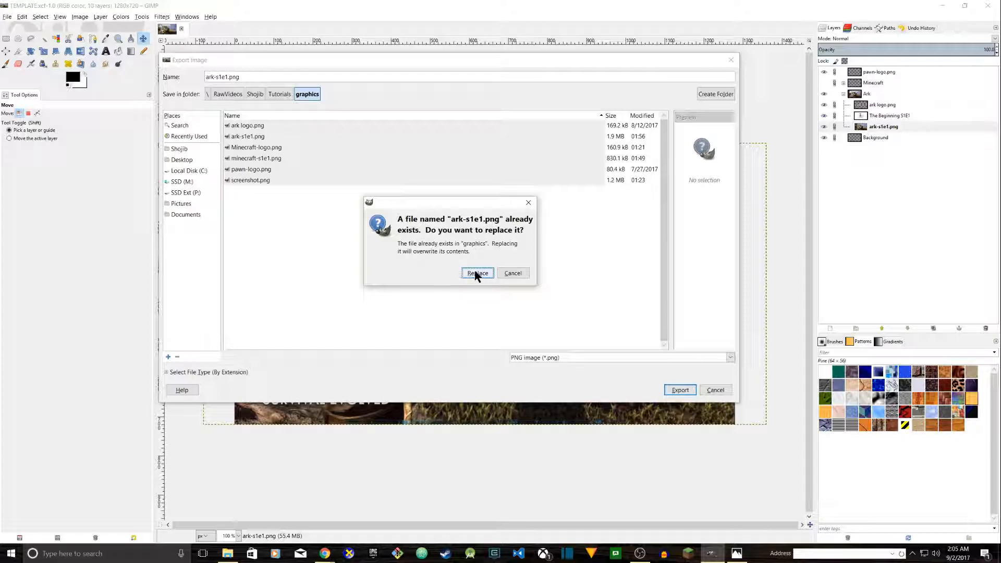
left_click(513, 274)
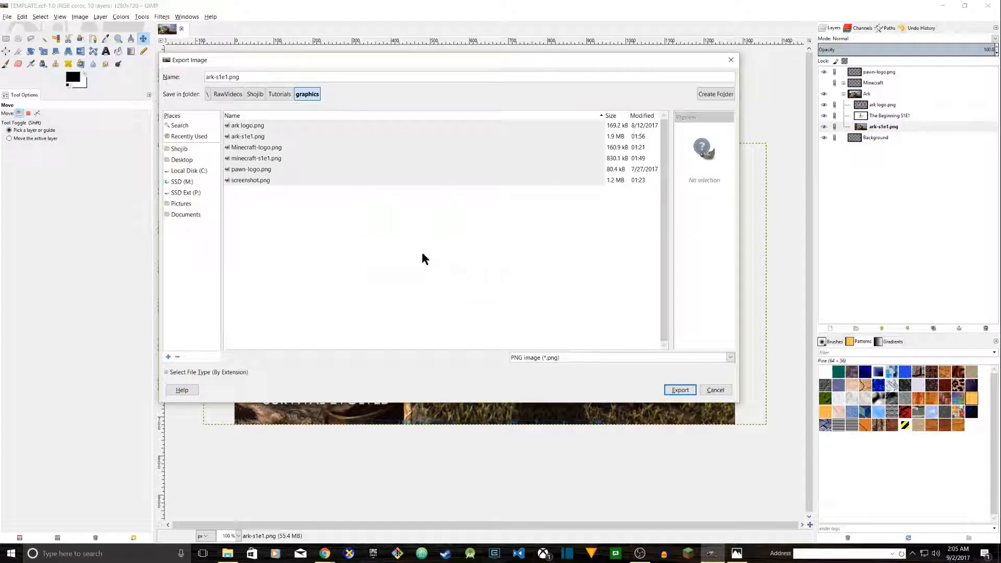
left_click(245, 136)
left_click(679, 390)
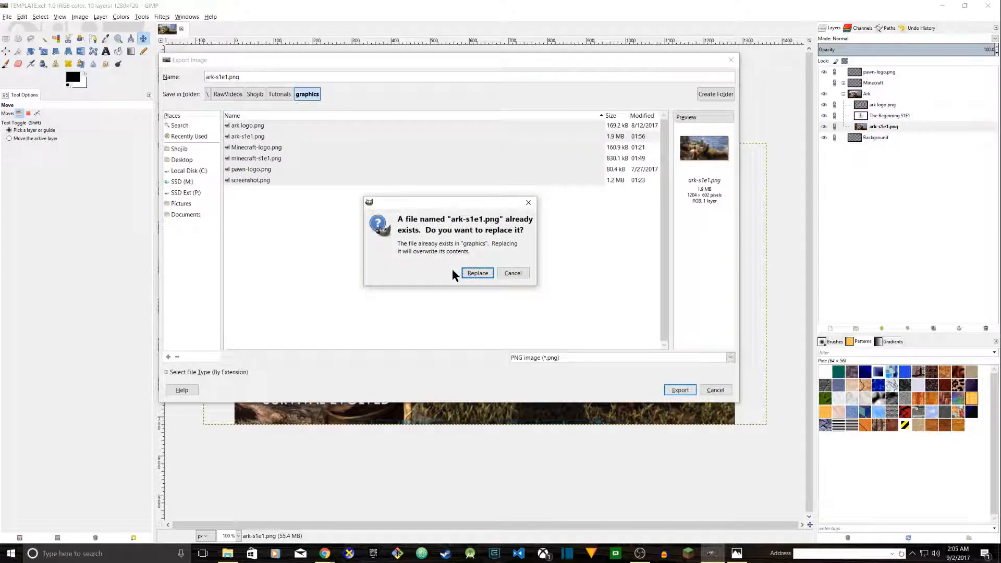
left_click(477, 273)
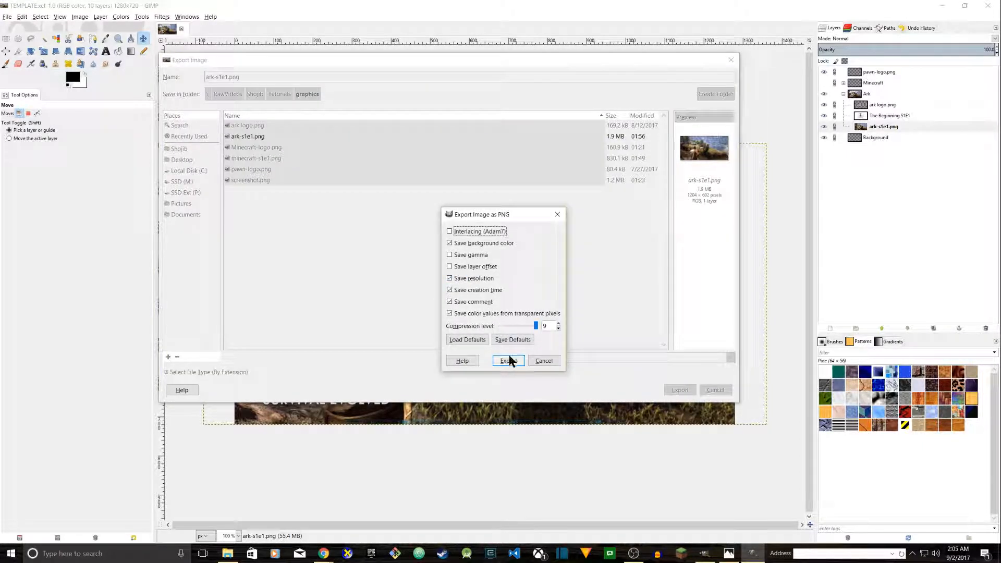
left_click(520, 359)
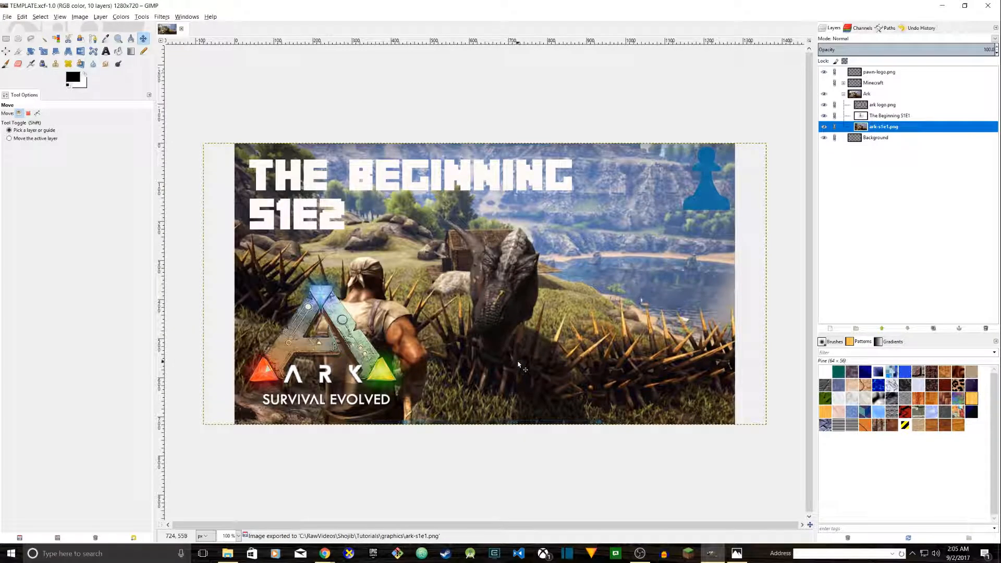
Switch to File Explorer and view the exported ark-s1e1 and minecraft-s1e1 images in Photos, comparing their layouts, and return to GIMP.
left_click(228, 553)
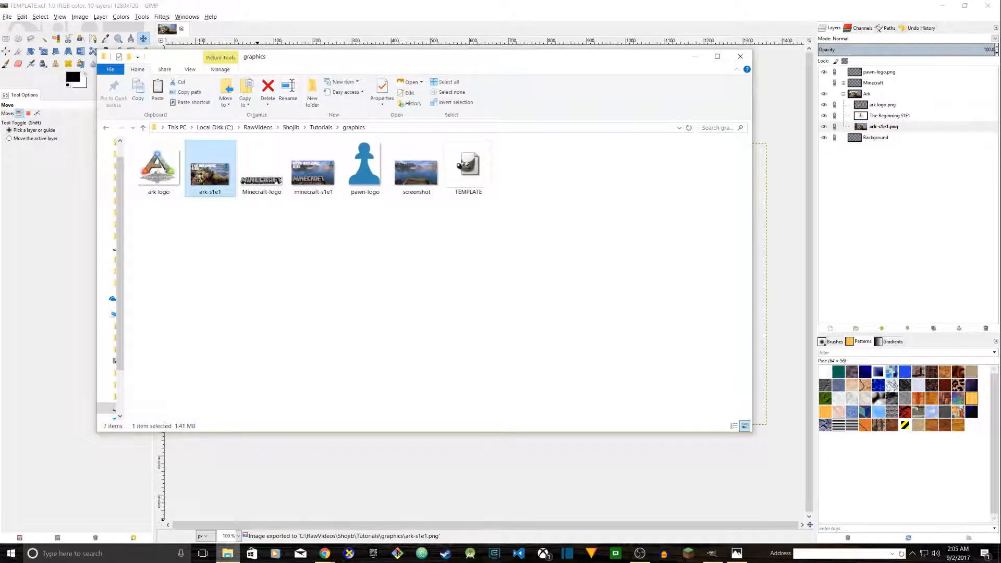
left_click(353, 275)
left_click(220, 183)
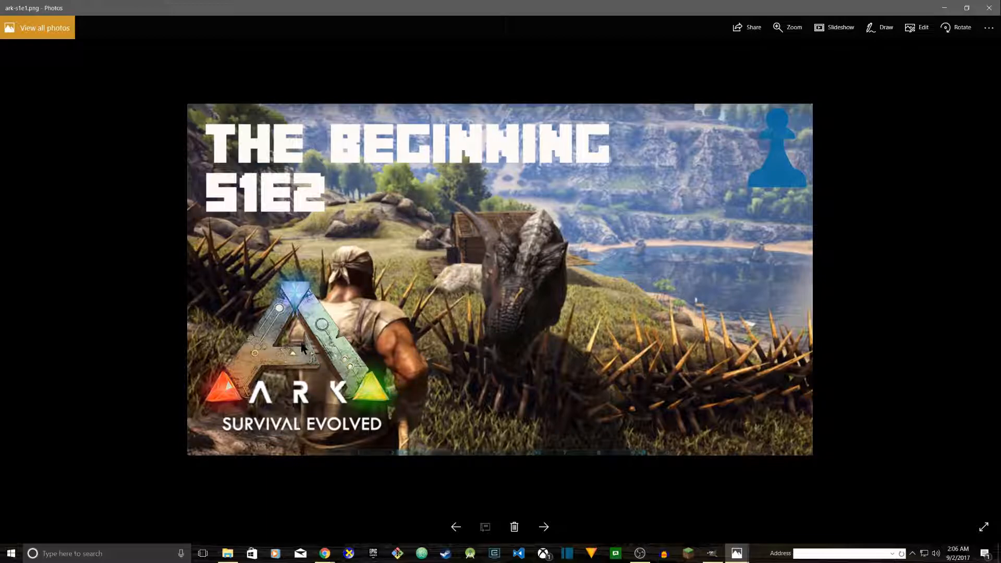
left_click(991, 7)
left_click(423, 172)
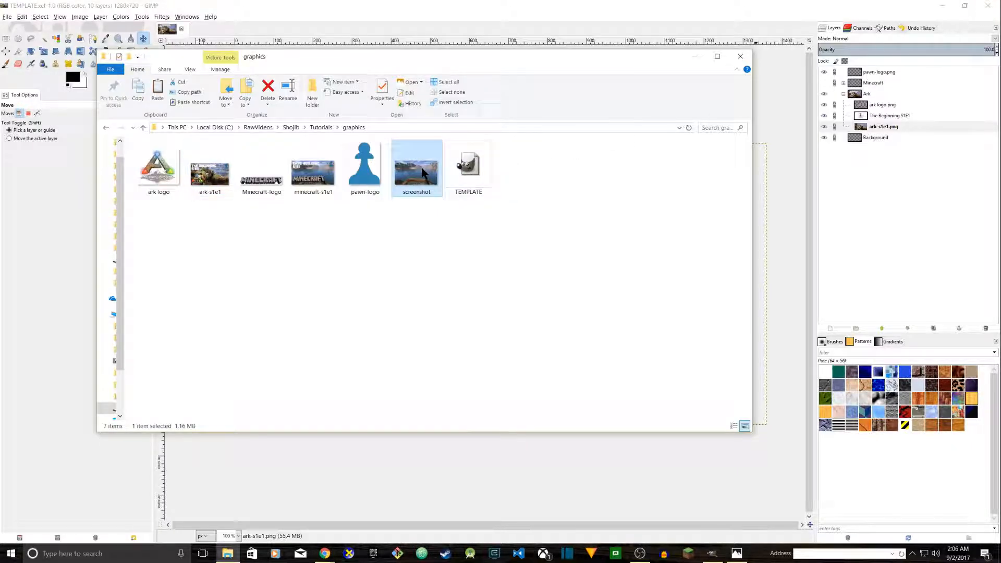
left_click(313, 172)
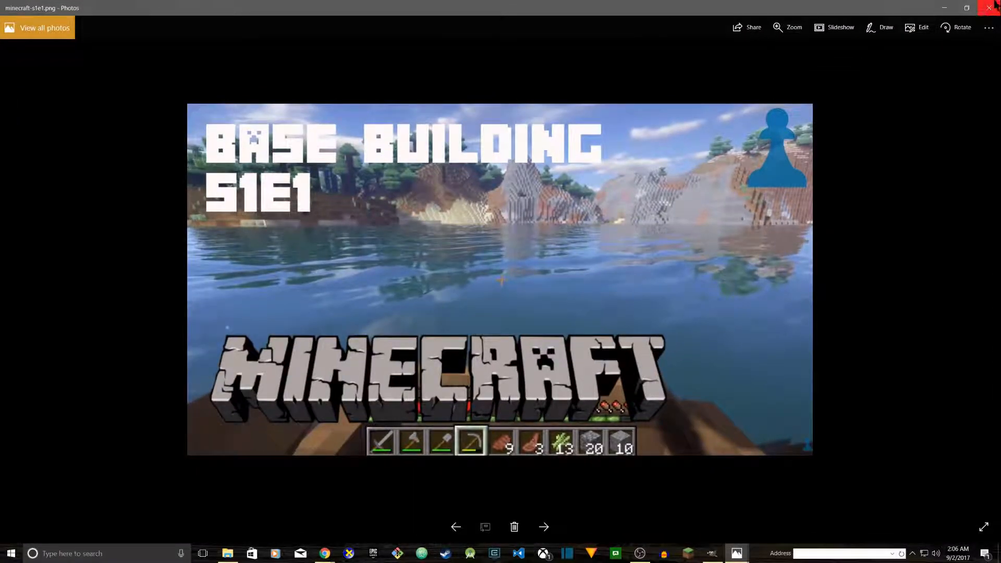
left_click(951, 9)
double_click(209, 171)
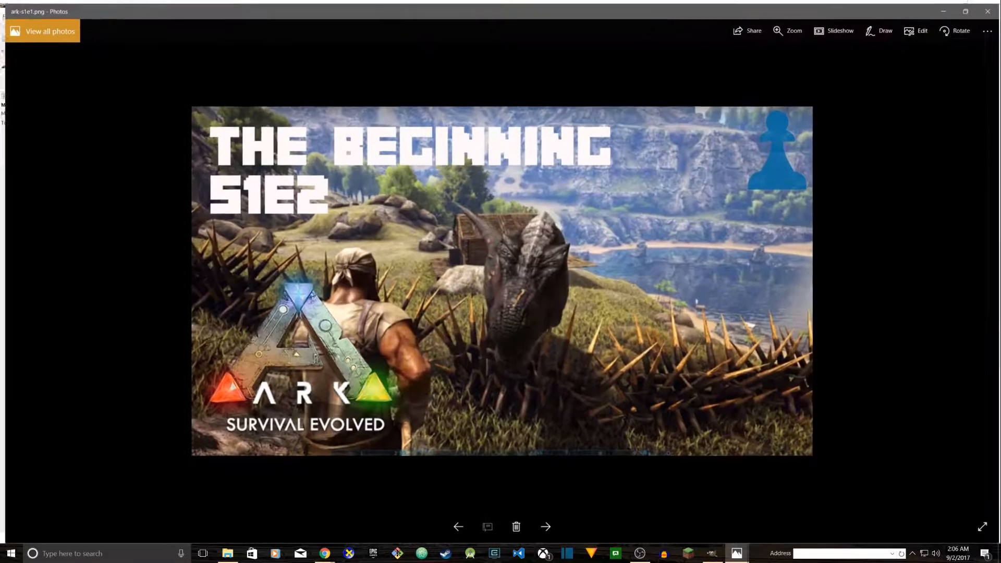
left_click(651, 24)
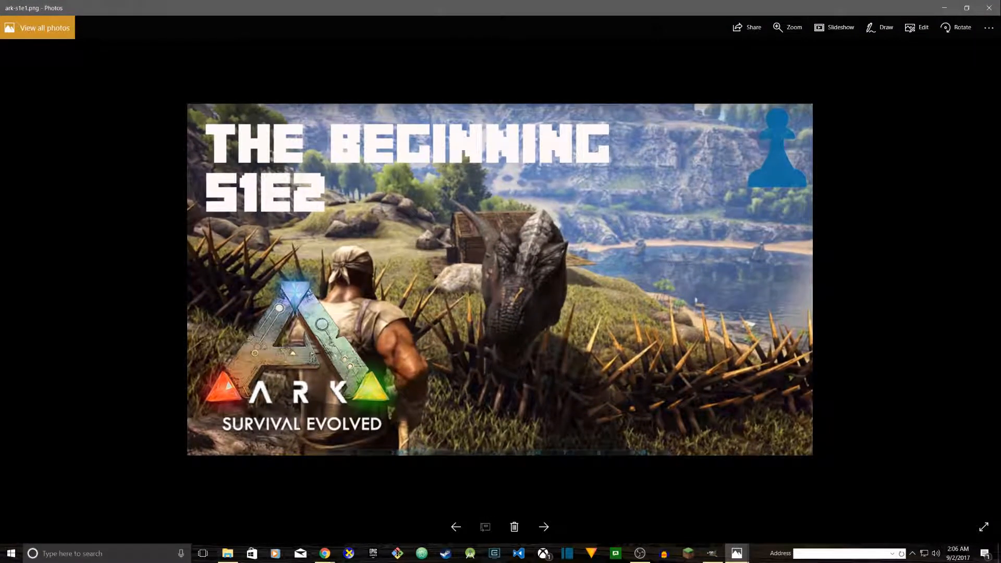
left_click(989, 7)
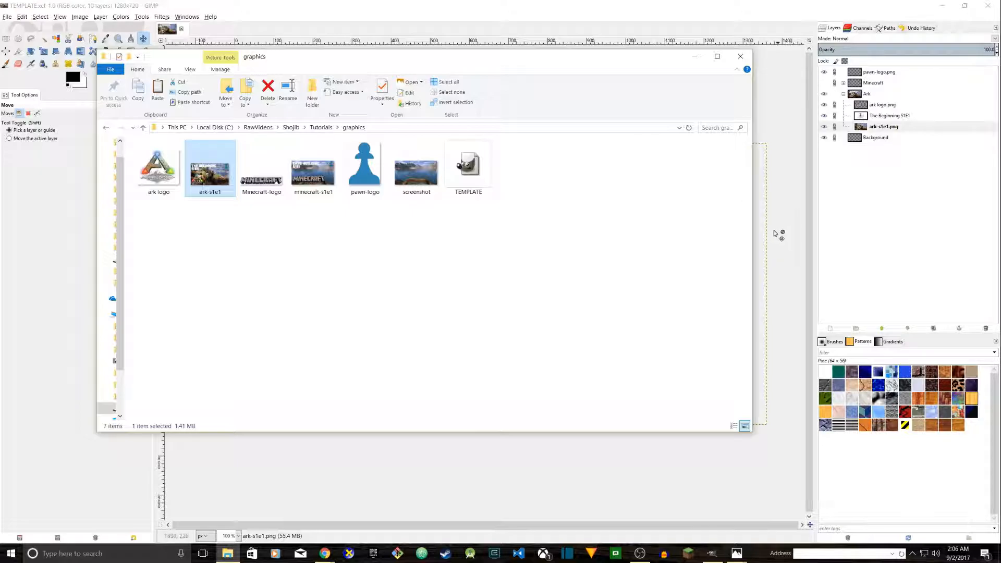
left_click(695, 57)
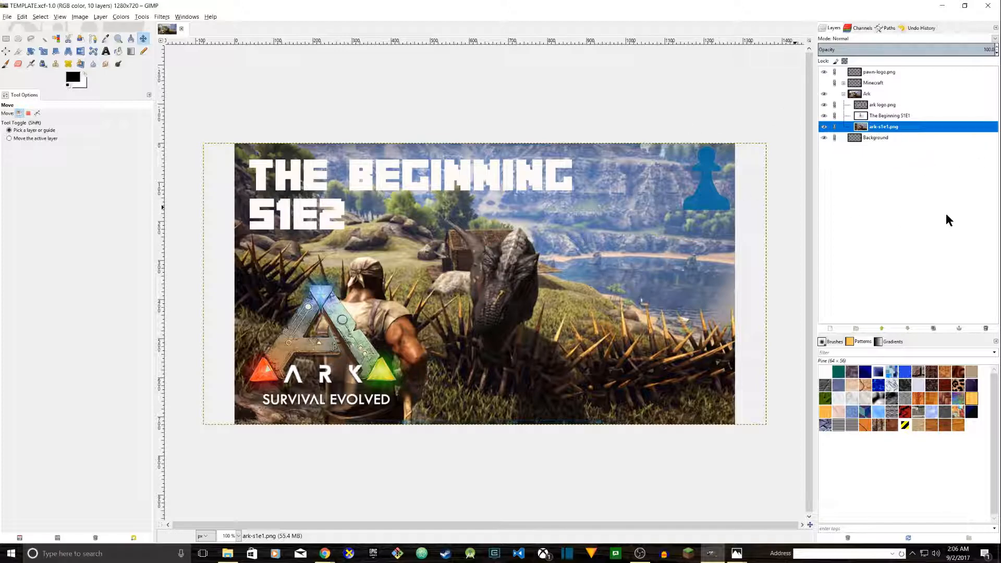
Collapse and hide the Ark layer group, and select the Background layer.
left_click(843, 95)
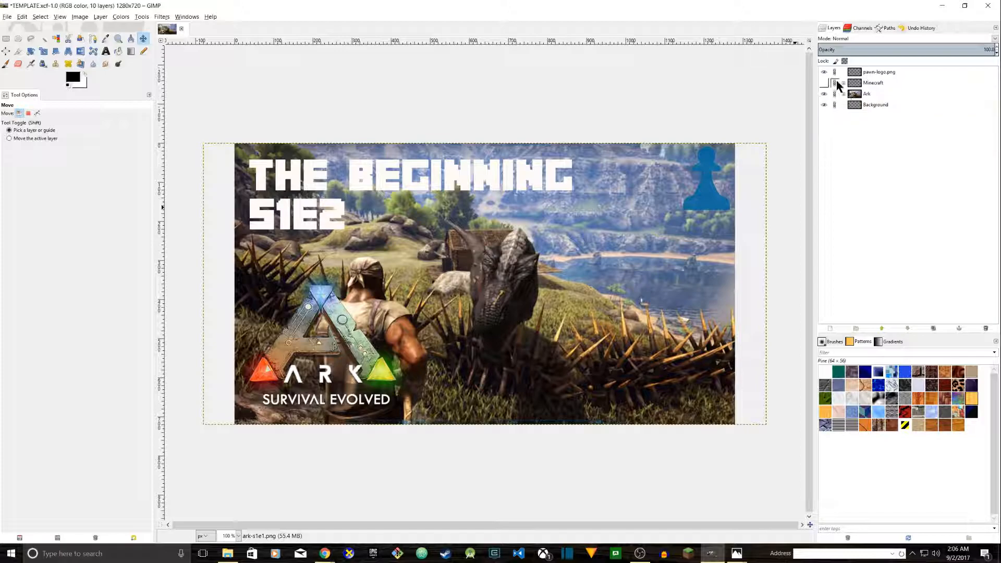
left_click(859, 99)
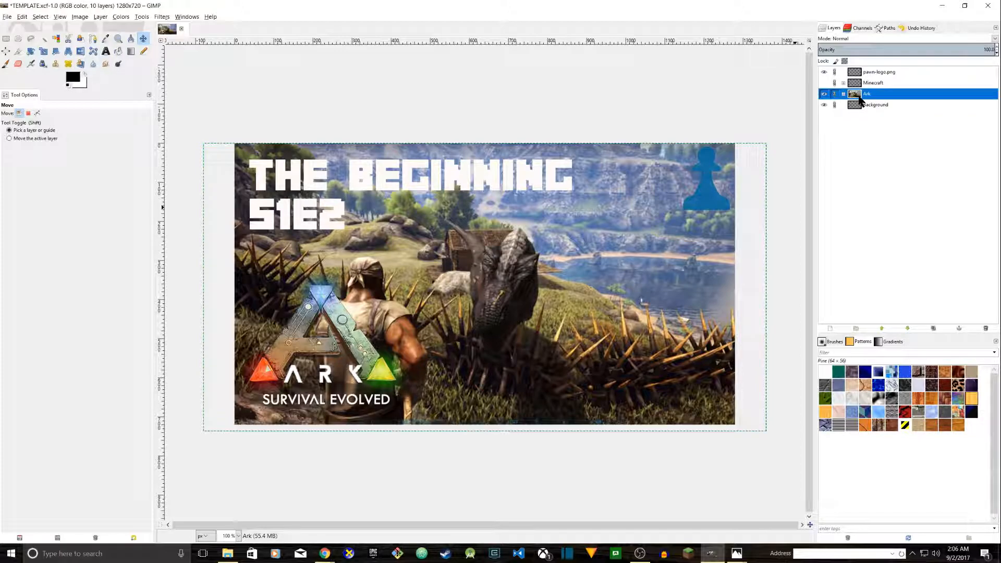
left_click(844, 94)
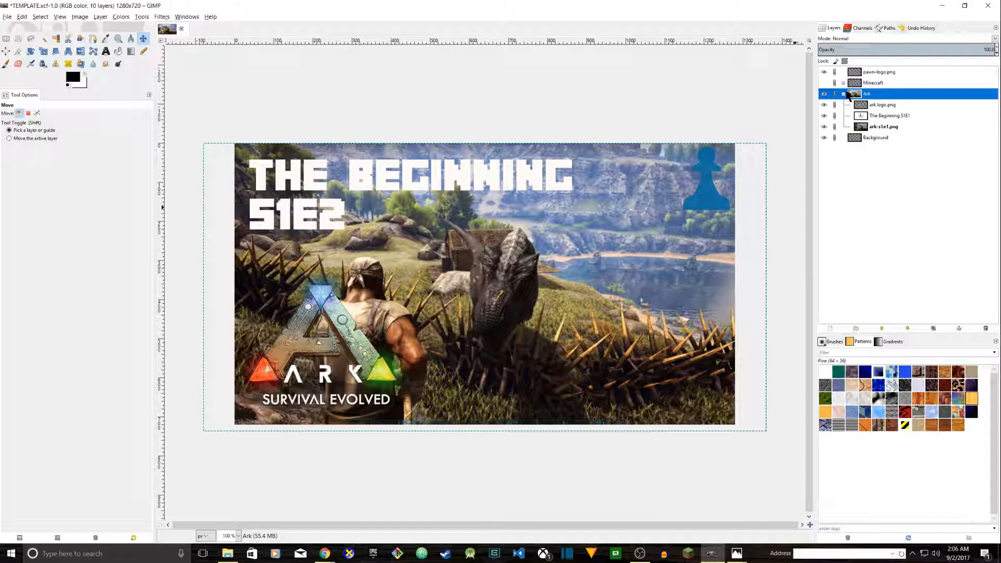
left_click(844, 94)
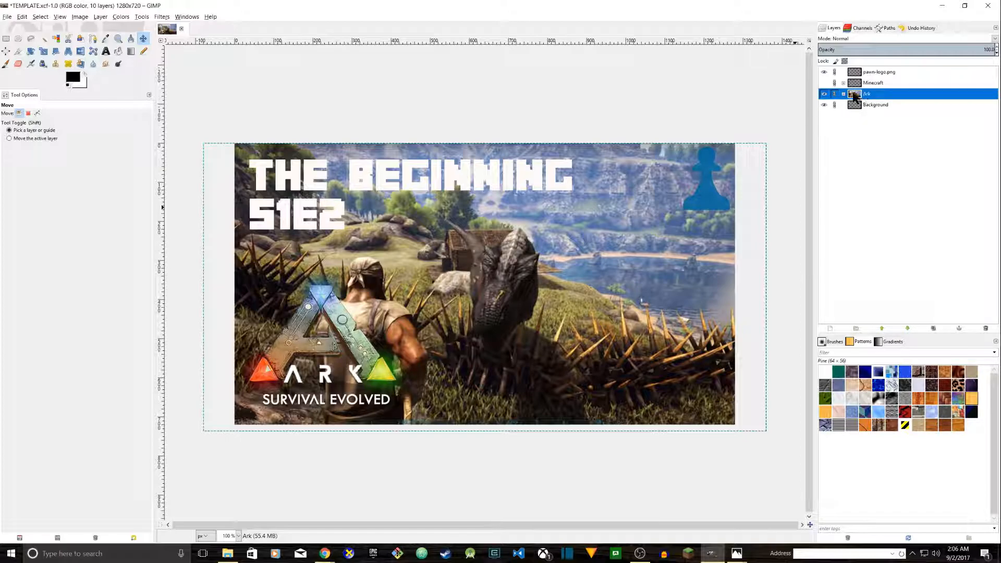
left_click(824, 94)
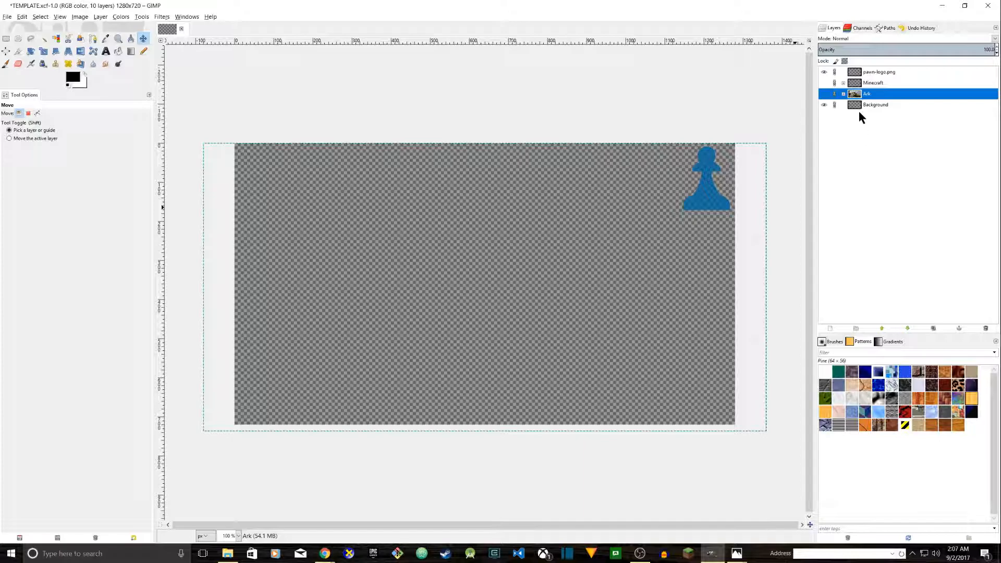
left_click(880, 106)
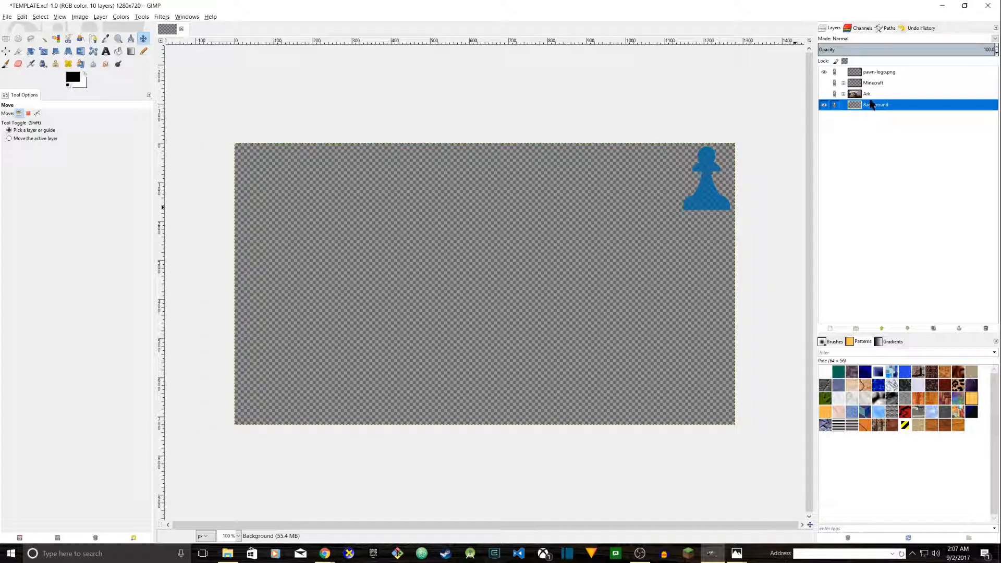
Show the Minecraft group and its three layers: Base Building S1E1, minecraft-s1e1 and Minecraft-logo.png.
left_click(843, 83)
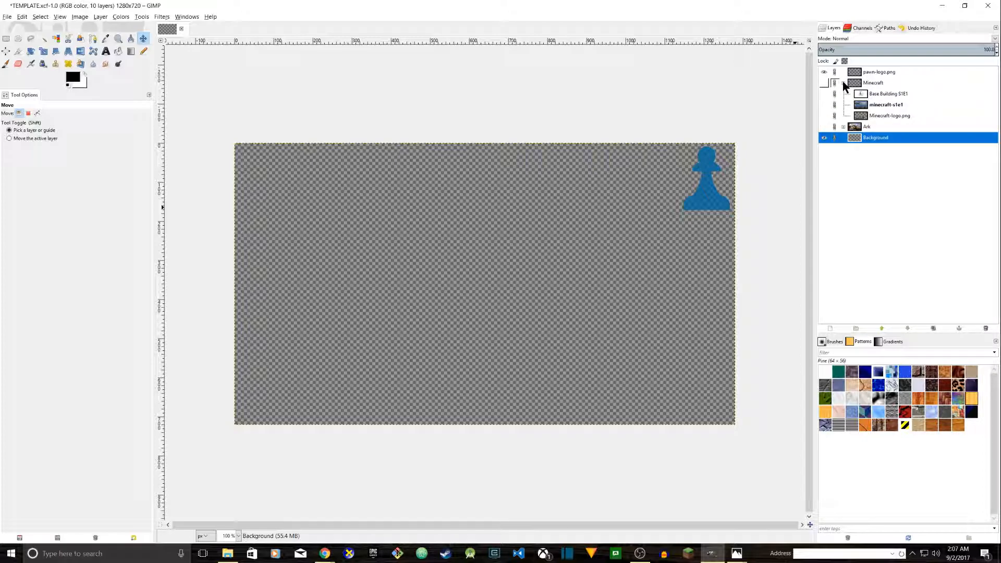
left_click(824, 94)
left_click(825, 105)
left_click(825, 116)
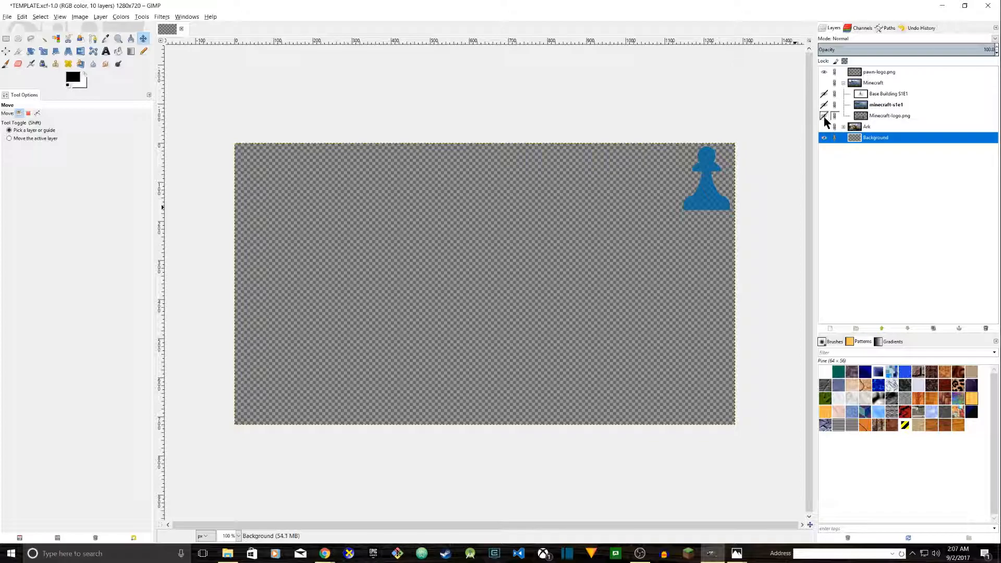
left_click(844, 83)
left_click(825, 83)
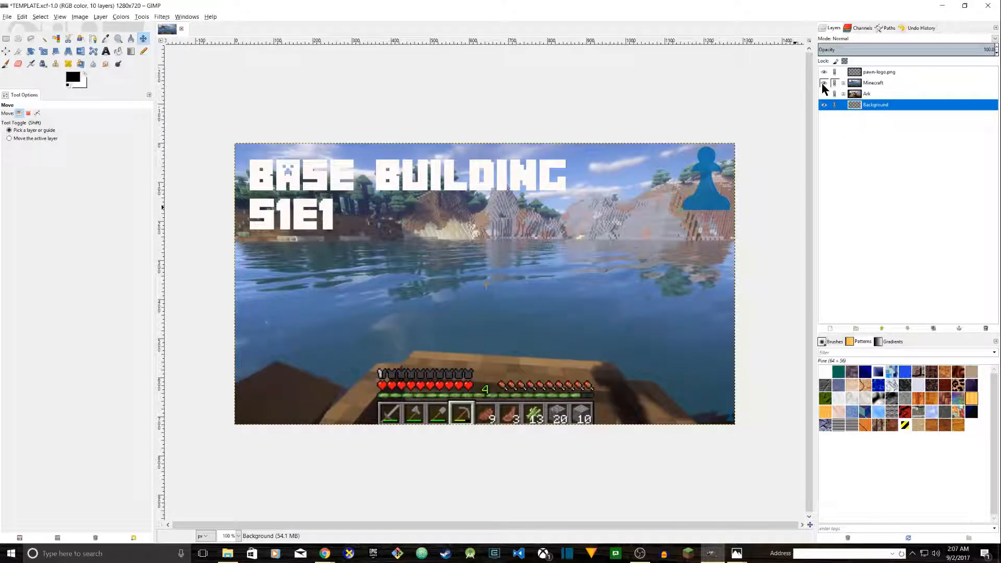
Move Minecraft-logo.png above the minecraft-s1e1 layer in the Minecraft group, select the Base Building S1E1 text layer, and collapse the group.
left_click(843, 83)
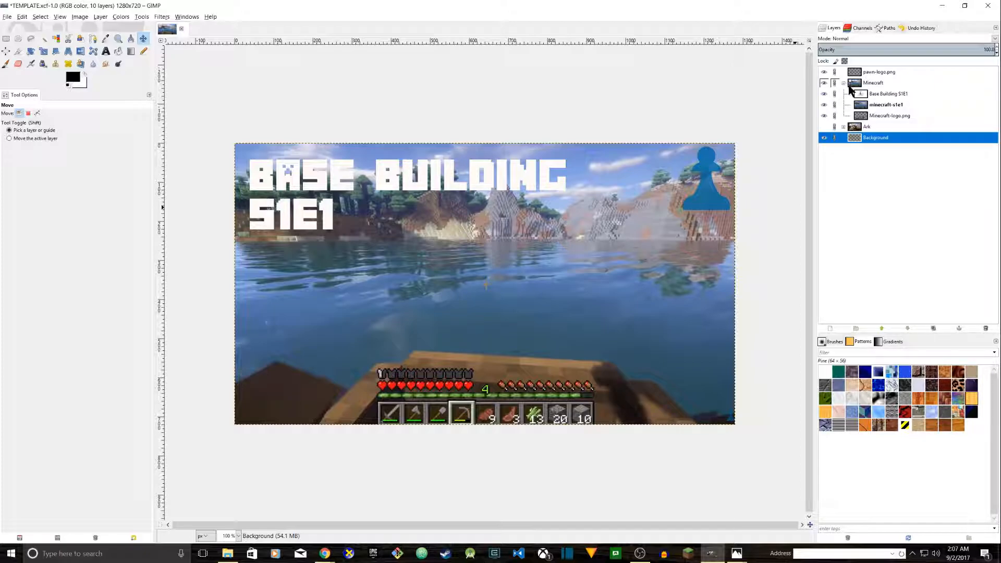
left_click_drag(888, 115, 886, 103)
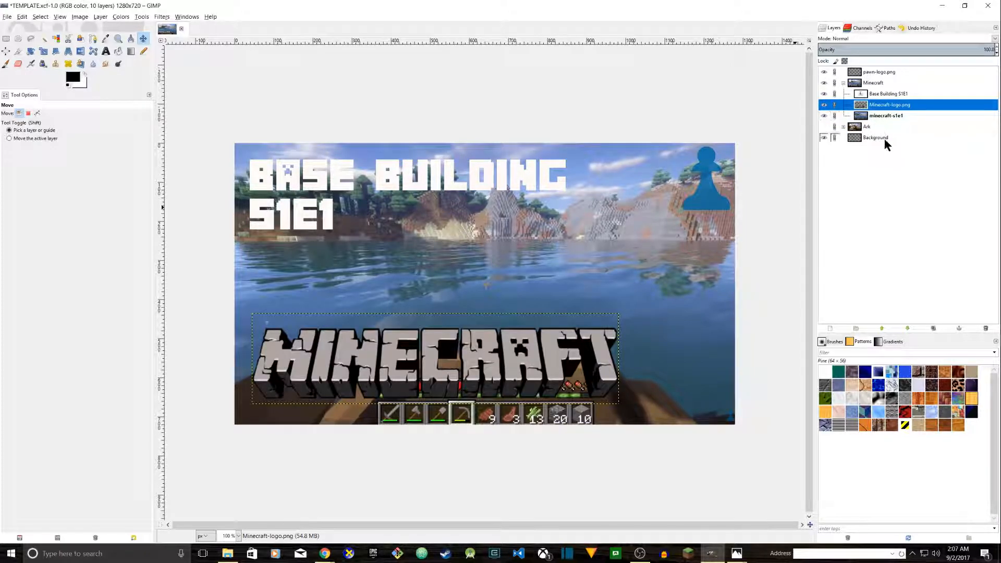
left_click(843, 83)
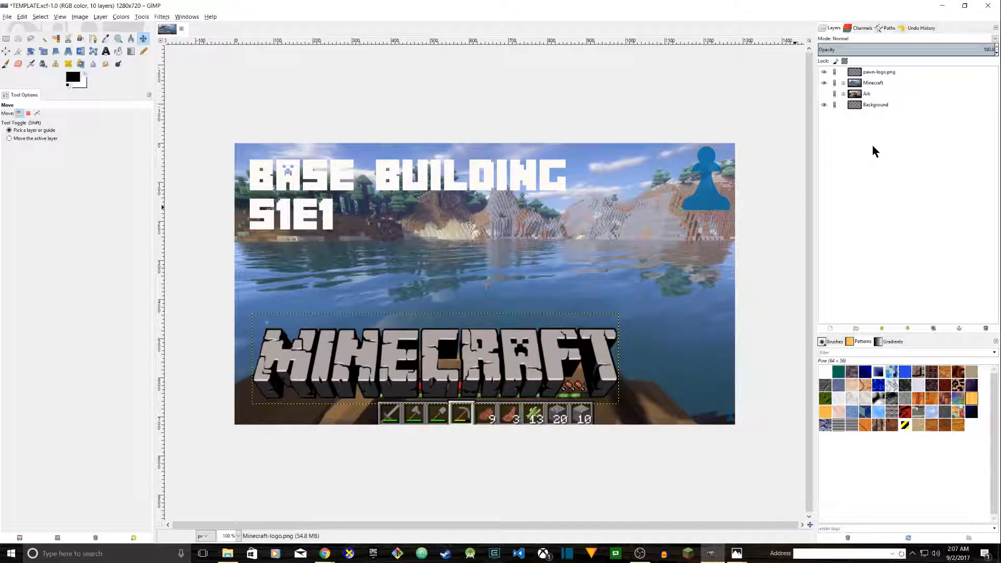
left_click(844, 84)
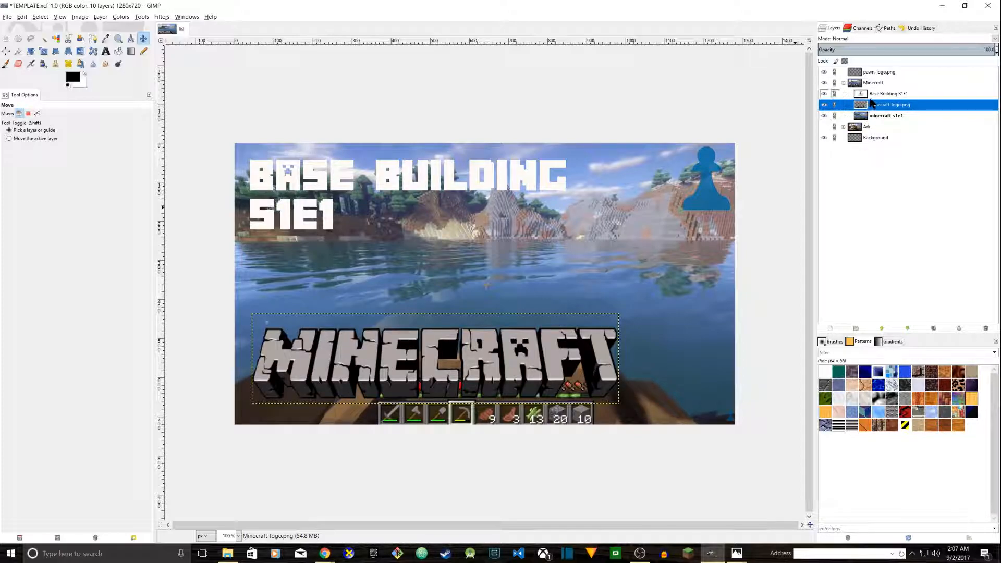
left_click(876, 95)
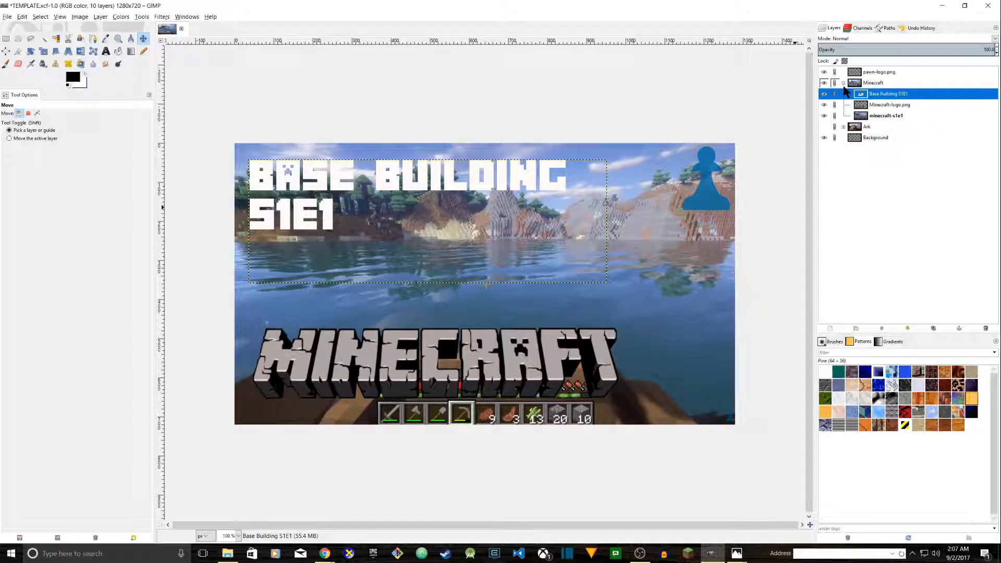
left_click(844, 84)
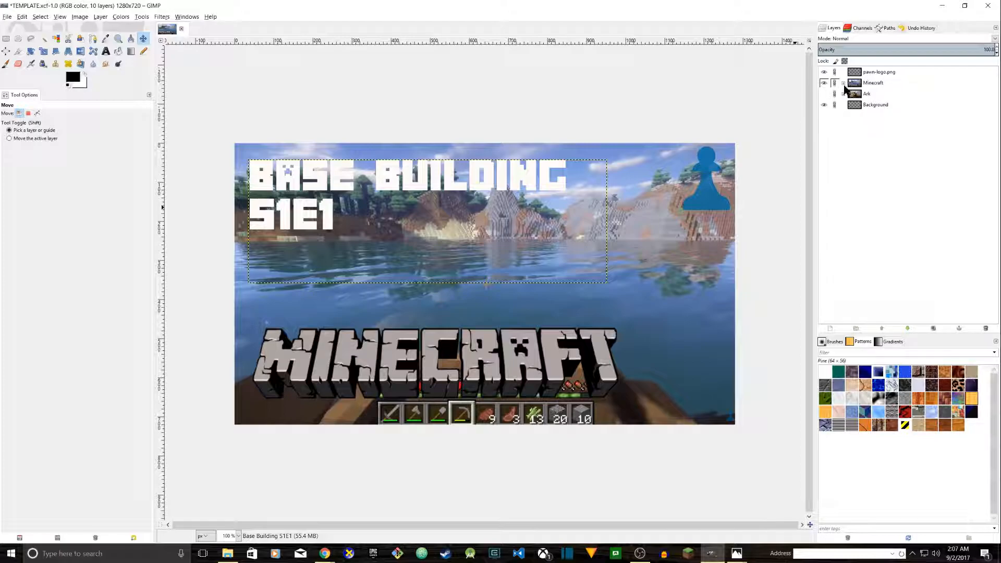
Hide the Minecraft group, briefly show the Ark group to preview it, and hide that group again.
left_click(824, 82)
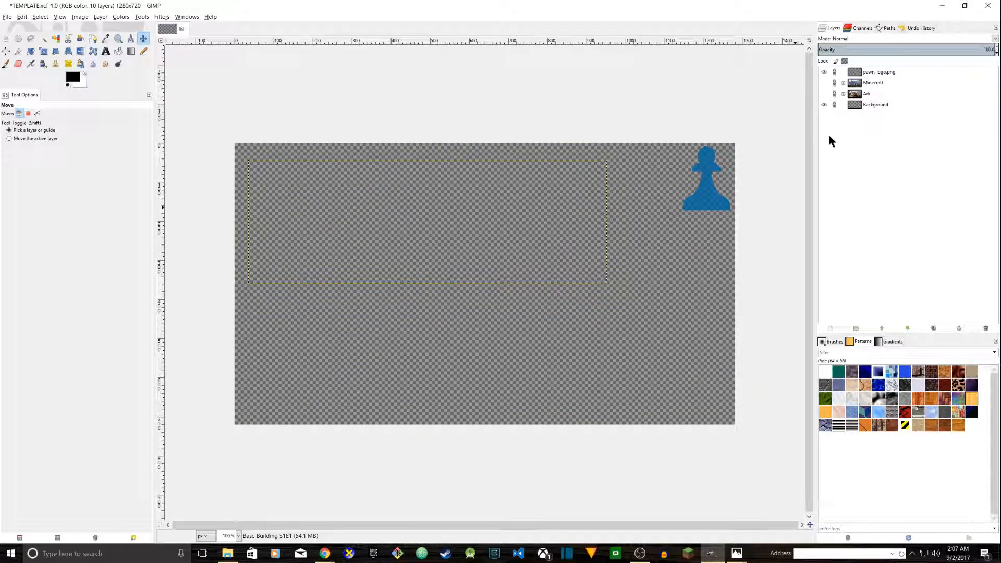
left_click(824, 94)
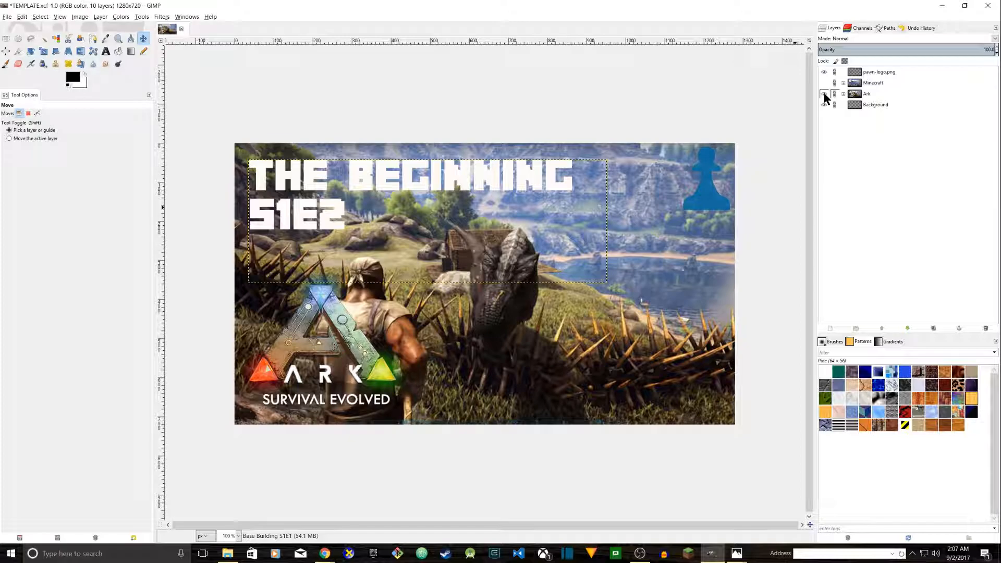
left_click(827, 97)
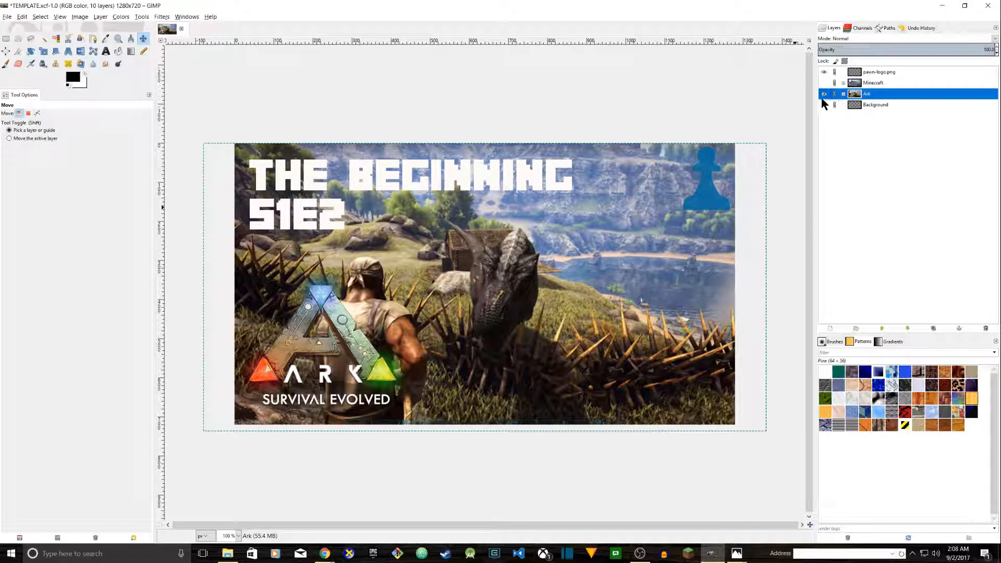
left_click(824, 94)
left_click(824, 104)
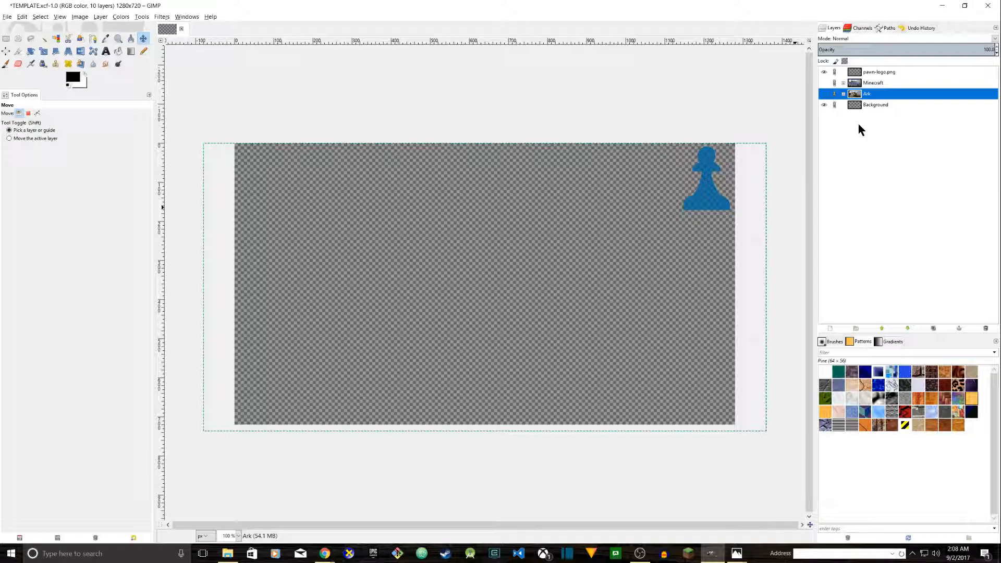